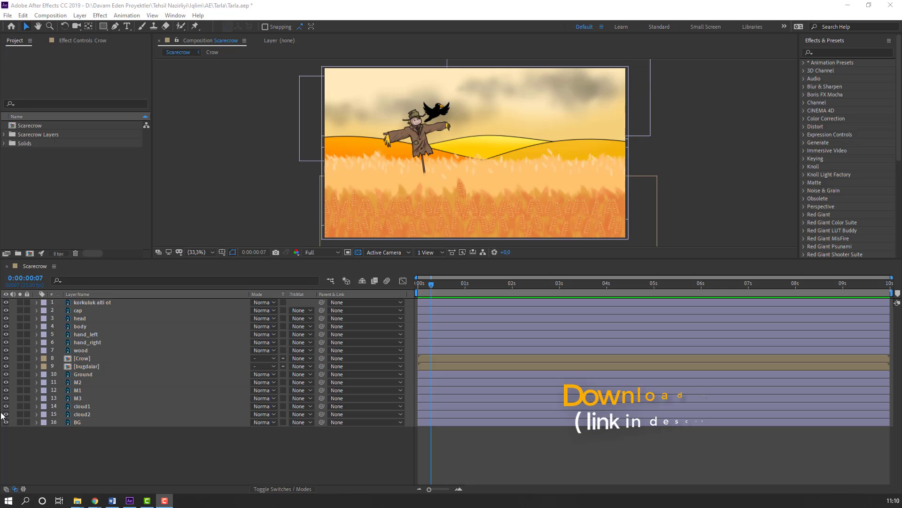
# - Isolate the body layer, move its anchor point down to the coat's lower hem, and show the other layers again
pyautogui.click(155, 475)
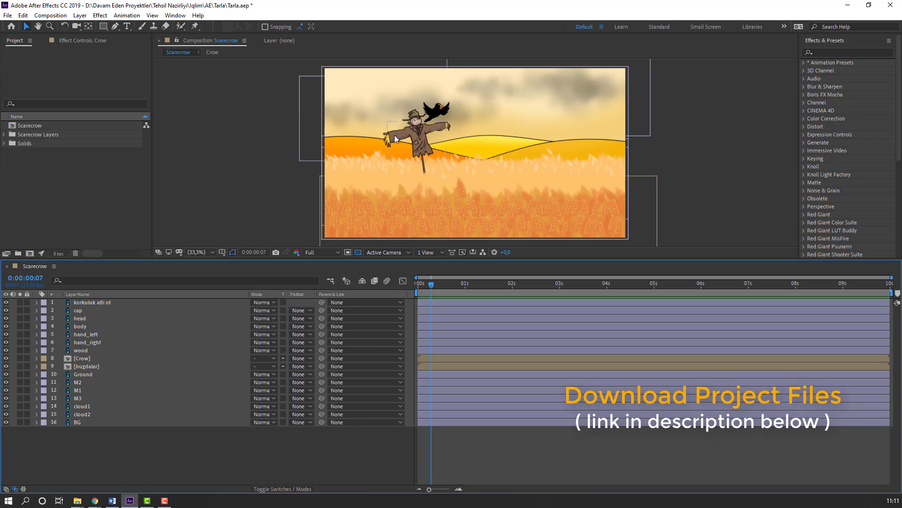
pyautogui.scroll(4, 394, 134)
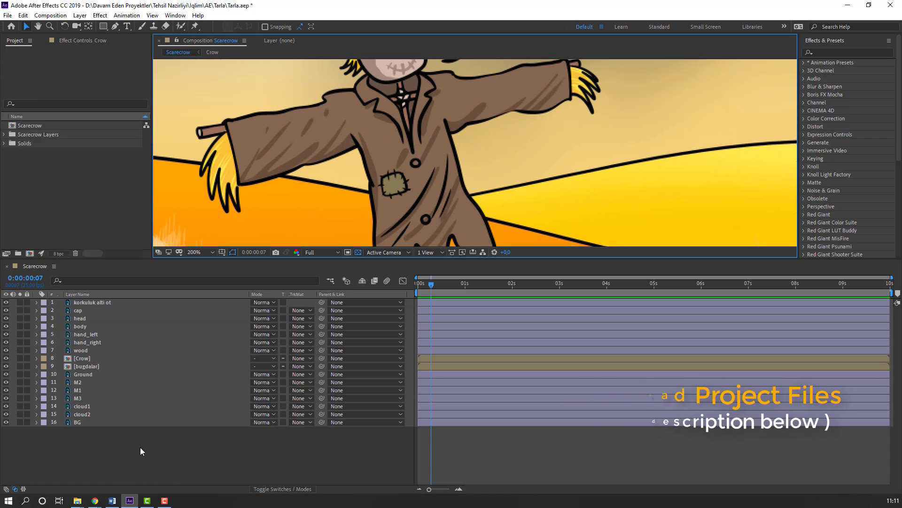
pyautogui.click(83, 328)
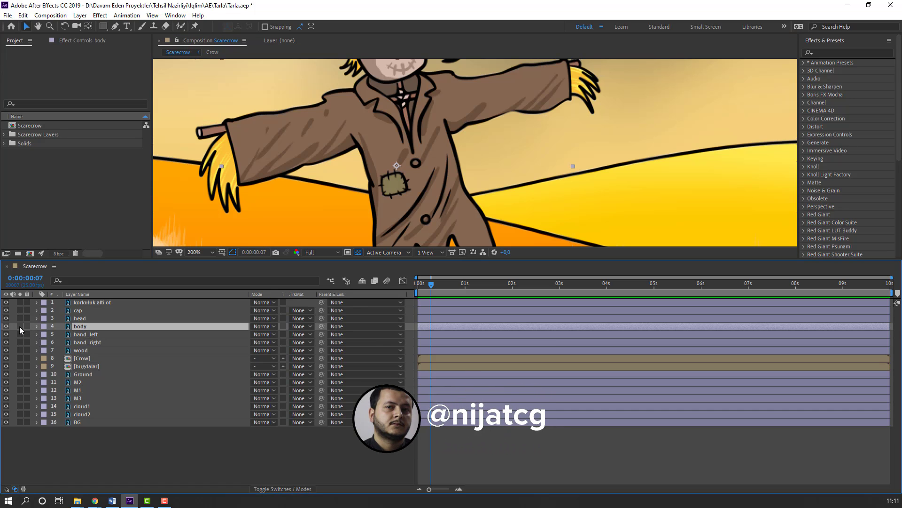
pyautogui.click(20, 325)
pyautogui.scroll(-2, 366, 123)
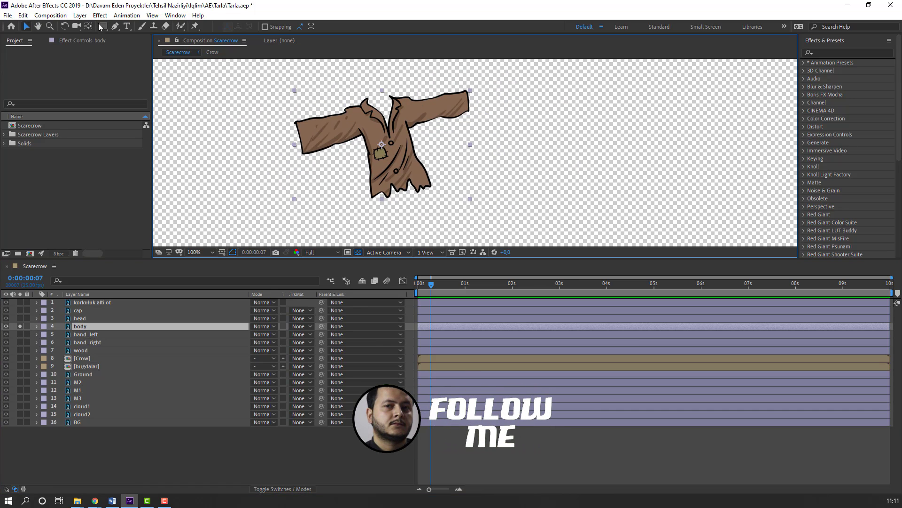
pyautogui.click(88, 27)
pyautogui.moveTo(382, 145); pyautogui.dragTo(403, 175)
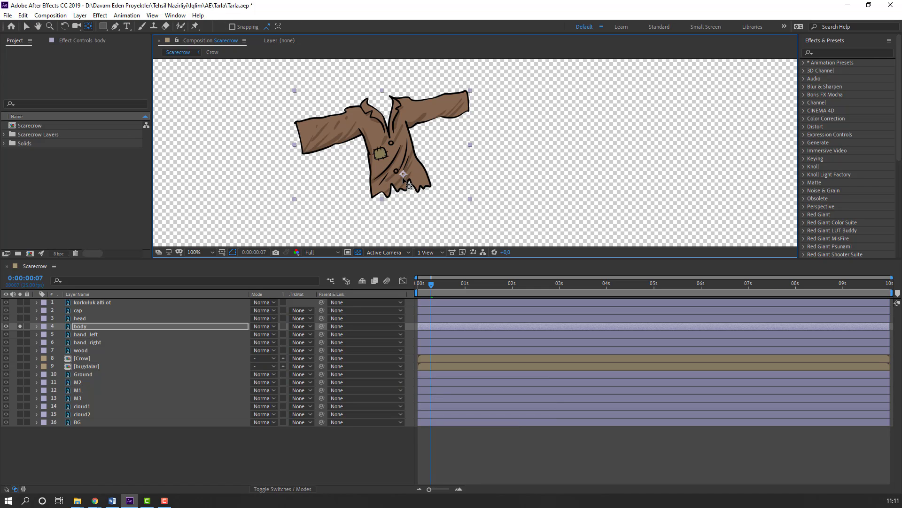
pyautogui.click(27, 27)
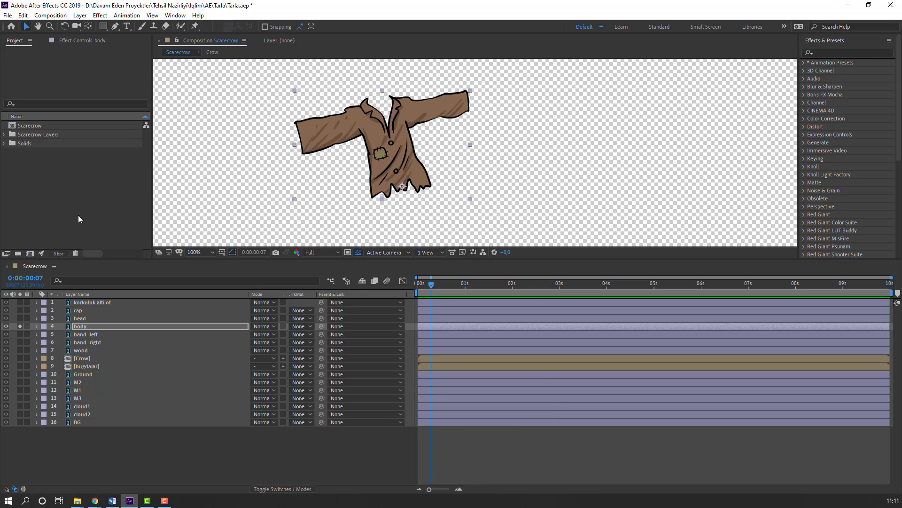
pyautogui.click(21, 327)
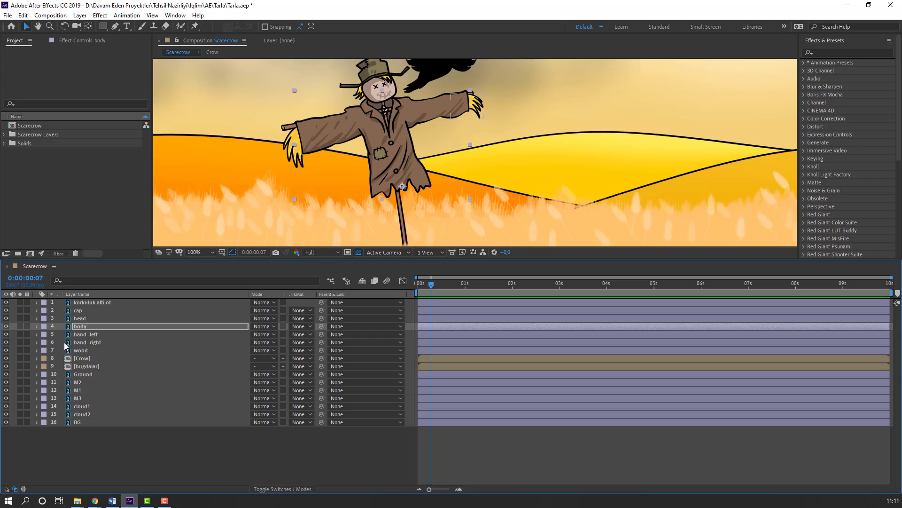
# - Isolate the hand_left layer, move its anchor point to the wrist at the sleeve end, and turn solo off
pyautogui.click(79, 335)
pyautogui.click(20, 335)
pyautogui.scroll(2, 311, 138)
pyautogui.click(87, 27)
pyautogui.moveTo(250, 186); pyautogui.dragTo(266, 165)
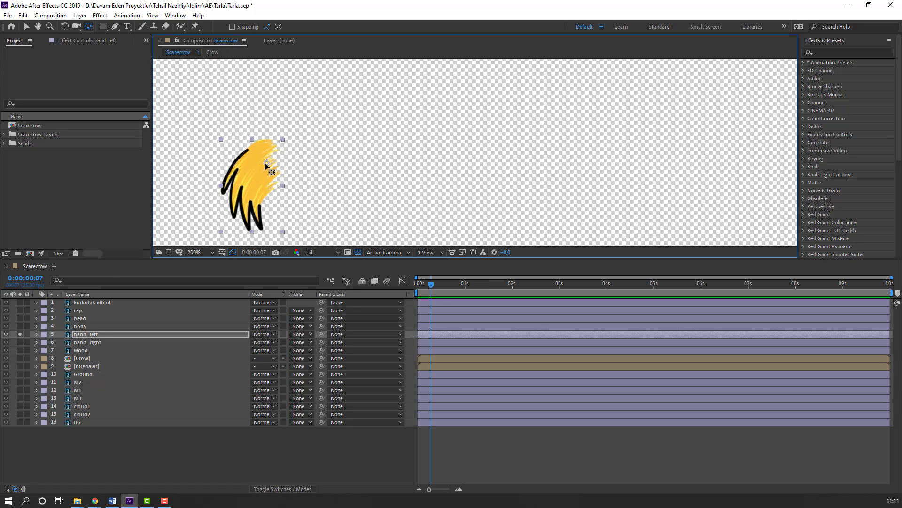
pyautogui.click(19, 334)
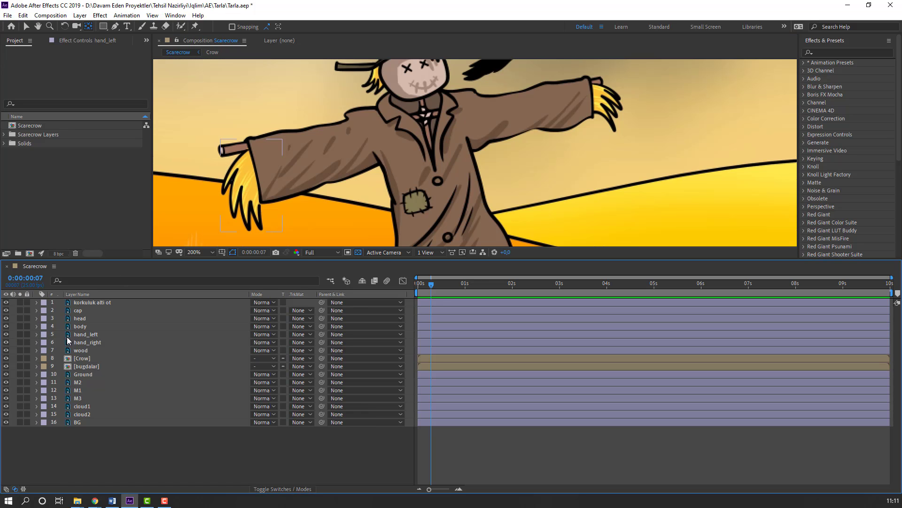
# - Test the hand_left layer's rotation around its wrist anchor point
pyautogui.click(97, 338)
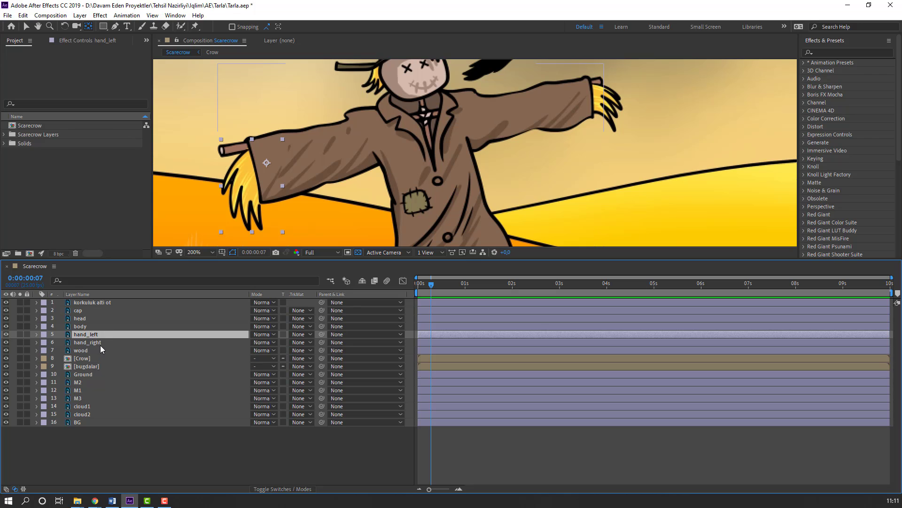
pyautogui.press('r')
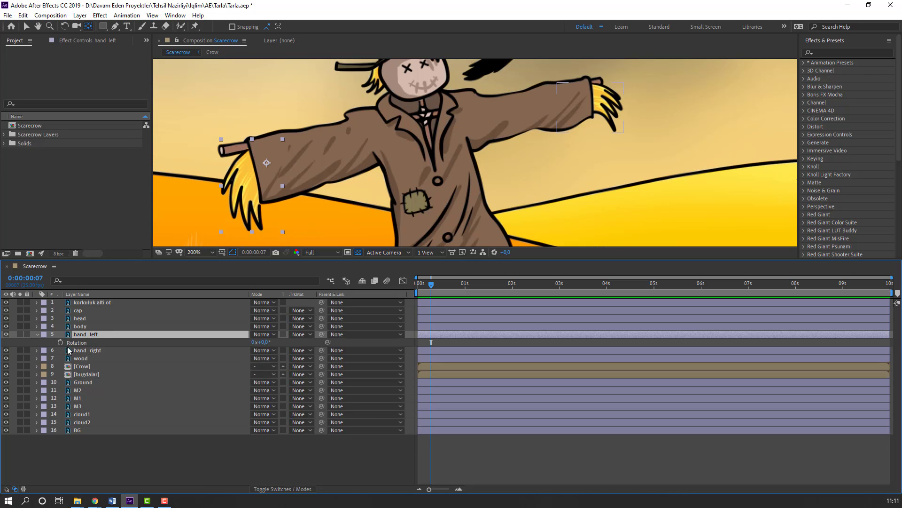
pyautogui.moveTo(267, 343); pyautogui.dragTo(268, 342)
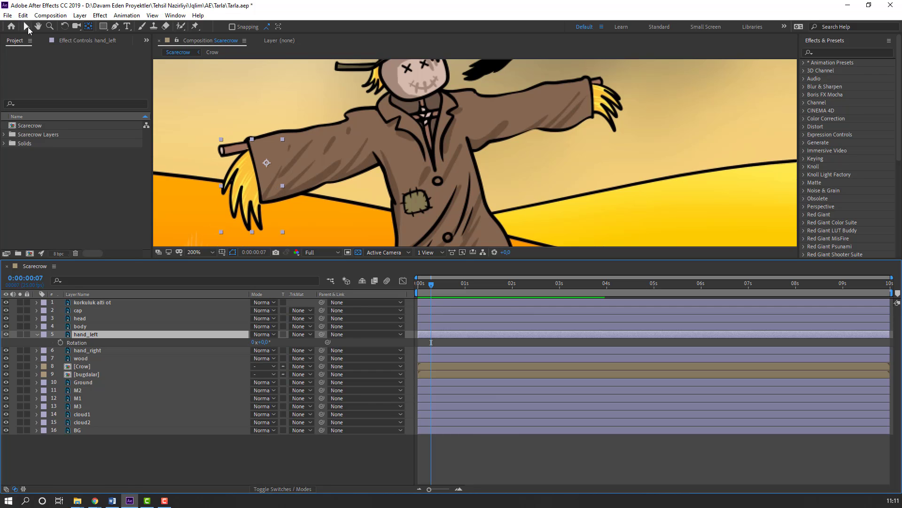
# - Isolate the hand_right layer, move its anchor point to the wrist inside the sleeve, and turn solo off
pyautogui.click(87, 351)
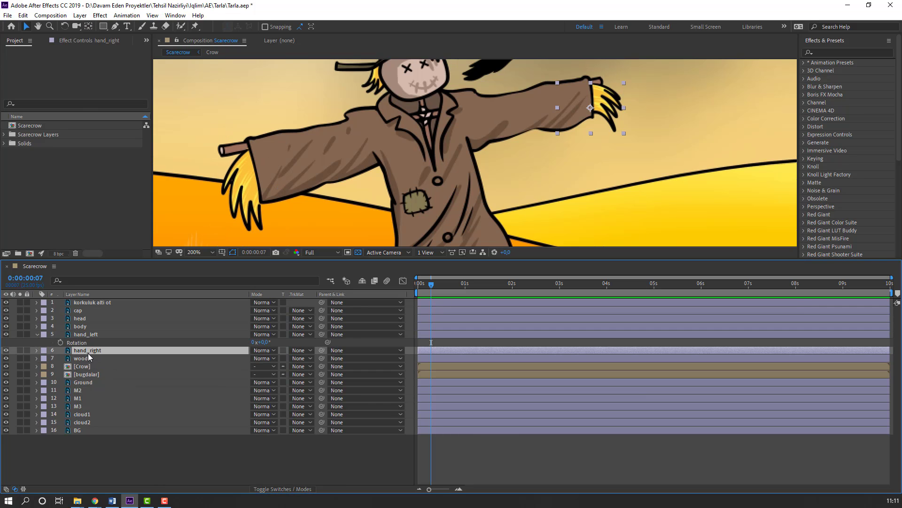
pyautogui.click(19, 350)
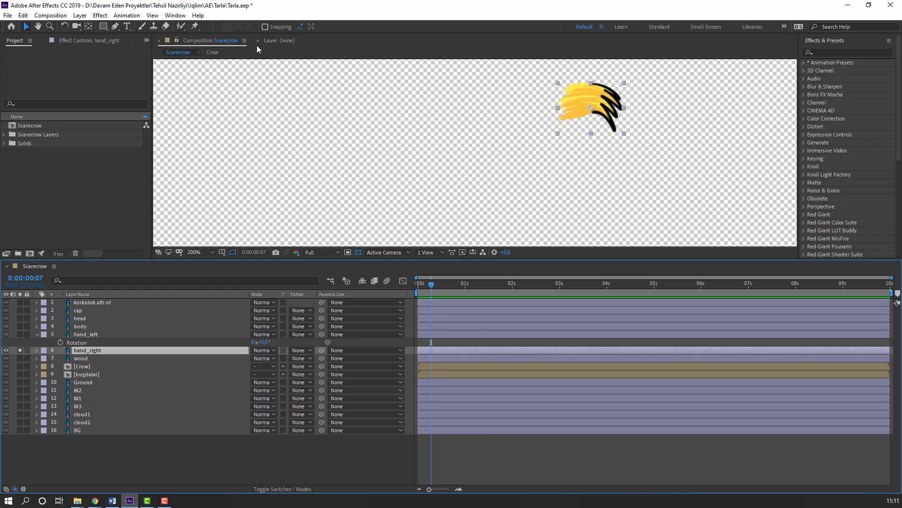
pyautogui.click(89, 27)
pyautogui.moveTo(595, 109); pyautogui.dragTo(574, 101)
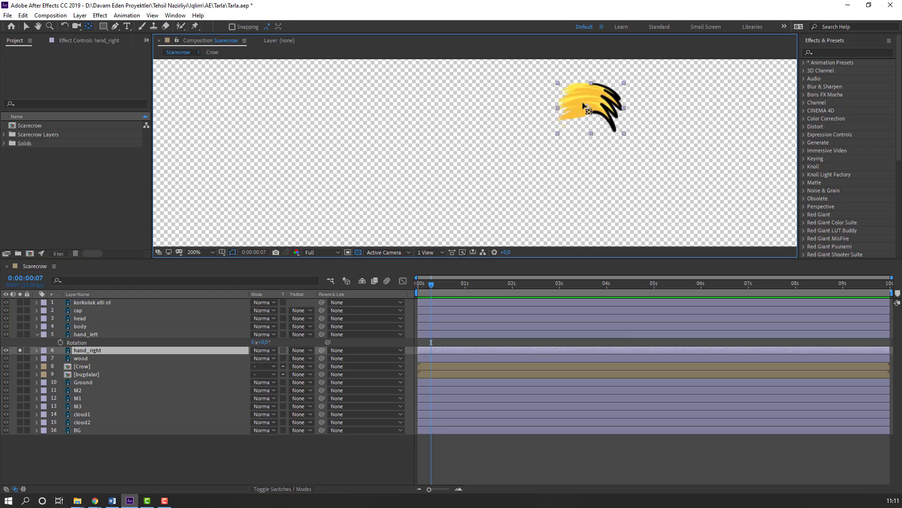
pyautogui.click(27, 29)
pyautogui.click(20, 350)
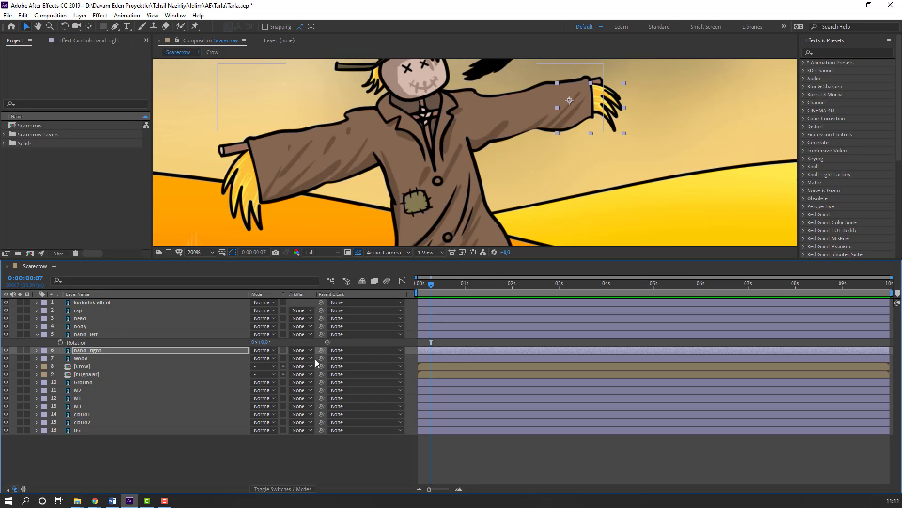
# - Parent the hand_right and head layers to body, and the cap layer to head
pyautogui.moveTo(322, 351); pyautogui.dragTo(79, 326)
pyautogui.click(303, 318)
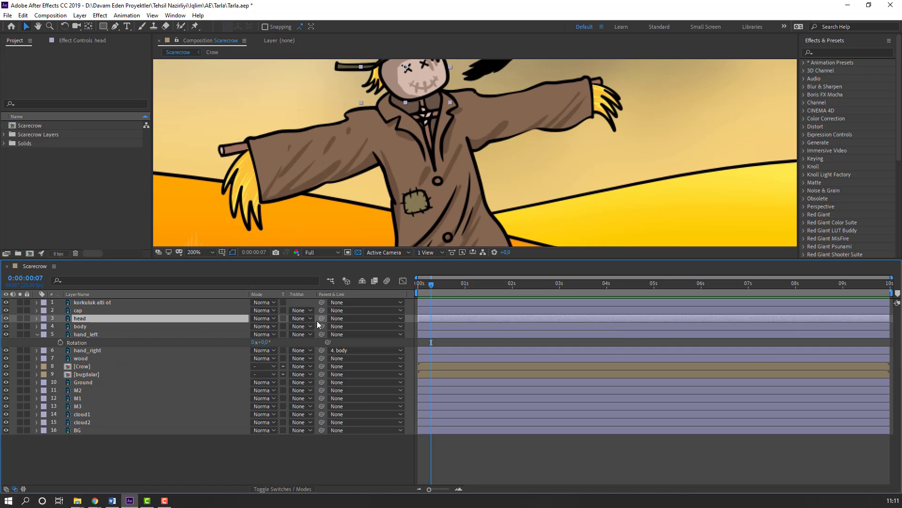
pyautogui.moveTo(211, 321); pyautogui.dragTo(95, 329)
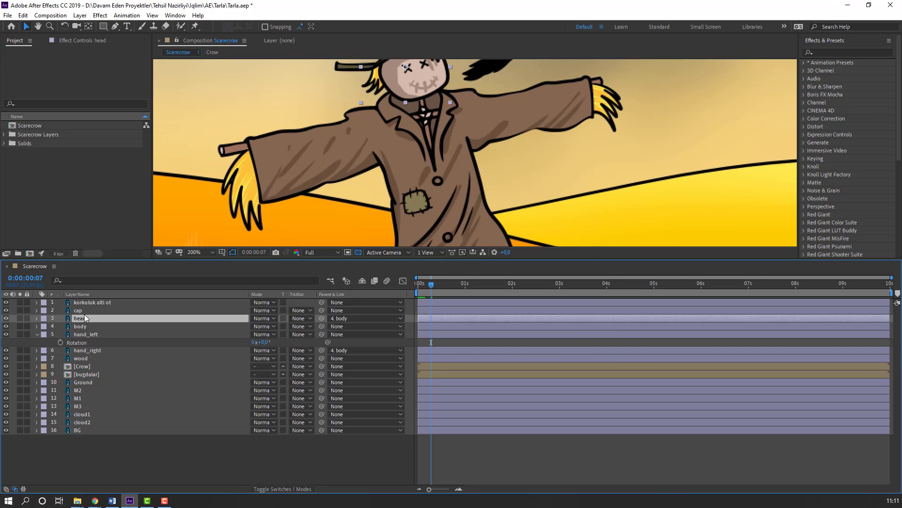
pyautogui.click(80, 310)
pyautogui.moveTo(323, 310); pyautogui.dragTo(84, 321)
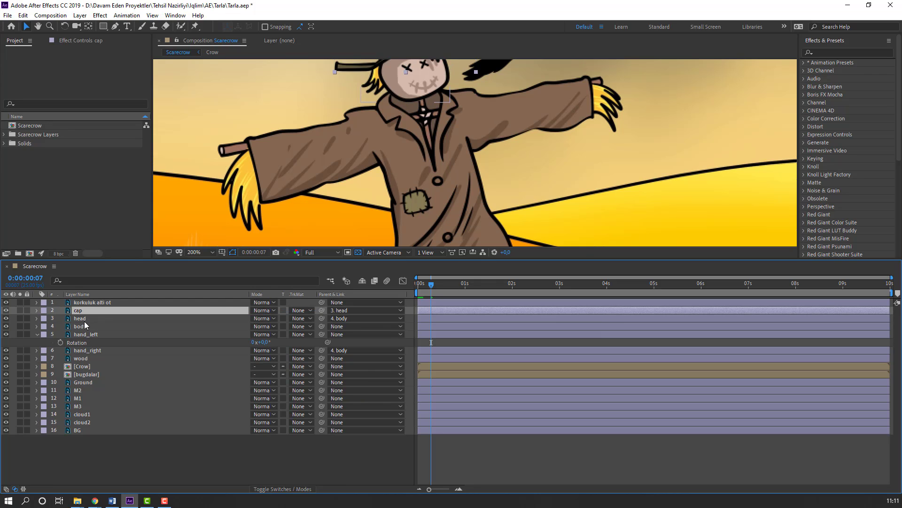
pyautogui.click(37, 334)
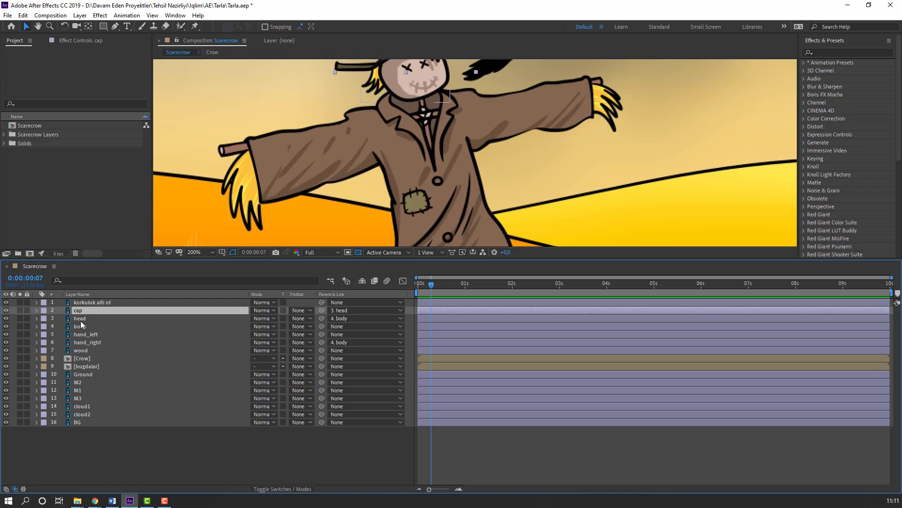
# - Isolate the head layer, move its anchor point down to the neck, and turn solo off
pyautogui.click(80, 321)
pyautogui.click(20, 318)
pyautogui.press('y')
pyautogui.moveTo(364, 128); pyautogui.dragTo(375, 151)
pyautogui.click(26, 28)
pyautogui.click(20, 318)
# - Parent the body layer to the wood layer
pyautogui.click(87, 304)
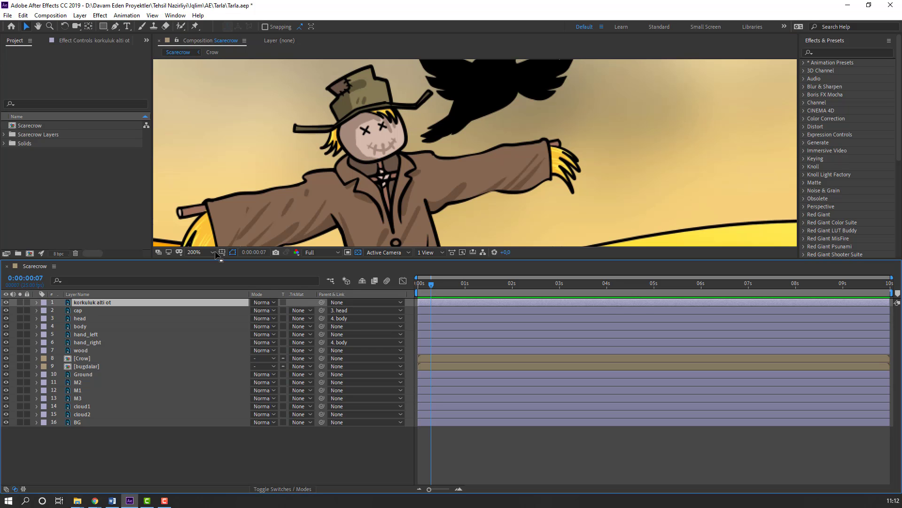
pyautogui.scroll(-1, 407, 208)
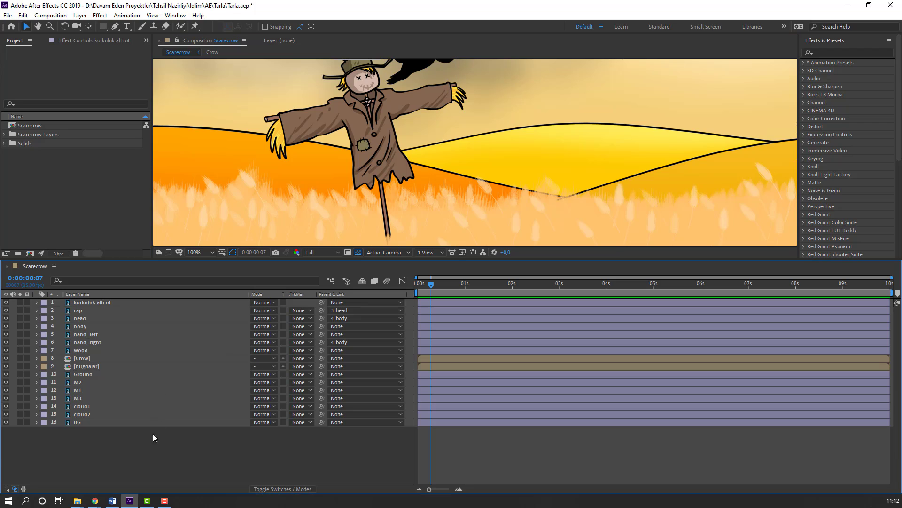
pyautogui.click(80, 326)
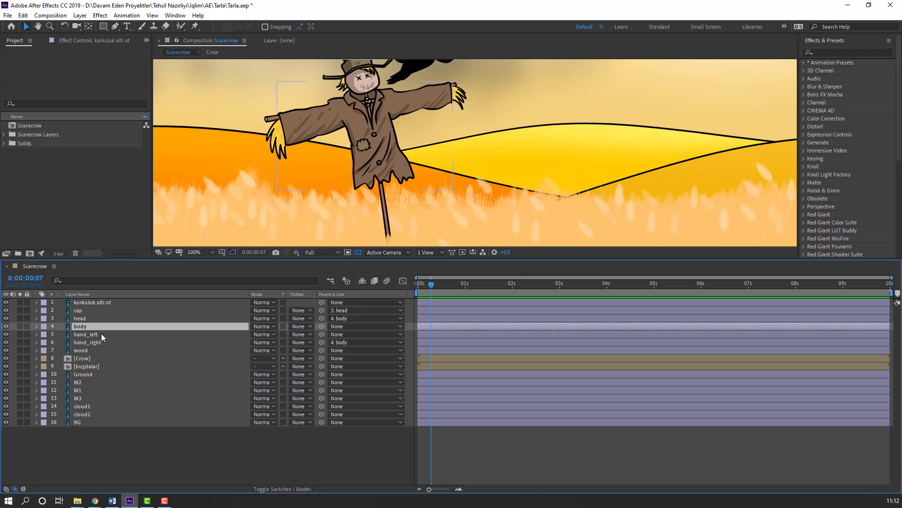
pyautogui.moveTo(321, 326); pyautogui.dragTo(89, 350)
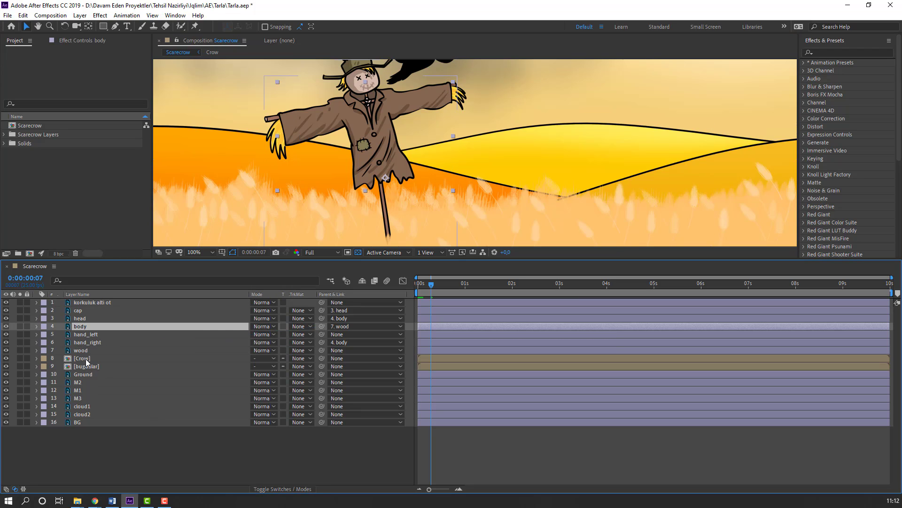
# - Isolate the wood layer, move its anchor point to the lower end of the pole, and turn solo off
pyautogui.click(85, 350)
pyautogui.click(20, 351)
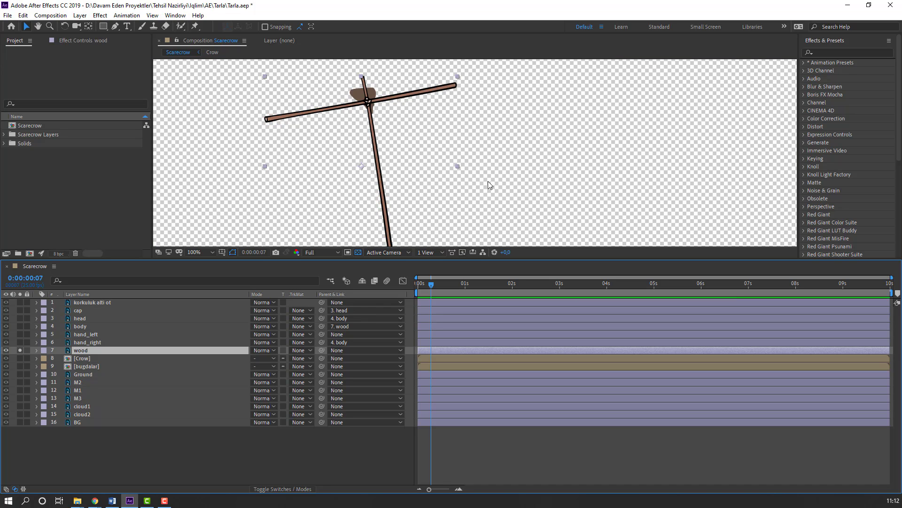
pyautogui.click(88, 26)
pyautogui.moveTo(369, 106); pyautogui.dragTo(365, 114)
pyautogui.moveTo(363, 220); pyautogui.dragTo(363, 220)
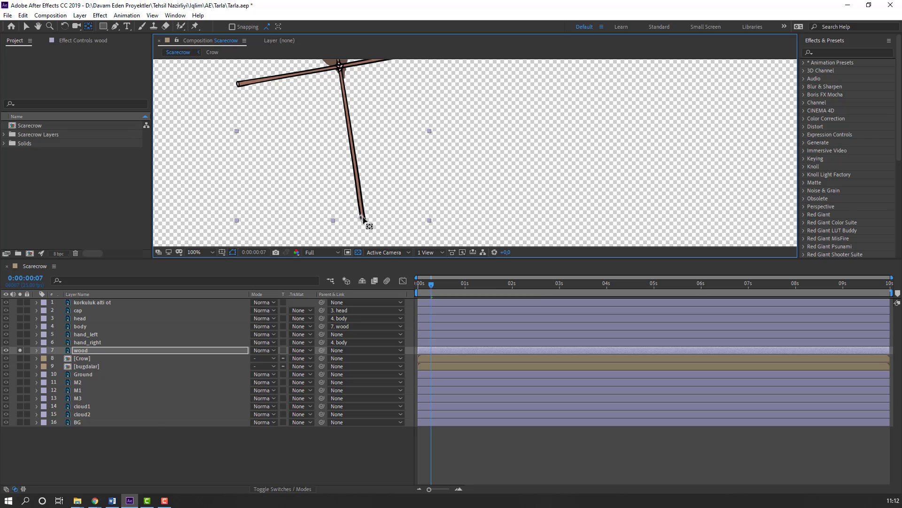
pyautogui.click(29, 29)
pyautogui.click(19, 351)
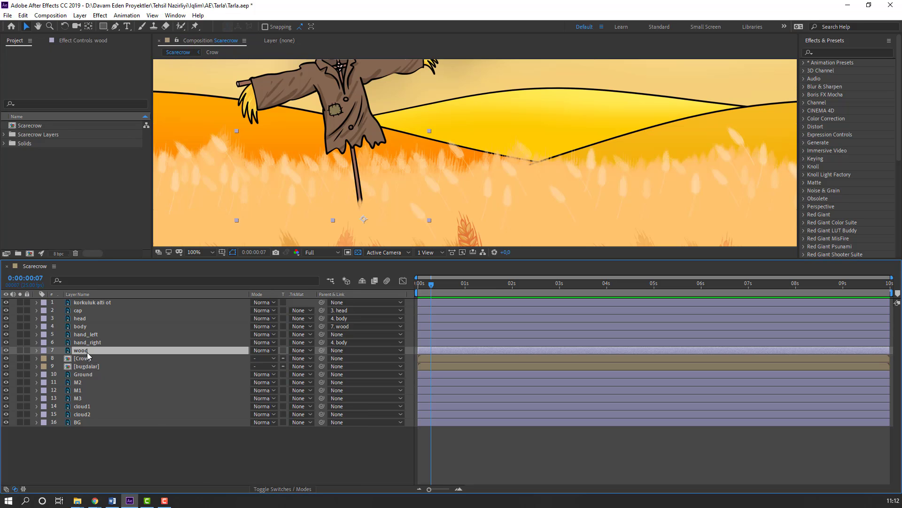
# - Test the wood layer's rotation to check that the parented scarecrow parts follow it
pyautogui.moveTo(495, 126); pyautogui.dragTo(475, 144)
pyautogui.press('r')
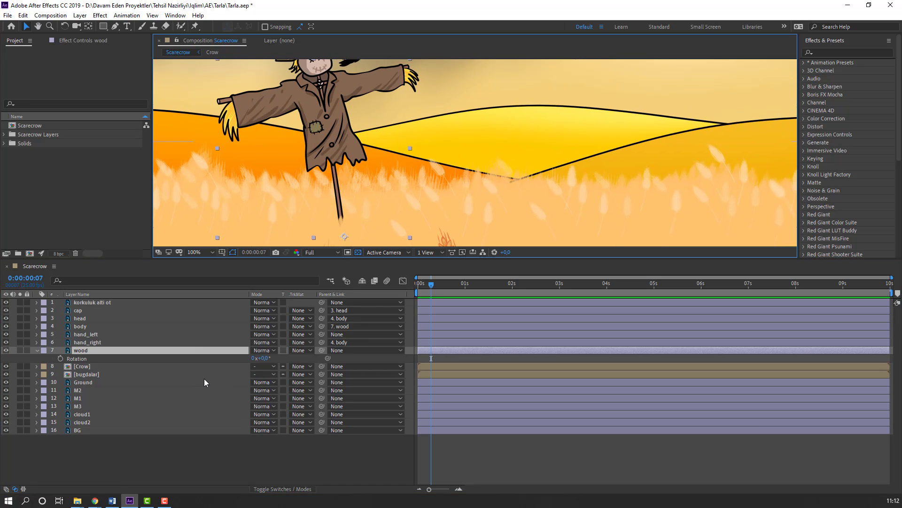
pyautogui.moveTo(256, 360)
pyautogui.mouseDown()
pyautogui.moveTo(263, 362)
pyautogui.moveTo(256, 362)
pyautogui.mouseUp()
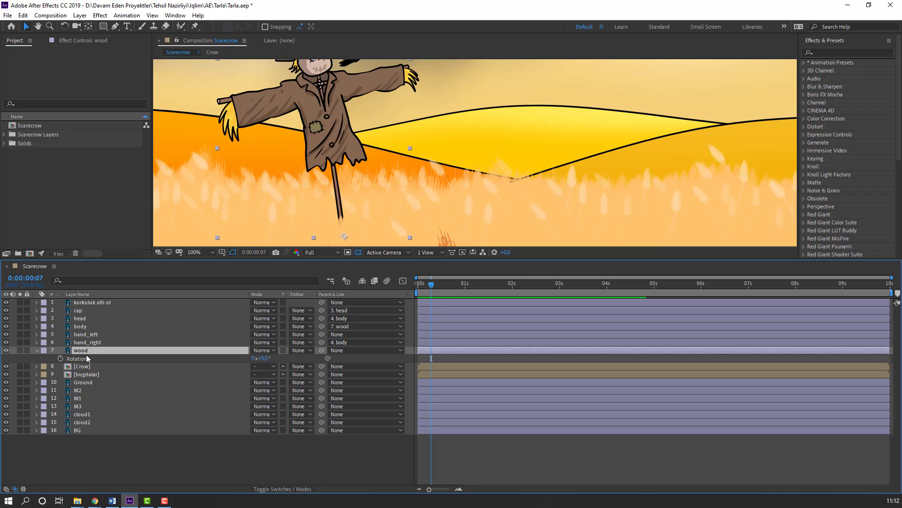
# - Parent the hand_left layer to body and test the wood layer's rotation again at 10°
pyautogui.click(93, 335)
pyautogui.moveTo(323, 335); pyautogui.dragTo(118, 327)
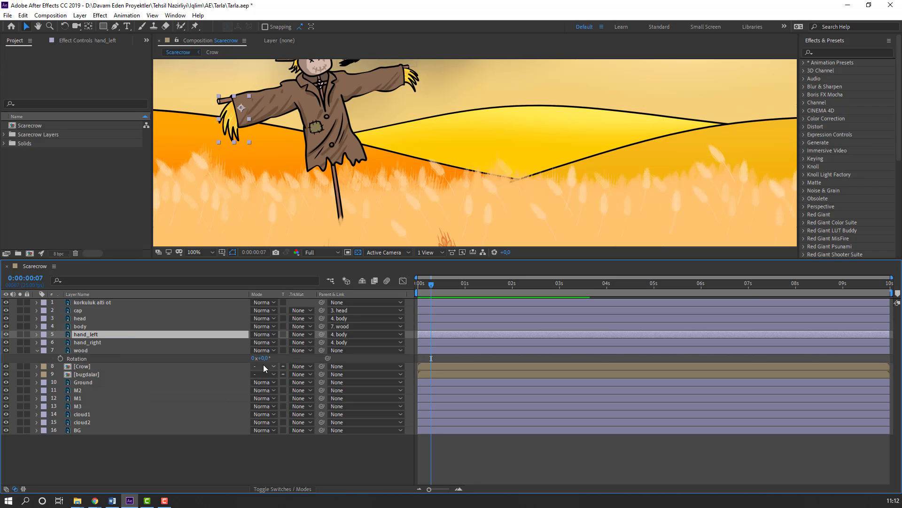
pyautogui.moveTo(264, 362)
pyautogui.mouseDown()
pyautogui.moveTo(274, 359)
pyautogui.moveTo(259, 358)
pyautogui.mouseUp()
pyautogui.press(',')
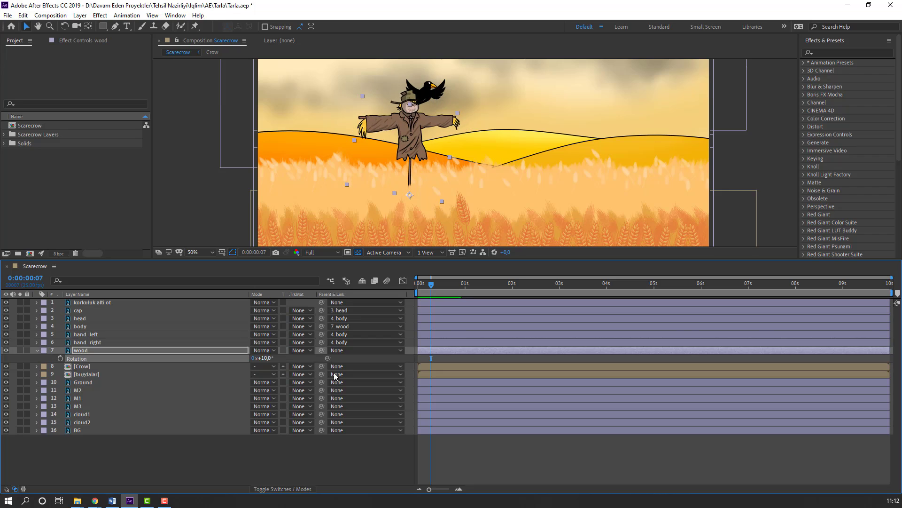
# - Add a Rotation keyframe of -2° to the wood layer at 0:00:00:00, and move the playhead to 0:00:00:10
pyautogui.click(412, 286)
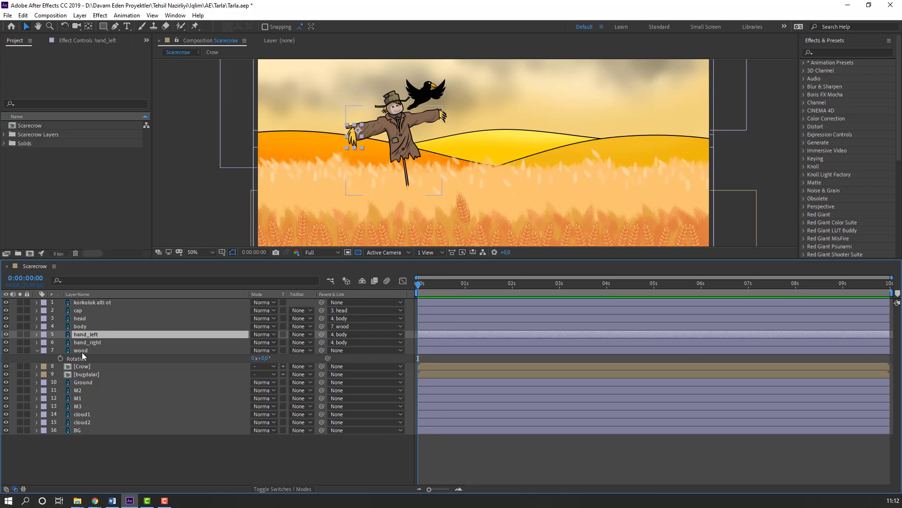
pyautogui.click(83, 351)
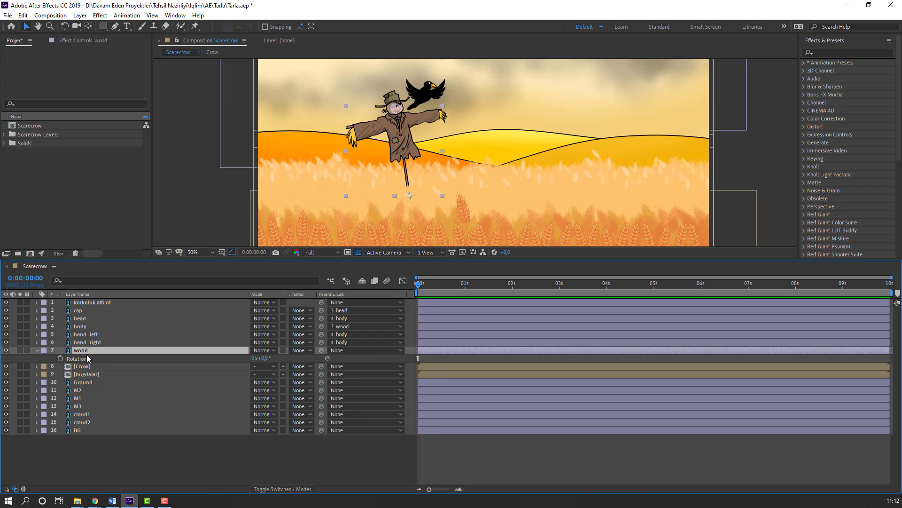
pyautogui.click(60, 358)
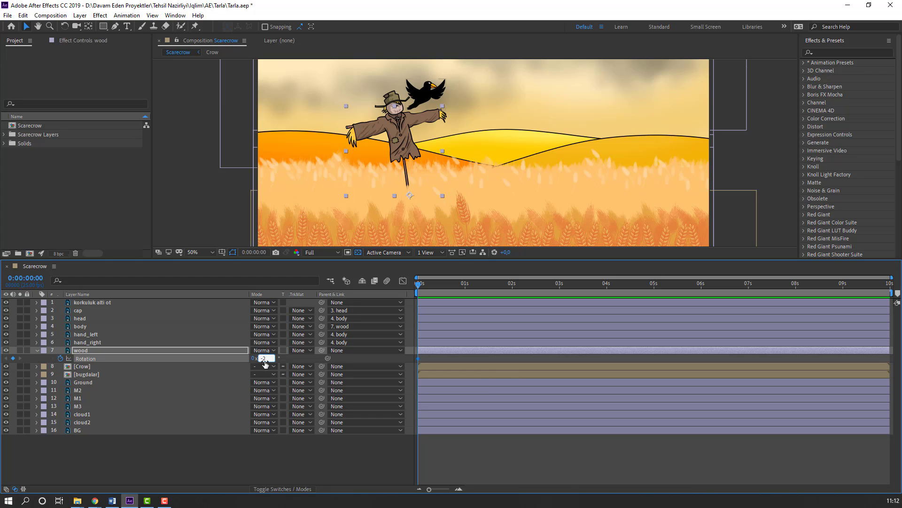
pyautogui.press('Return')
pyautogui.hotkey('shift', 'pagedown')
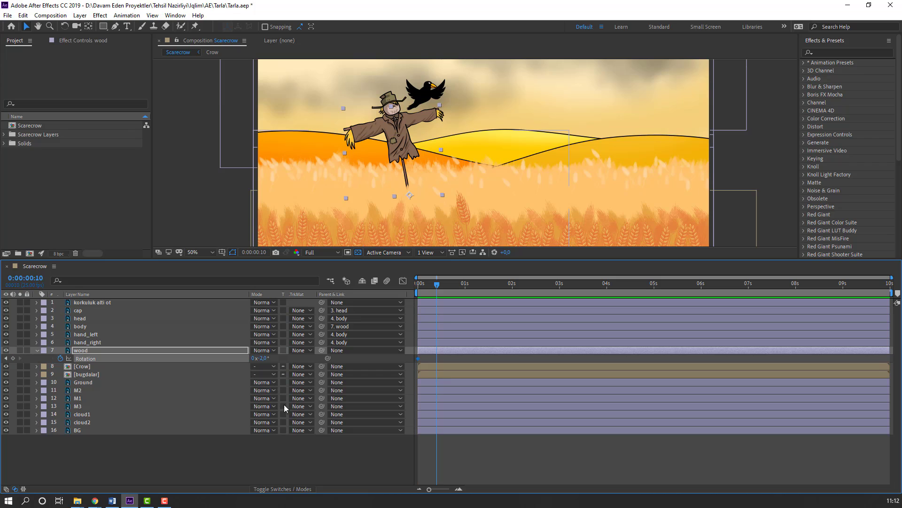
# - Add wood layer Rotation keyframes of 3° at 0:00:00:10 and -2° at 0:00:00:20
pyautogui.click(262, 358)
pyautogui.write('3')
pyautogui.press('Return')
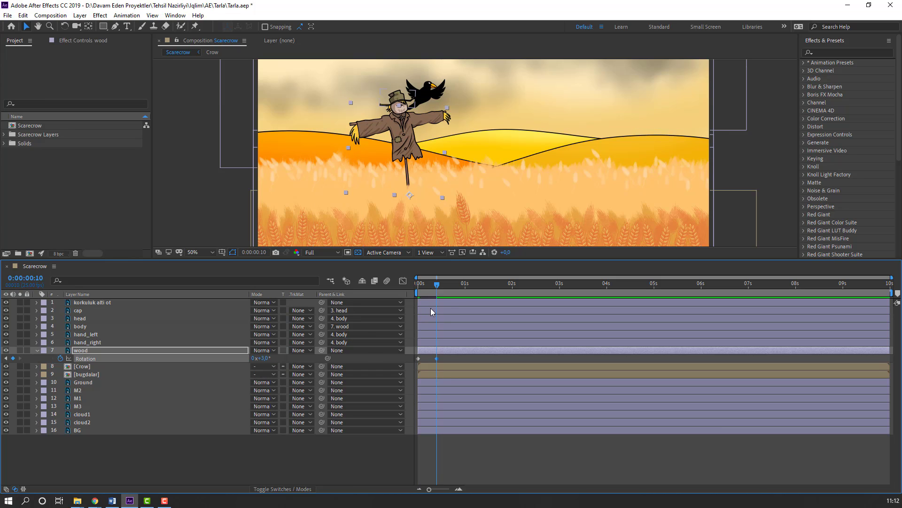
pyautogui.hotkey('shift', 'pagedown')
pyautogui.press('KP_Subtract')
pyautogui.press('KP_Subtract')
pyautogui.press('KP_Subtract')
pyautogui.press('KP_Subtract')
pyautogui.press('KP_Subtract')
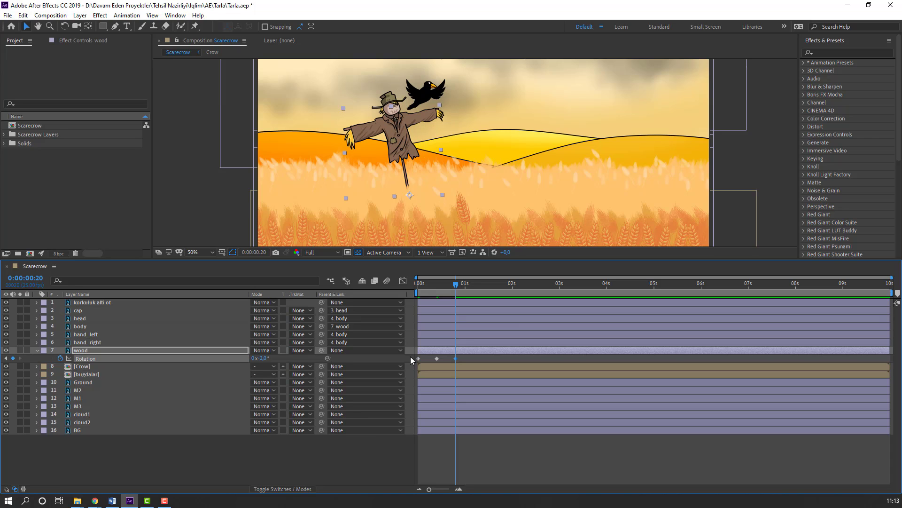
# - End the work area at 0:00:00:20 and preview the scarecrow's sway
pyautogui.press('n')
pyautogui.press('space')
pyautogui.press('space')
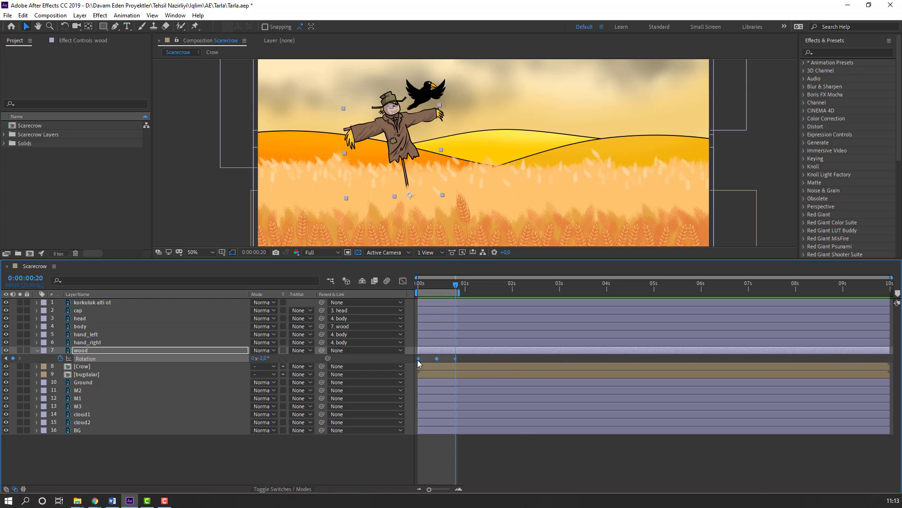
# - Apply Easy Ease to all three Rotation keyframes of the wood layer and preview the motion
pyautogui.rightClick(419, 359)
pyautogui.moveTo(470, 473)
pyautogui.click(552, 414)
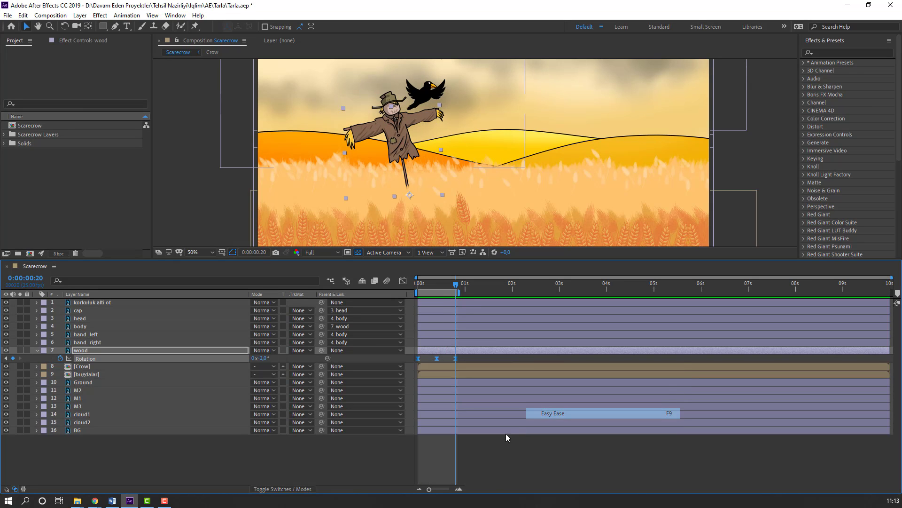
pyautogui.click(479, 442)
pyautogui.press('space')
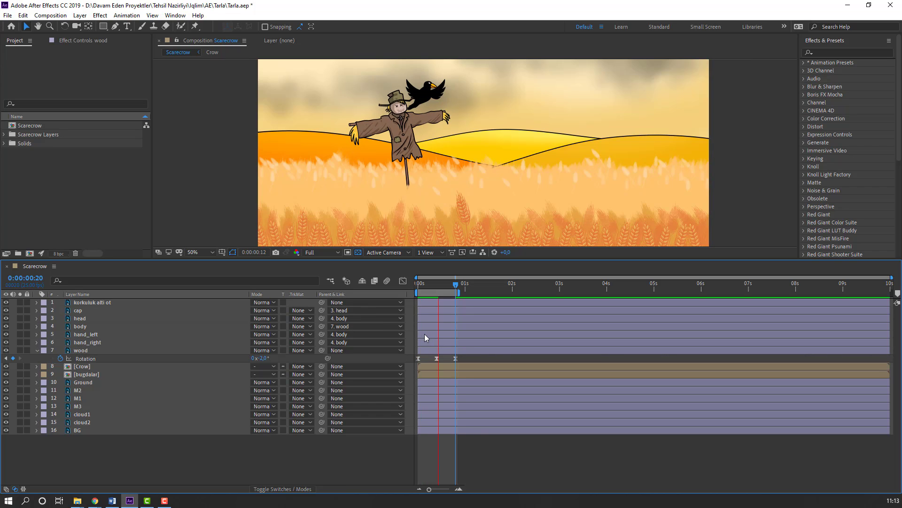
pyautogui.press('space')
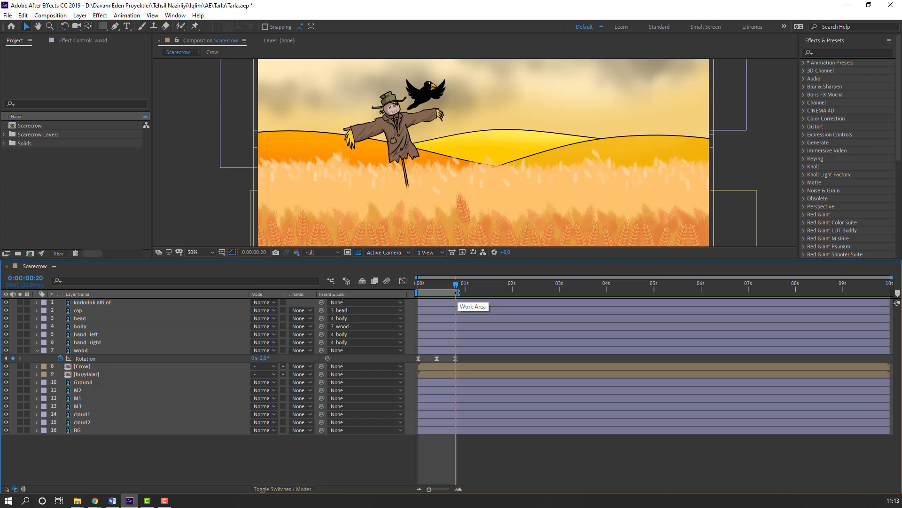
# - Extend the work area to about 3 seconds and stretch the wood layer's Rotation keyframes evenly across it, previewing the slower sway
pyautogui.moveTo(465, 294); pyautogui.dragTo(559, 296)
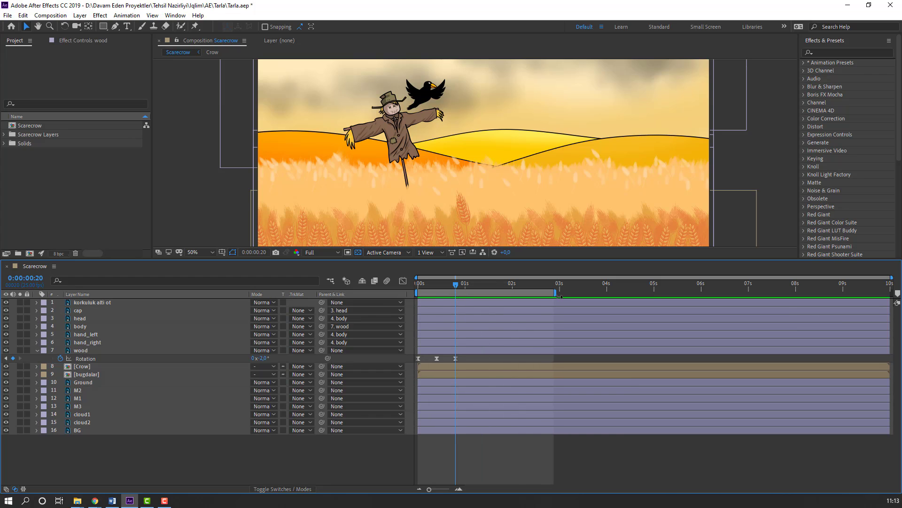
pyautogui.click(439, 359)
pyautogui.moveTo(455, 359); pyautogui.dragTo(555, 361)
pyautogui.press('space')
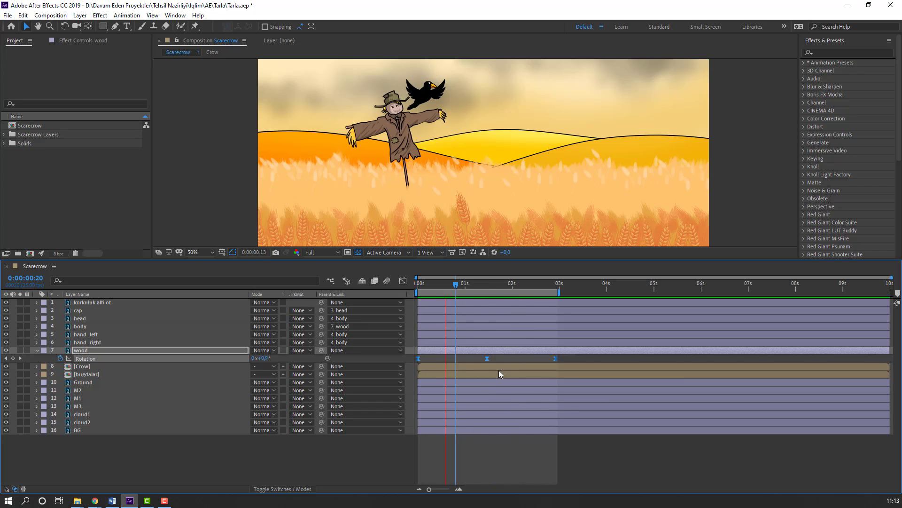
pyautogui.press('space')
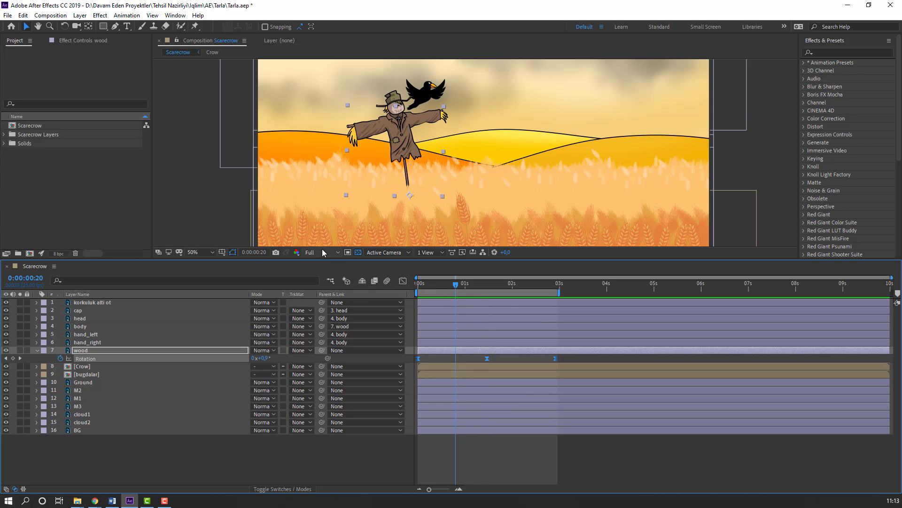
# - Lower the composition preview resolution to Quarter, preview the sway, and return the playhead to 0:00:00:00
pyautogui.click(322, 253)
pyautogui.click(318, 308)
pyautogui.press('space')
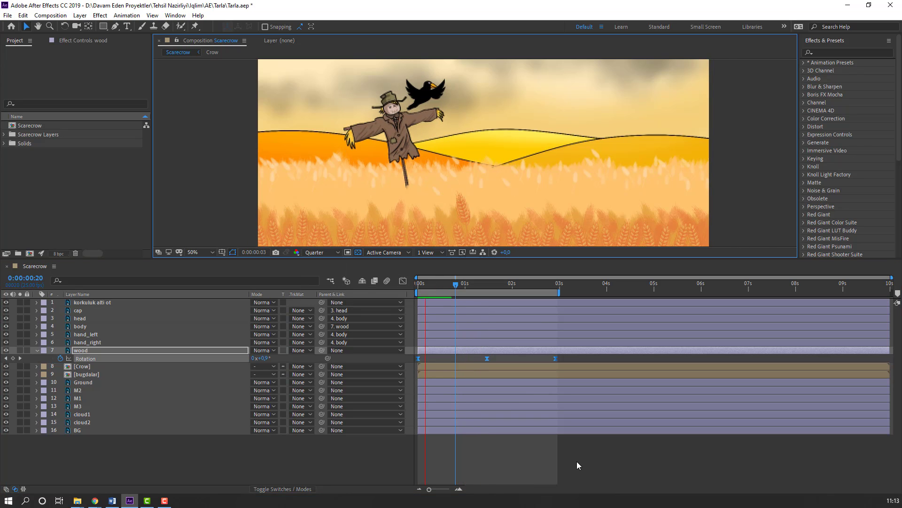
pyautogui.press('Home')
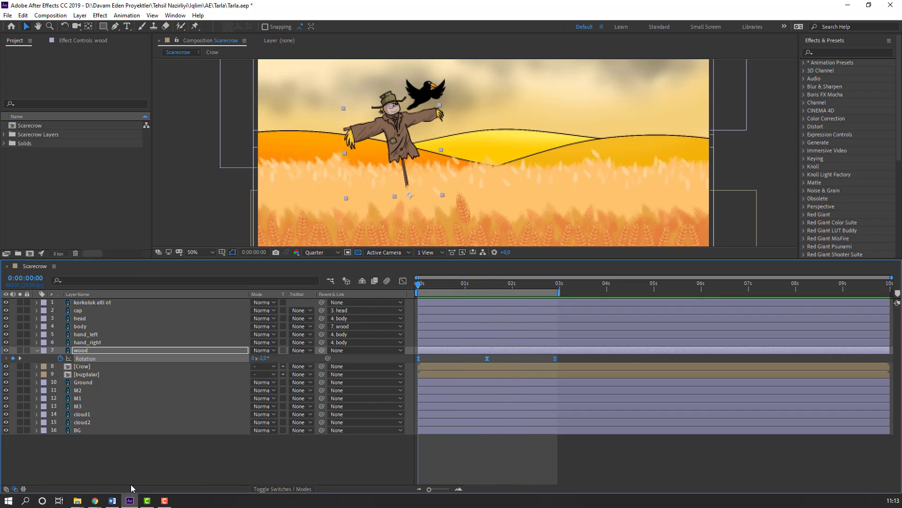
pyautogui.click(130, 480)
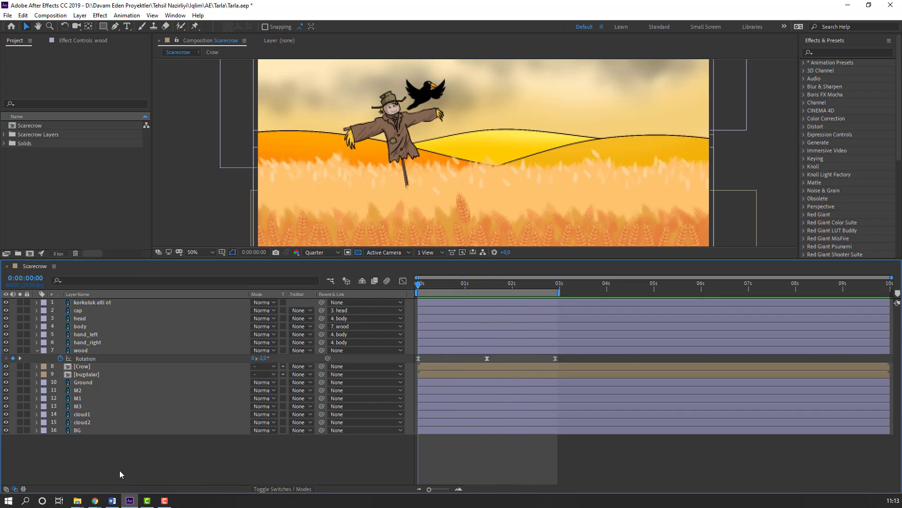
# - Add the expression loopOutDuration(type = "cycle", duration = 0) to the wood layer's Rotation
pyautogui.click(58, 359)
pyautogui.keyDown('alt'); pyautogui.click(60, 360); pyautogui.keyUp('alt')
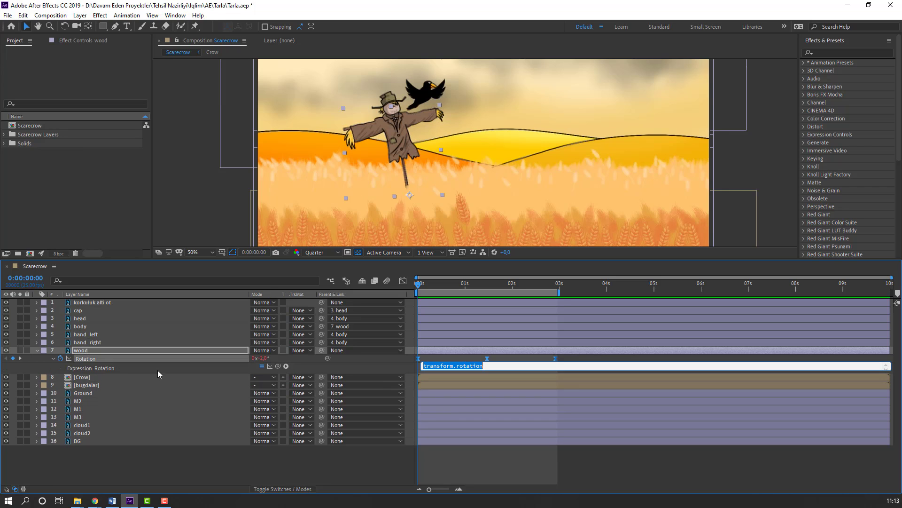
pyautogui.click(287, 366)
pyautogui.moveTo(325, 318)
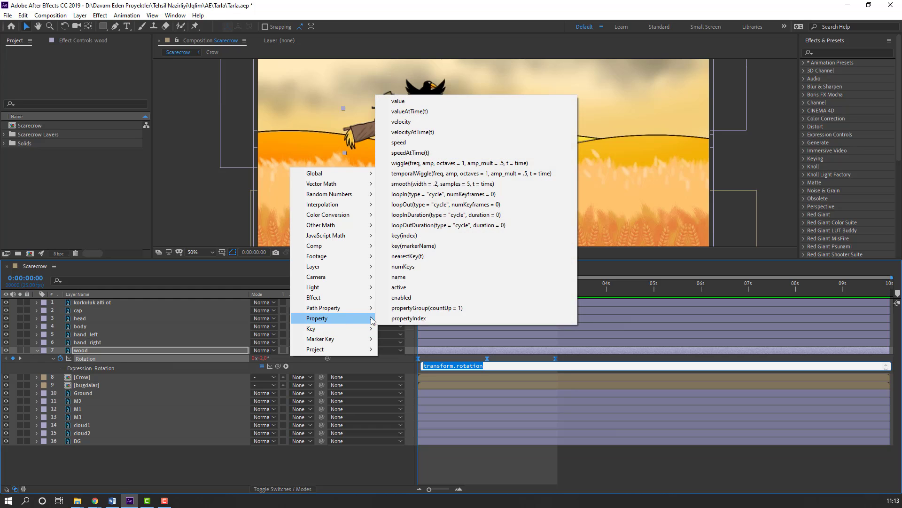
pyautogui.click(431, 227)
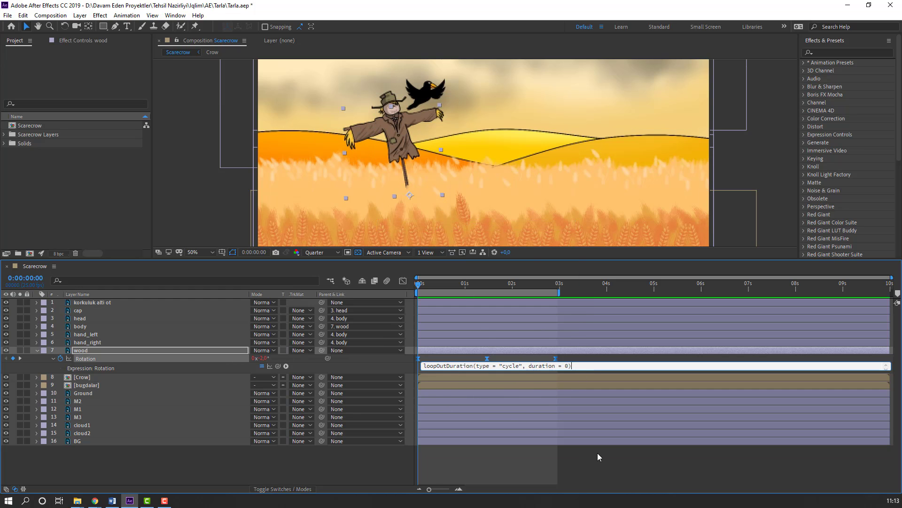
pyautogui.click(655, 472)
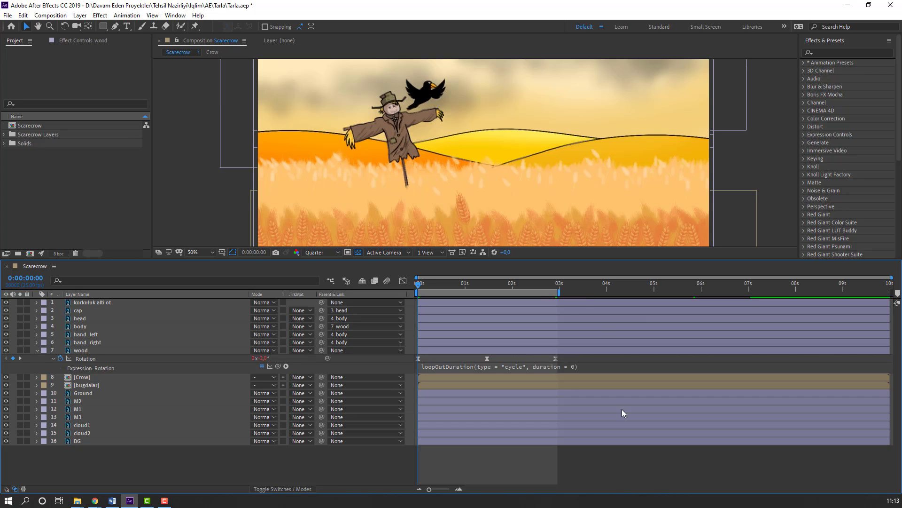
# - Extend the work area to the composition's end at 10 seconds, preview the looping sway, and collapse the wood layer
pyautogui.moveTo(560, 288); pyautogui.dragTo(890, 288)
pyautogui.press('space')
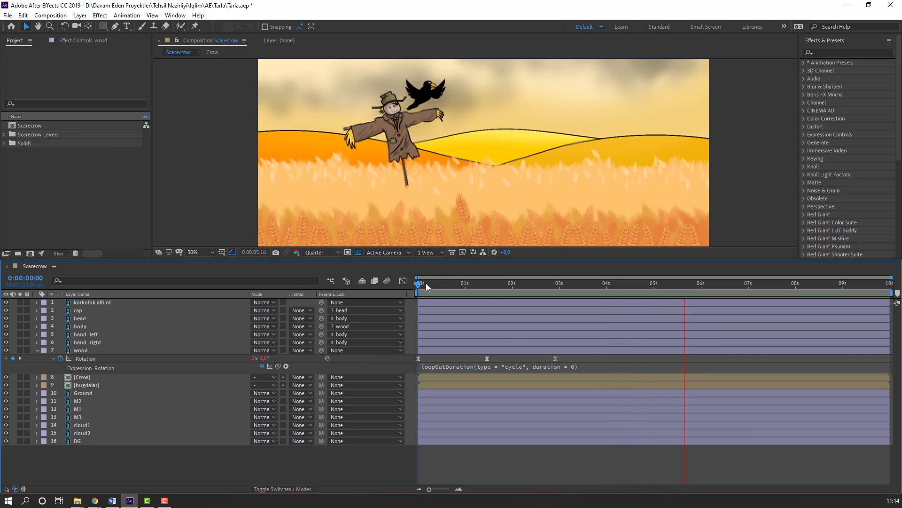
pyautogui.press('space')
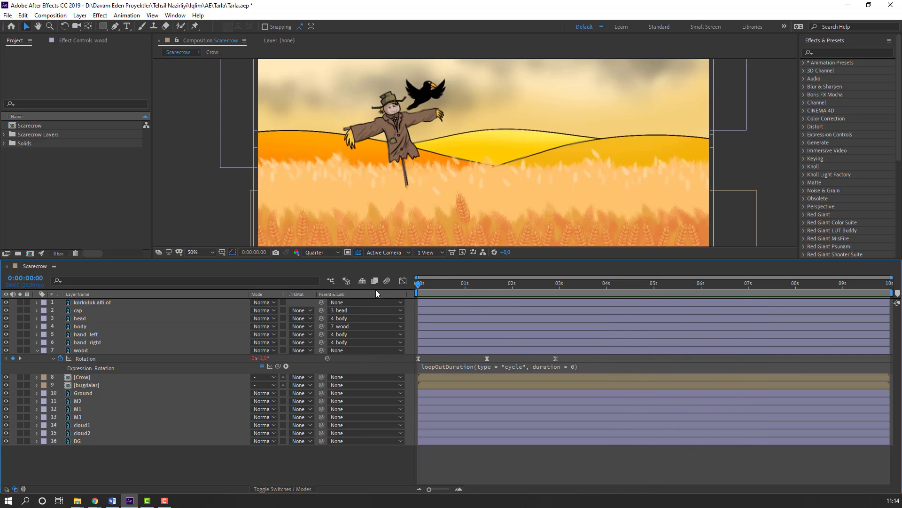
pyautogui.click(37, 350)
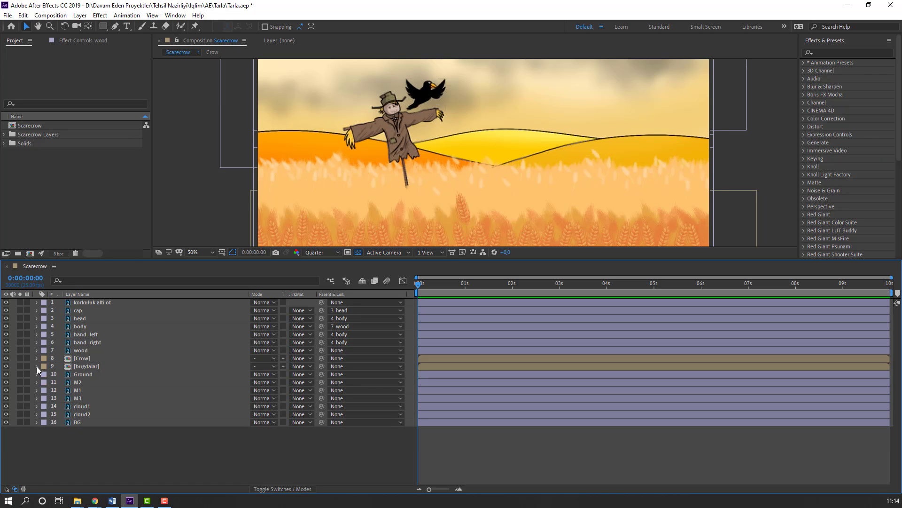
# - Add hand_left Rotation keyframes of -4° at 0:00:00:00 and 2° at 0:00:00:10, and move the playhead to 0:00:00:20
pyautogui.click(86, 335)
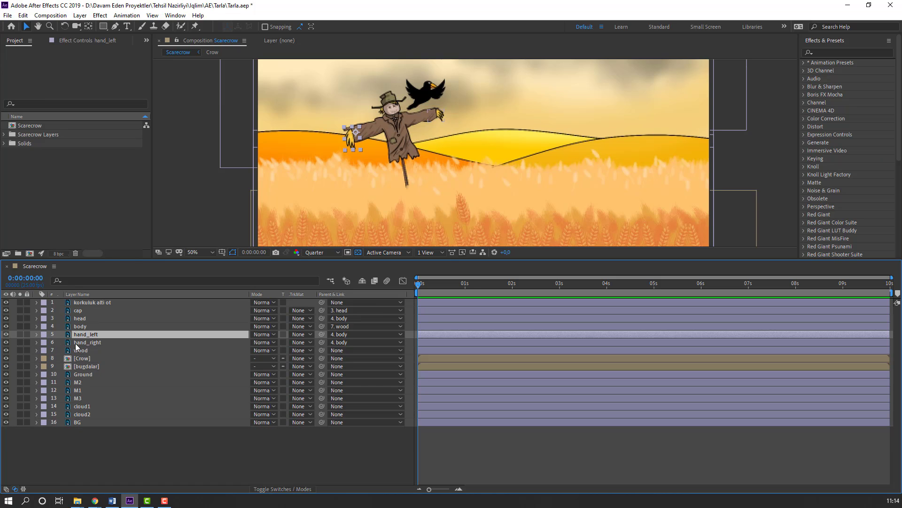
pyautogui.press('r')
pyautogui.scroll(2, 301, 156)
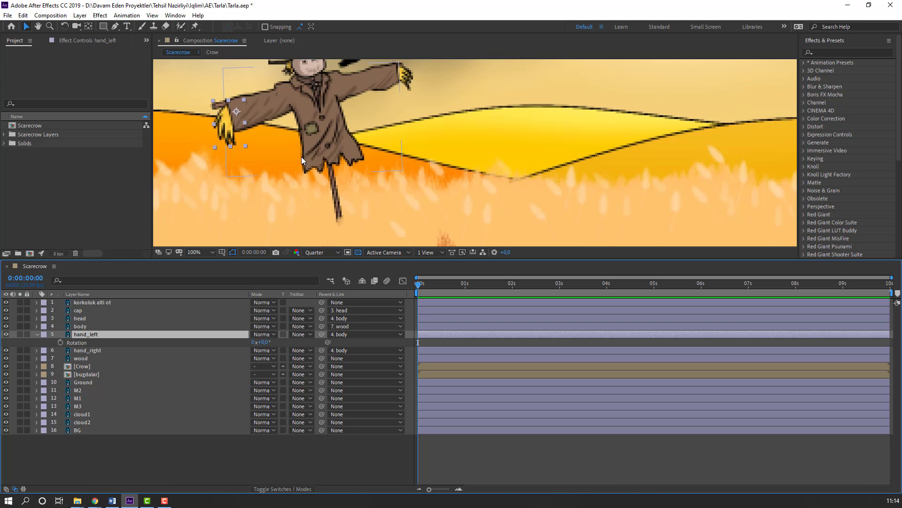
pyautogui.click(60, 342)
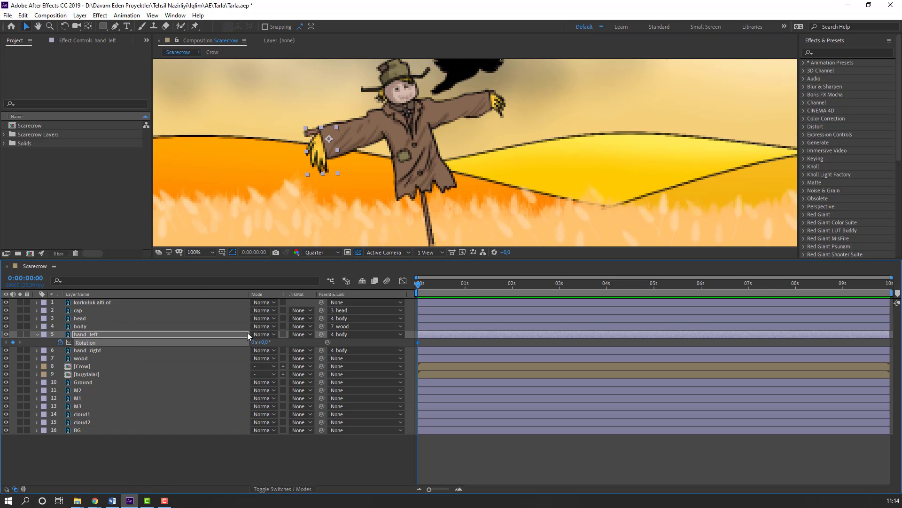
pyautogui.moveTo(266, 342); pyautogui.dragTo(266, 342)
pyautogui.hotkey('shift', 'pagedown')
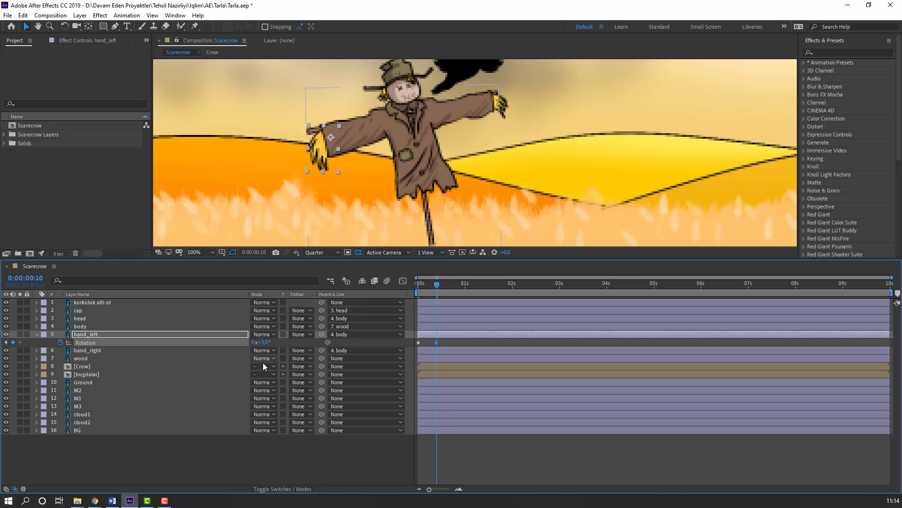
pyautogui.click(265, 343)
pyautogui.press('Return')
pyautogui.hotkey('shift', 'pagedown')
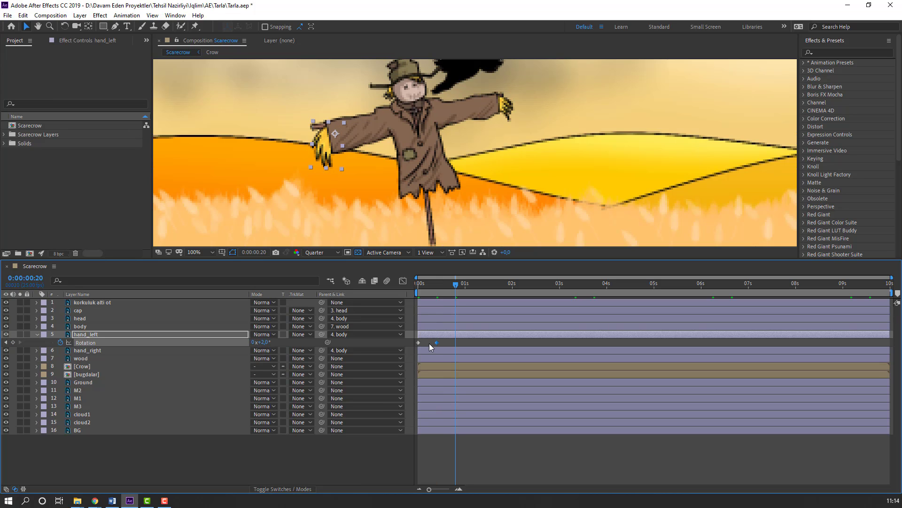
# - Copy hand_left's first Rotation keyframe to 0:00:00:20 and apply Easy Ease to all three keyframes
pyautogui.click(419, 343)
pyautogui.click(419, 343)
pyautogui.hotkey('ctrl', 'c')
pyautogui.hotkey('ctrl', 'v')
pyautogui.moveTo(476, 341); pyautogui.dragTo(413, 345)
pyautogui.rightClick(419, 343)
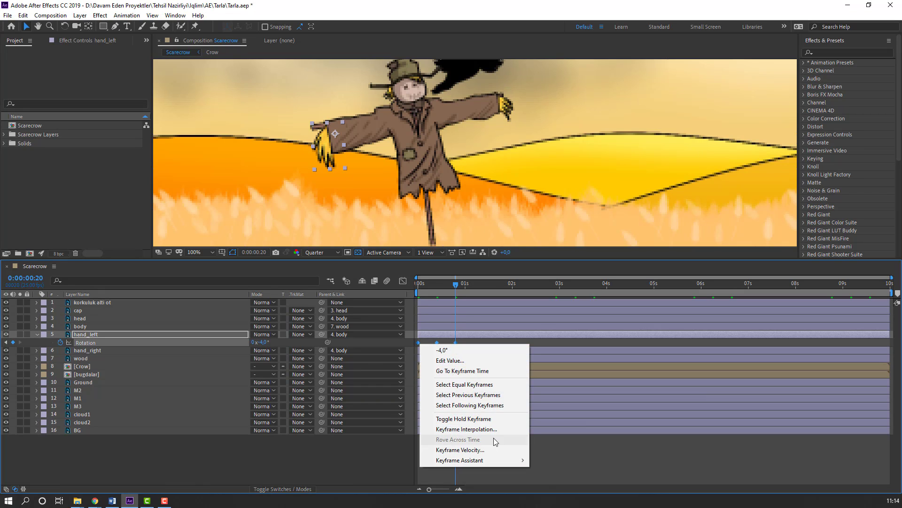
pyautogui.moveTo(491, 460)
pyautogui.click(555, 398)
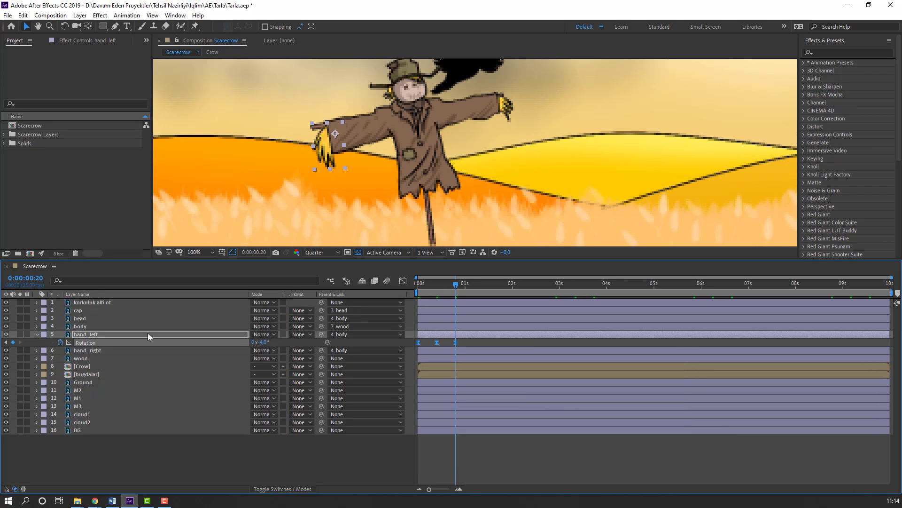
# - Show the wood layer's Rotation keyframes, stretch hand_left's keyframes to roughly match their timing, and preview the motion
pyautogui.click(80, 358)
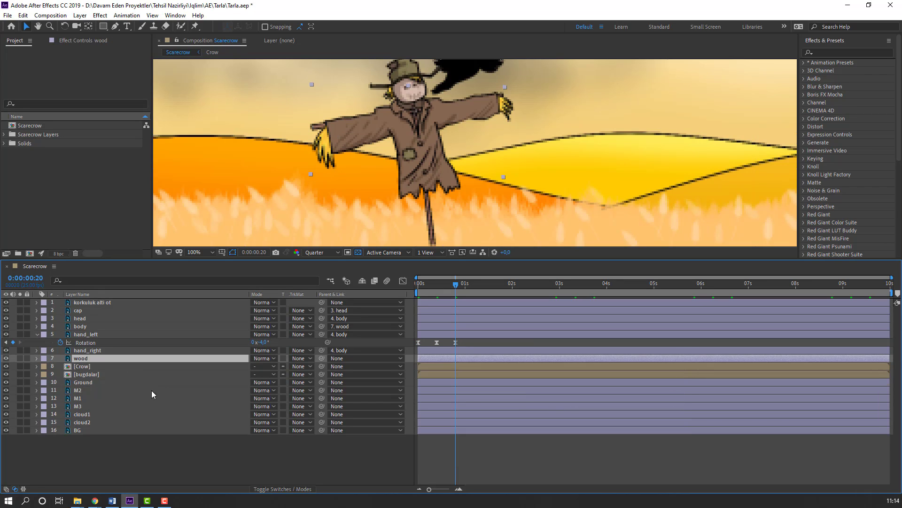
pyautogui.press('r')
pyautogui.moveTo(466, 343); pyautogui.dragTo(555, 353)
pyautogui.click(496, 465)
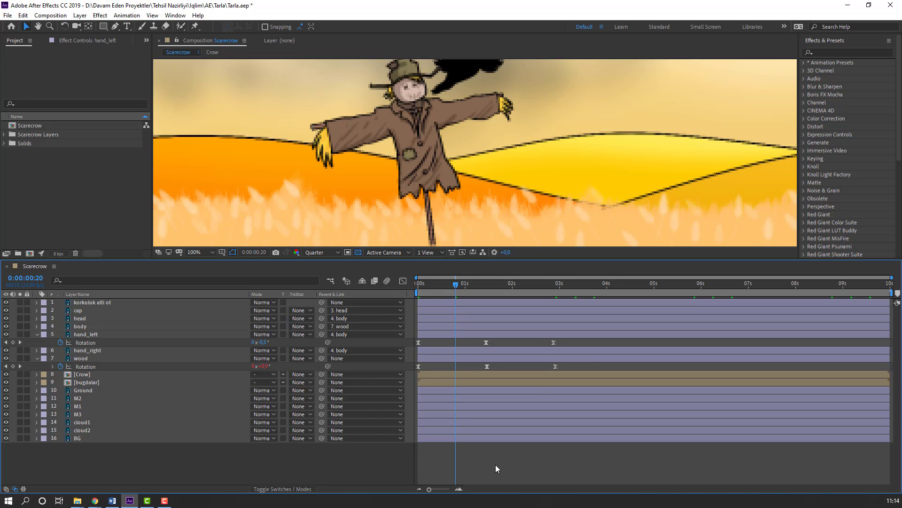
pyautogui.press('space')
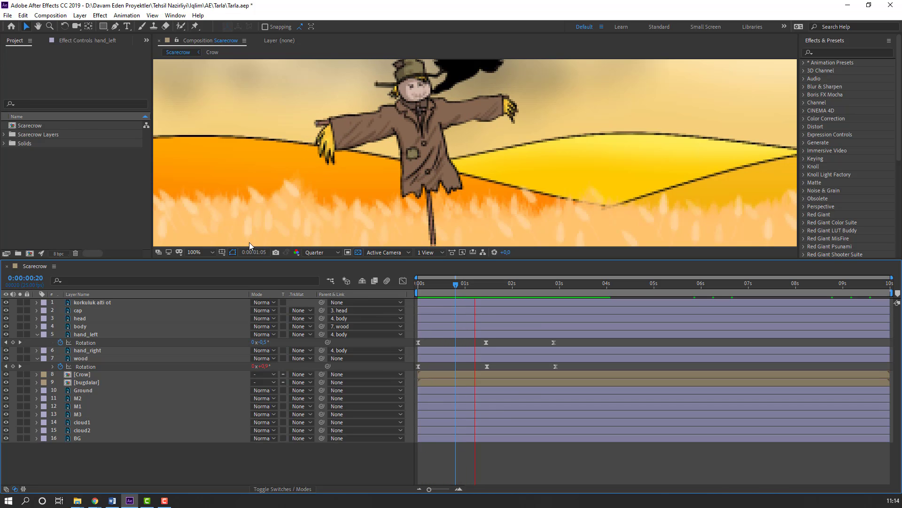
# - Set the preview resolution to Full and align hand_left's last Rotation keyframe with wood's at 0:00:02:23
pyautogui.click(315, 255)
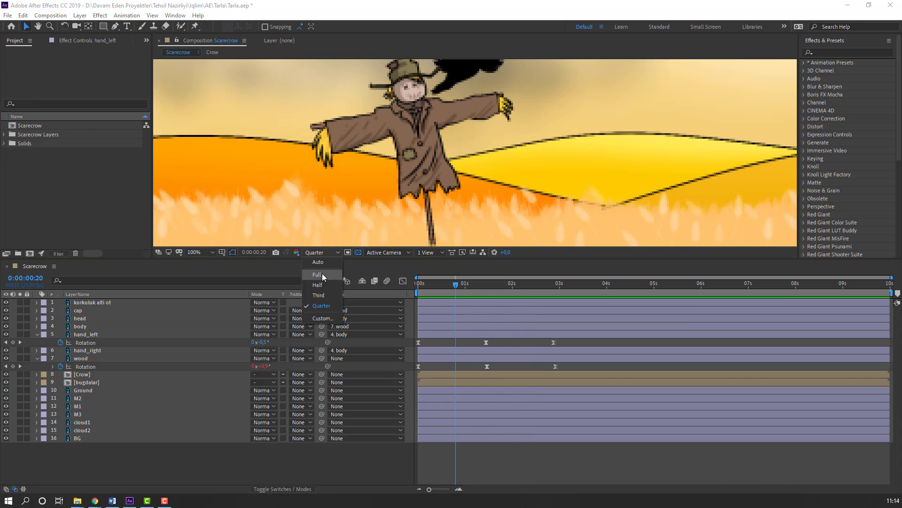
pyautogui.click(322, 272)
pyautogui.moveTo(528, 284); pyautogui.dragTo(555, 288)
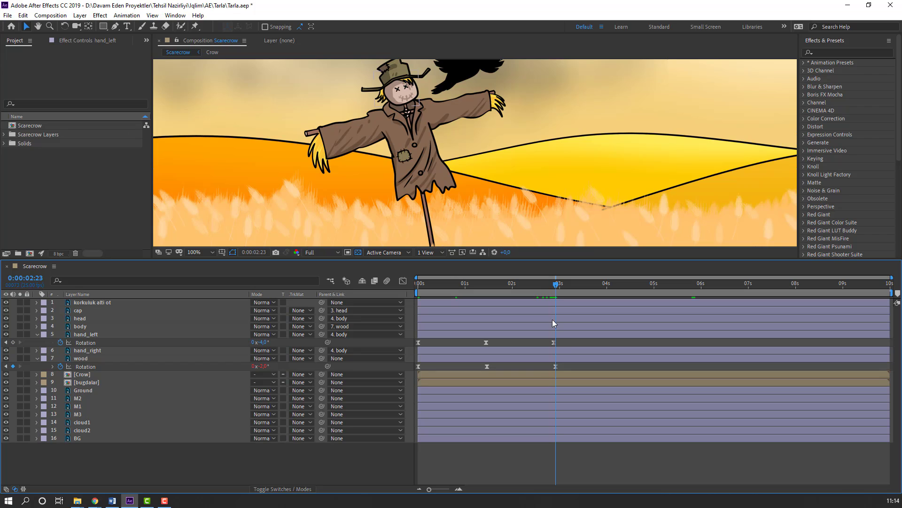
pyautogui.click(553, 342)
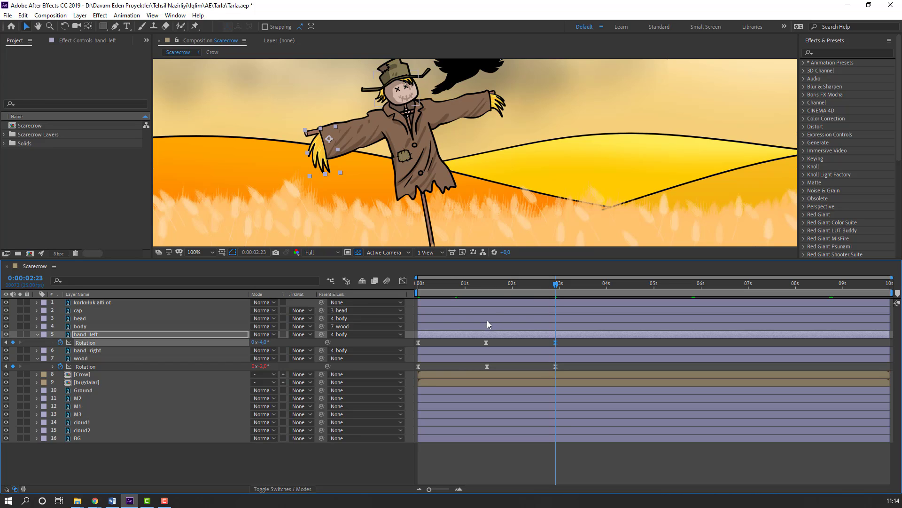
# - End the work area at 0:00:02:23 for a preview of the sway, and move the playhead to 0:00:01:11
pyautogui.press('n')
pyautogui.press('space')
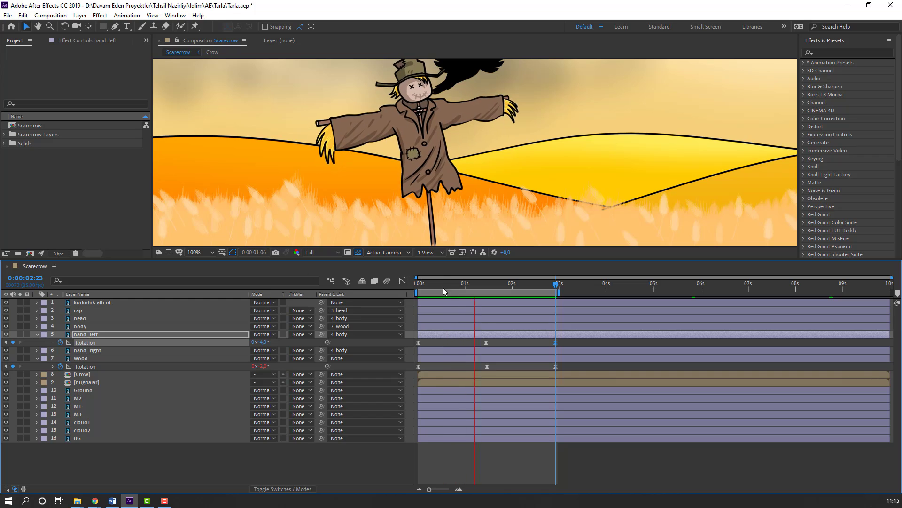
pyautogui.press('Home')
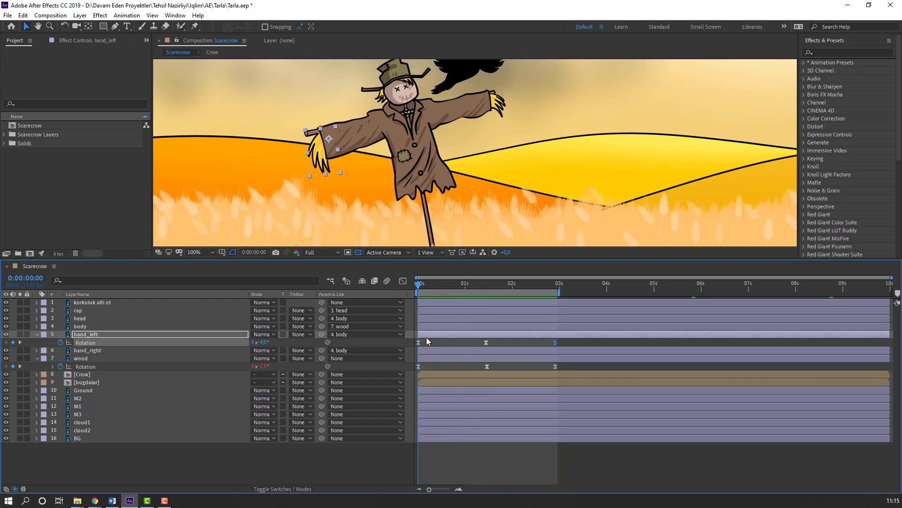
pyautogui.click(485, 284)
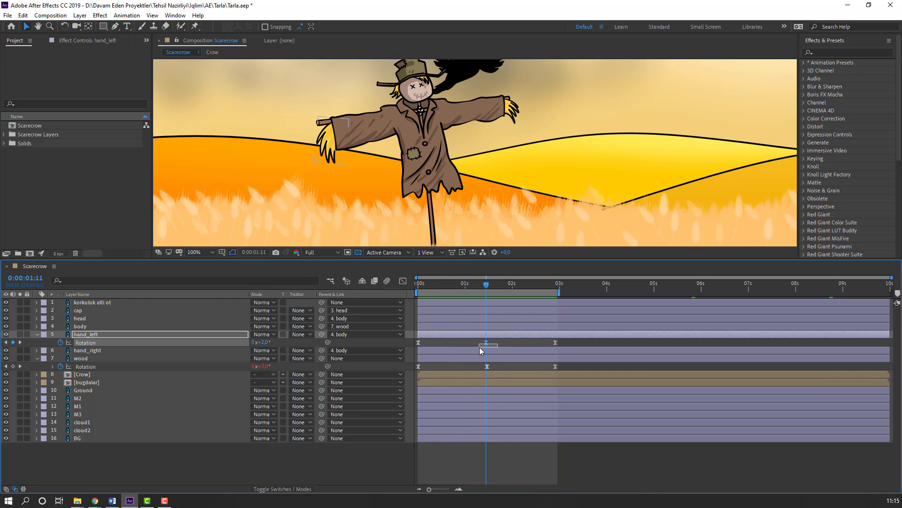
# - Set hand_left's middle Rotation keyframe at 0:00:01:11 to 5° and preview the arm motion
pyautogui.click(265, 342)
pyautogui.write('5')
pyautogui.press('Return')
pyautogui.press('space')
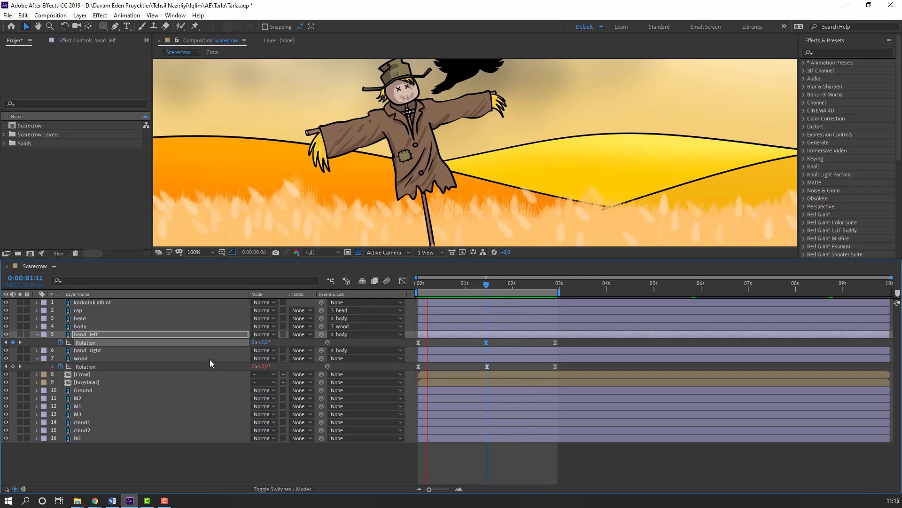
pyautogui.scroll(-2, 283, 191)
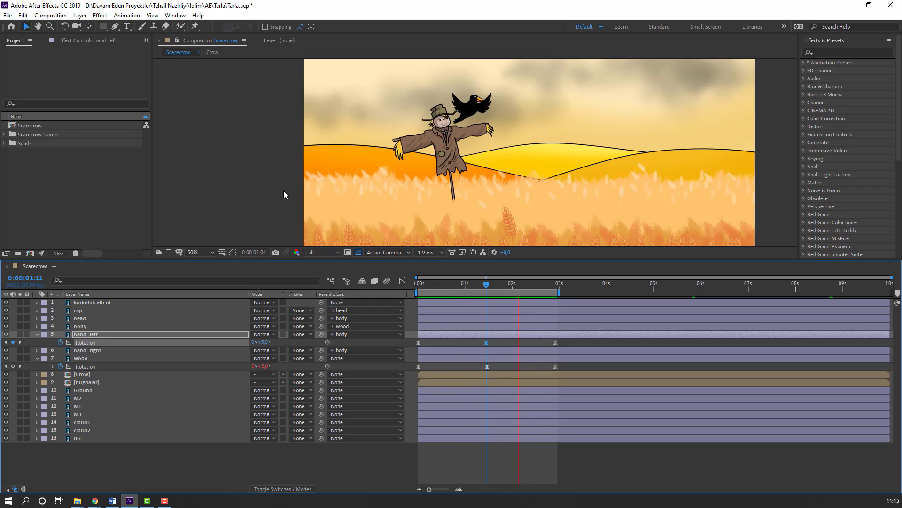
pyautogui.scroll(2, 283, 190)
pyautogui.press('space')
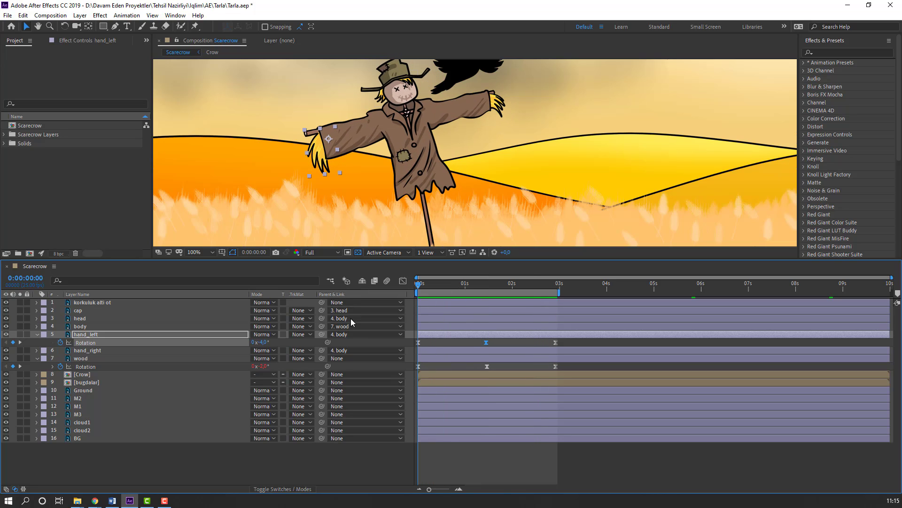
# - Add a Rotation keyframe to hand_right at 0:00:00:00 and set its rotation to -7° at 0:00:01:12
pyautogui.click(101, 353)
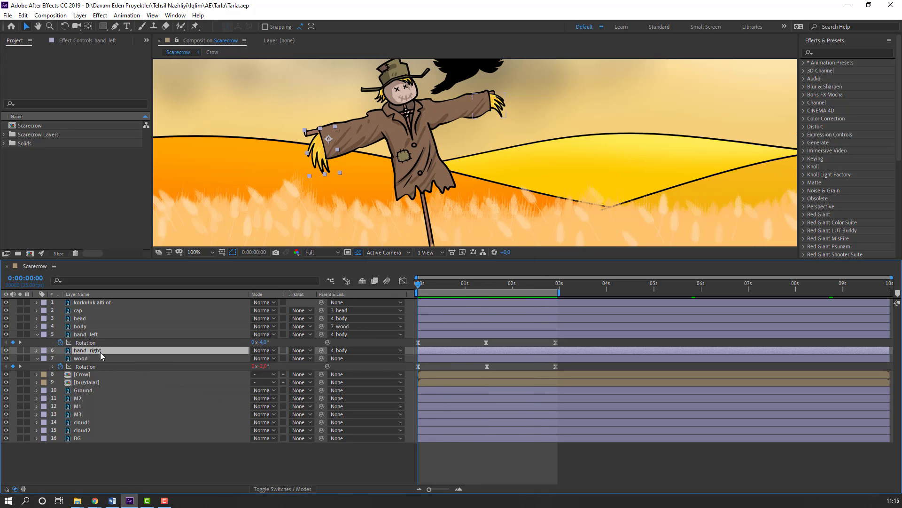
pyautogui.hotkey('alt', 'shift', 'r')
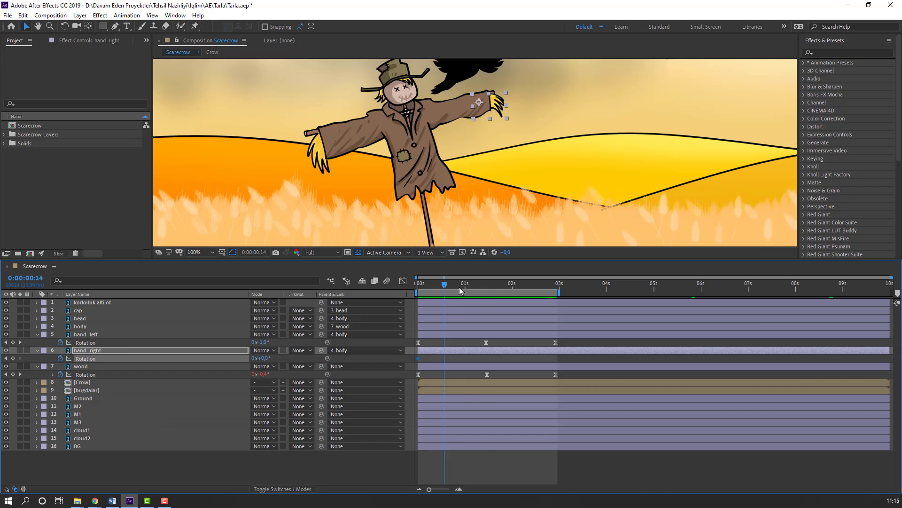
pyautogui.moveTo(460, 290); pyautogui.dragTo(488, 288)
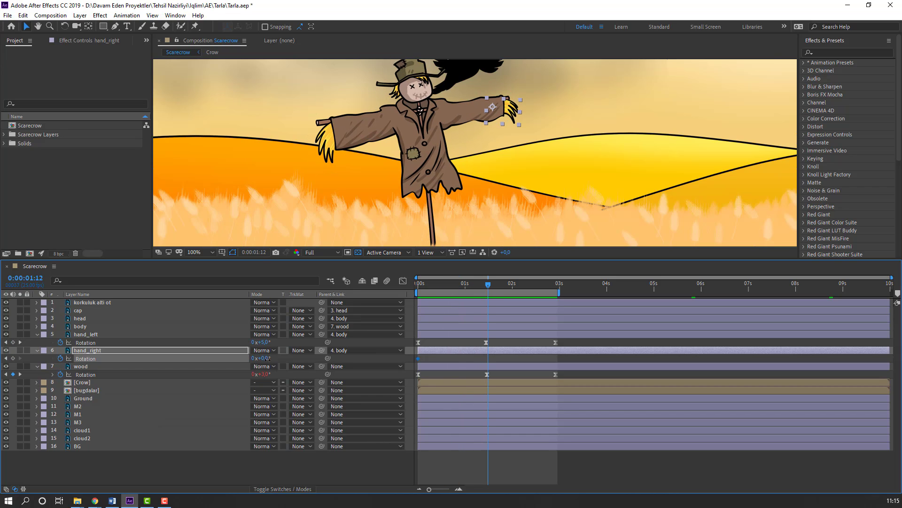
pyautogui.moveTo(266, 359); pyautogui.dragTo(268, 362)
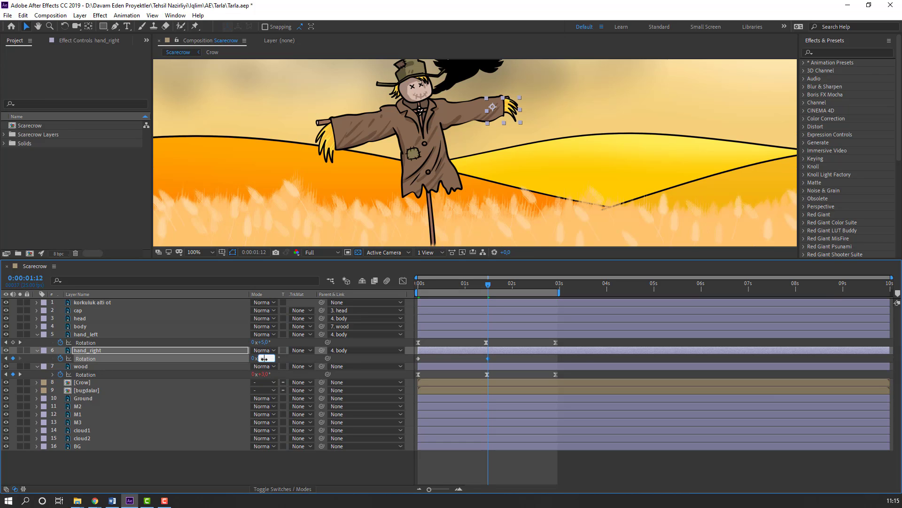
pyautogui.moveTo(264, 358); pyautogui.dragTo(260, 360)
# - Copy hand_right's first Rotation keyframe to 0:00:02:23, apply Easy Ease to all three keyframes, and preview
pyautogui.moveTo(483, 289); pyautogui.dragTo(560, 323)
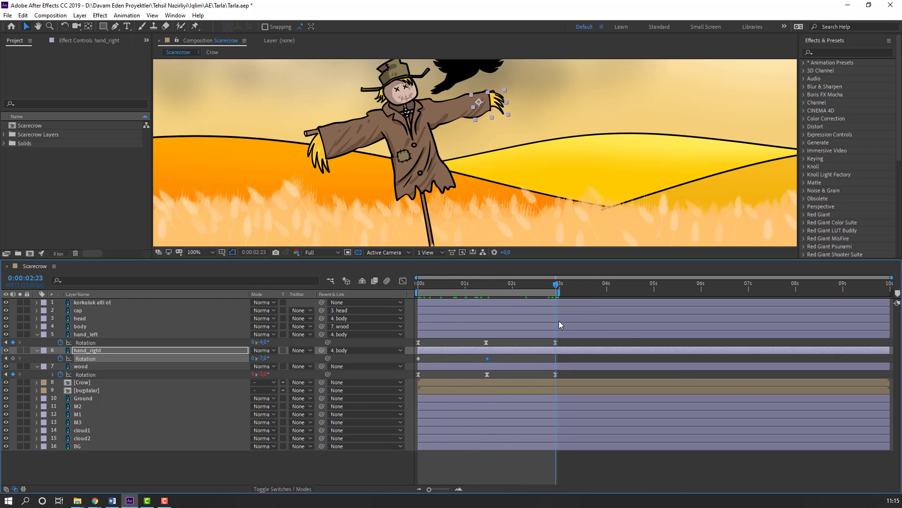
pyautogui.hotkey('ctrl', 'v')
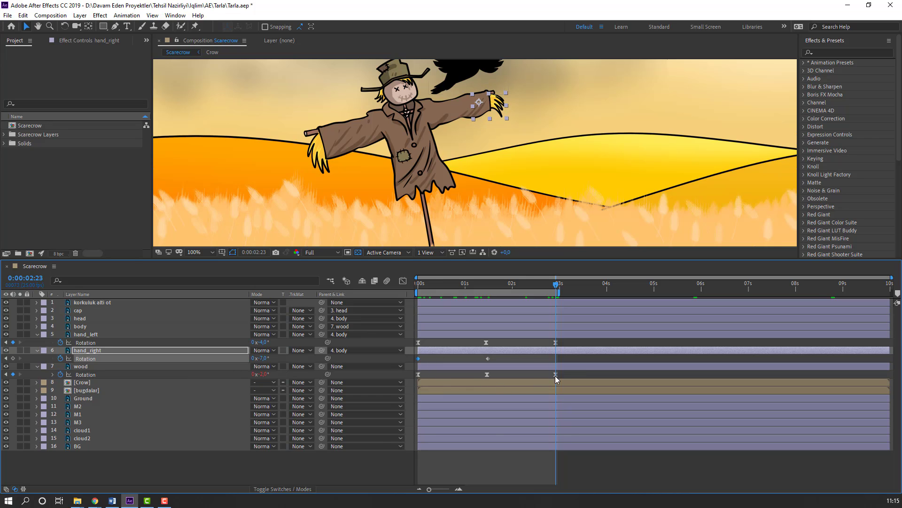
pyautogui.moveTo(576, 357); pyautogui.dragTo(410, 366)
pyautogui.rightClick(418, 358)
pyautogui.moveTo(470, 474)
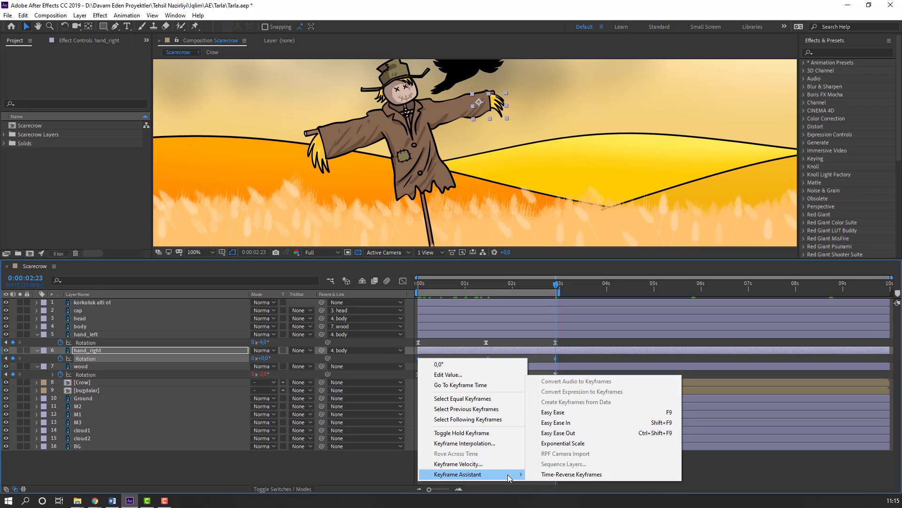
pyautogui.click(602, 412)
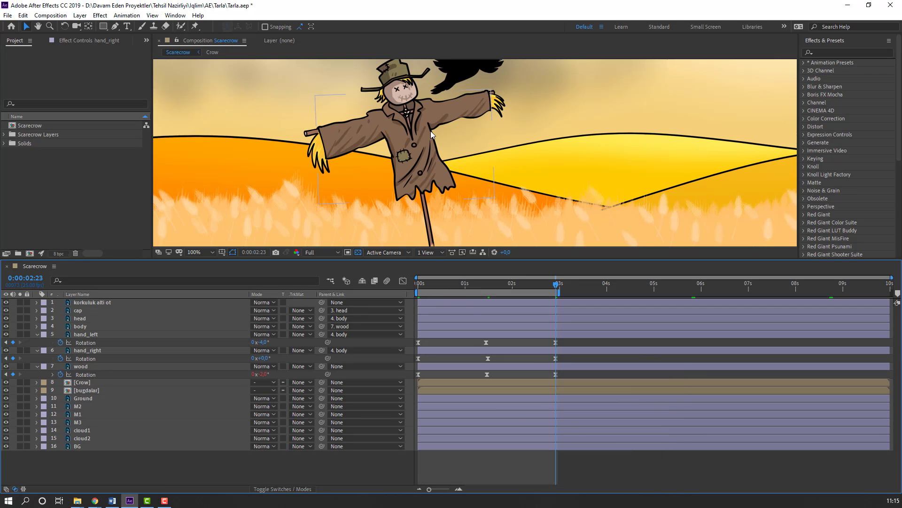
pyautogui.press('space')
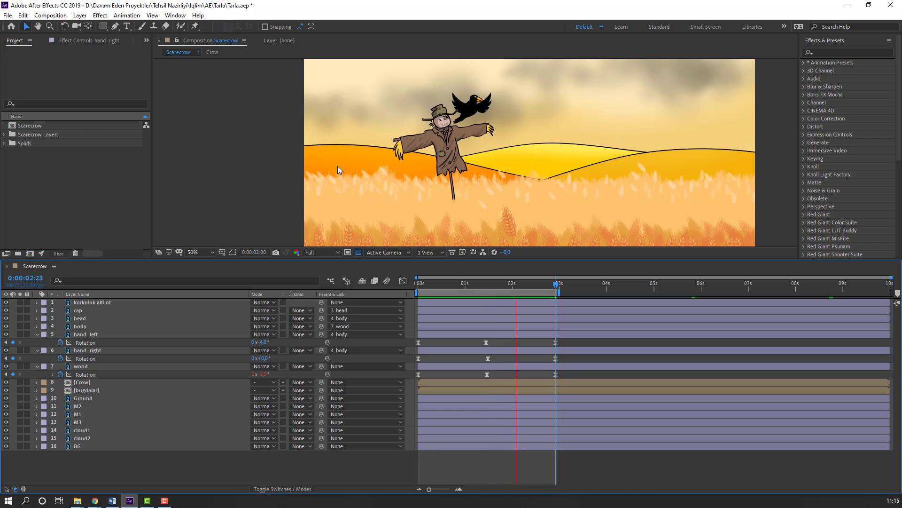
pyautogui.press('.')
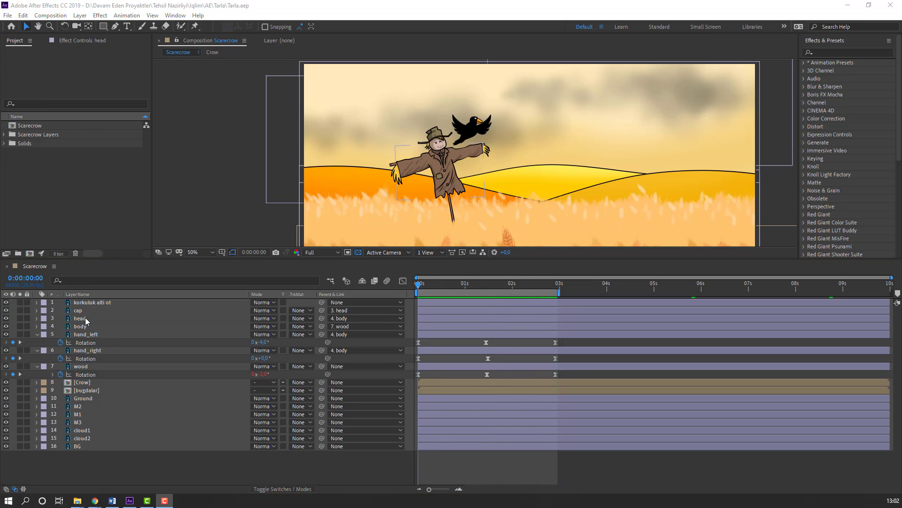
# - Add a Rotation keyframe to the head layer at 0:00:00:00 with a value of -9°
pyautogui.click(85, 318)
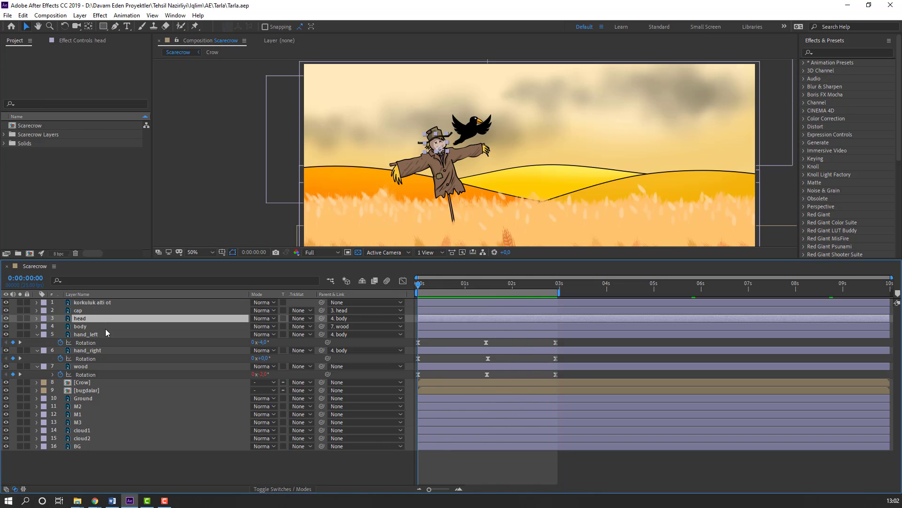
pyautogui.press('r')
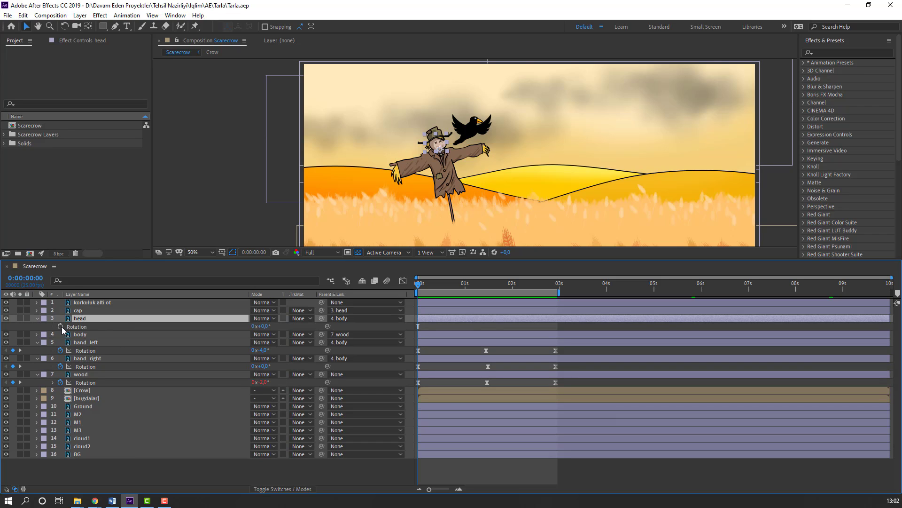
pyautogui.click(60, 326)
pyautogui.moveTo(263, 326); pyautogui.dragTo(252, 326)
pyautogui.click(261, 327)
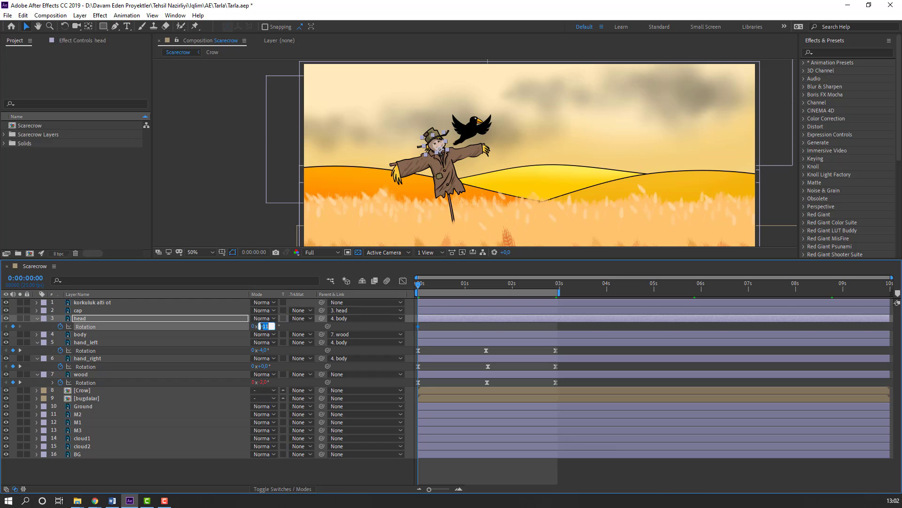
pyautogui.write('-9')
pyautogui.press('Return')
# - Set the head layer's rotation to 7° at 0:00:01:12
pyautogui.scroll(4, 428, 150)
pyautogui.moveTo(438, 288); pyautogui.dragTo(488, 289)
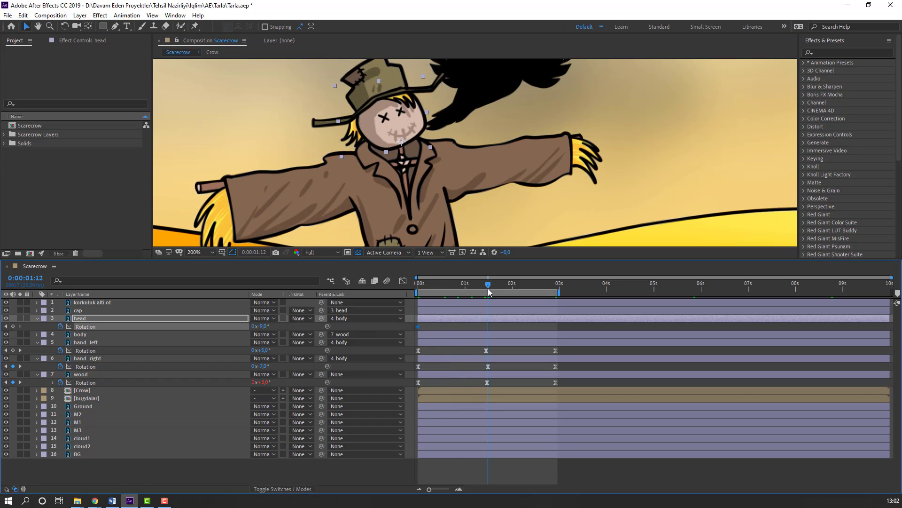
pyautogui.click(262, 326)
pyautogui.write('7')
pyautogui.press('Return')
# - Copy the head layer's first Rotation keyframe to 0:00:02:23
pyautogui.moveTo(551, 285); pyautogui.dragTo(556, 287)
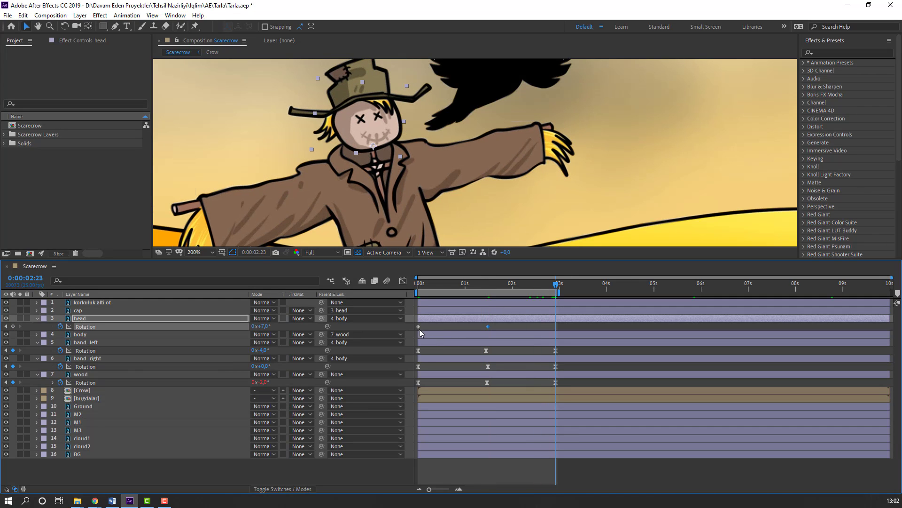
pyautogui.click(418, 326)
pyautogui.hotkey('ctrl', 'c')
pyautogui.hotkey('ctrl', 'v')
# - Apply Easy Ease to all three of the head layer's Rotation keyframes and preview the animation
pyautogui.moveTo(565, 326); pyautogui.dragTo(414, 332)
pyautogui.rightClick(420, 329)
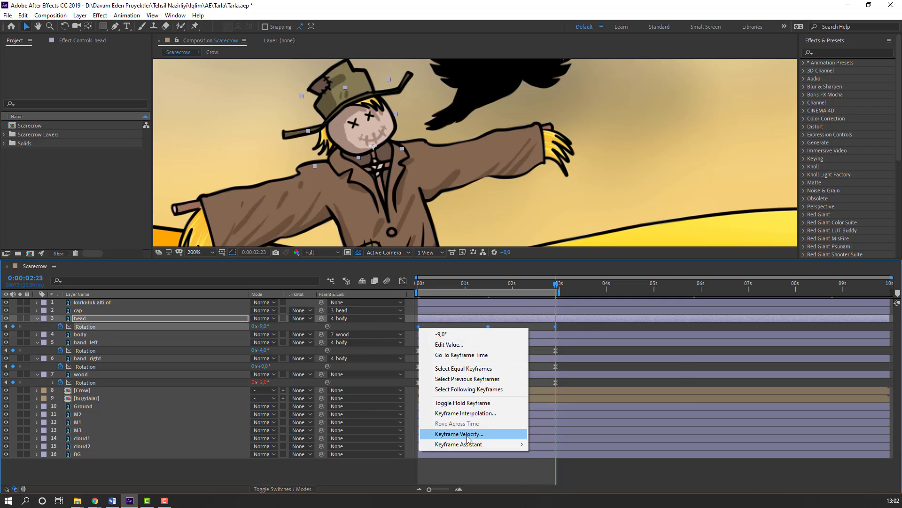
pyautogui.moveTo(467, 445)
pyautogui.click(557, 382)
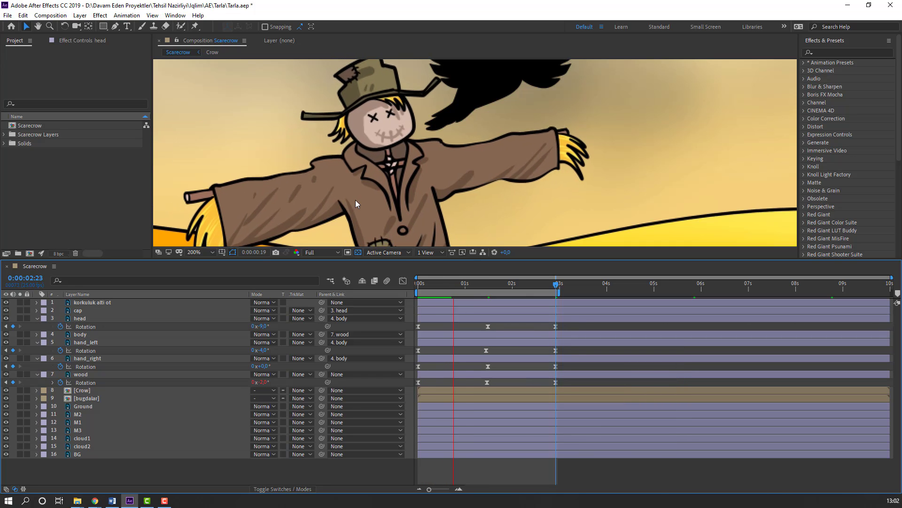
pyautogui.scroll(-2, 355, 199)
pyautogui.scroll(-1, 372, 192)
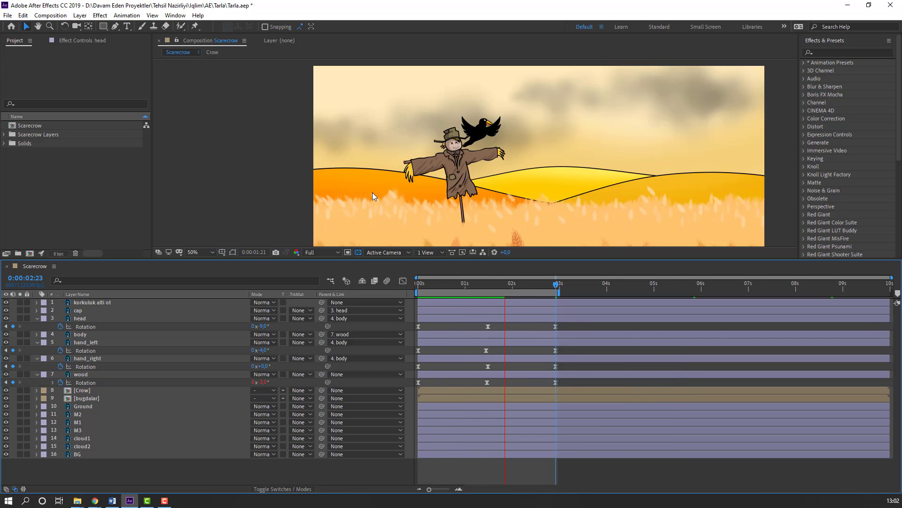
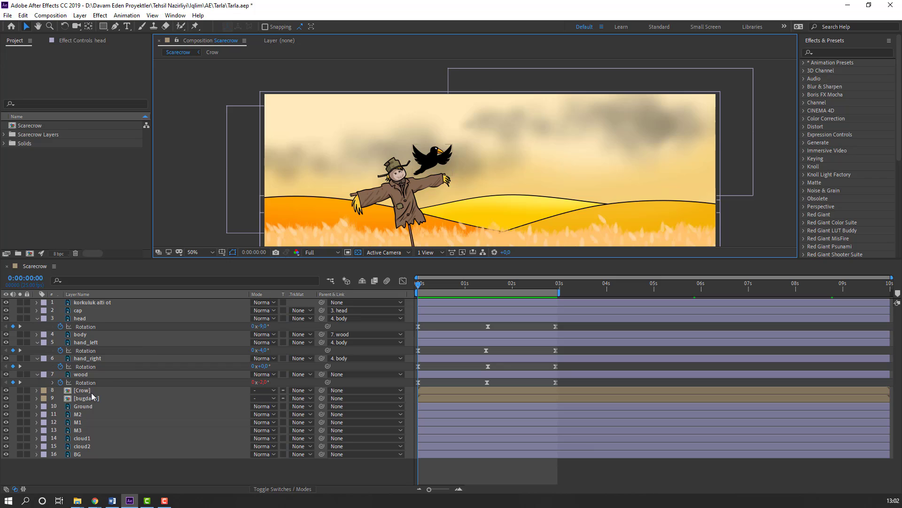
# - Open the Crow precomposition from the Scarecrow composition's layers
pyautogui.click(88, 391)
pyautogui.doubleClick(82, 389)
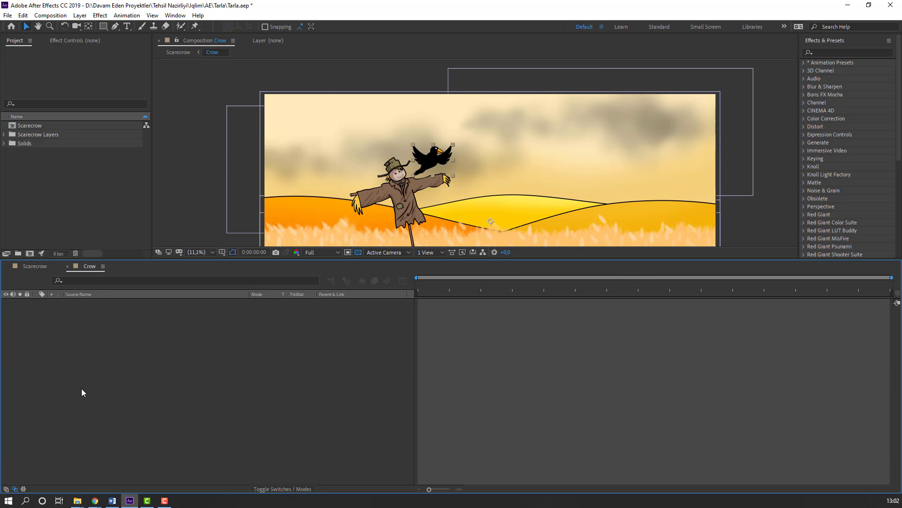
pyautogui.scroll(2, 399, 153)
pyautogui.scroll(6, 340, 163)
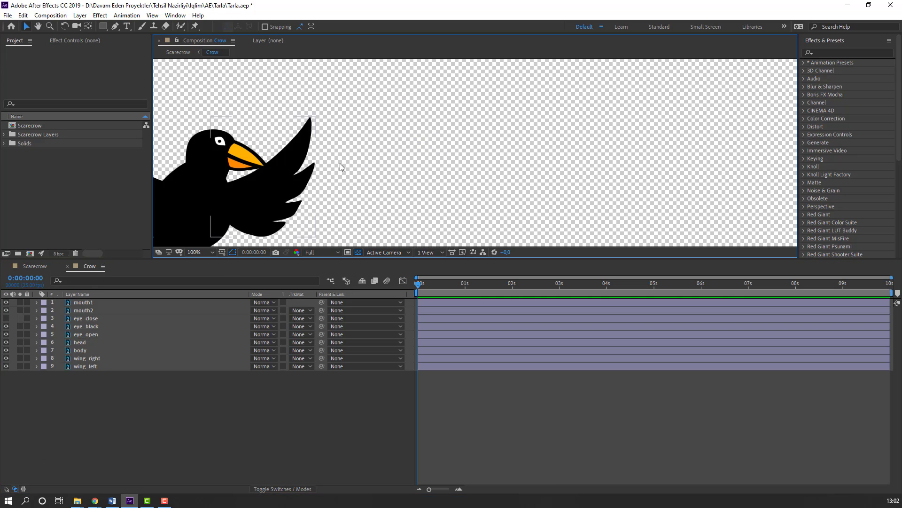
pyautogui.scroll(-1, 340, 163)
pyautogui.press('v')
pyautogui.click(386, 137)
pyautogui.moveTo(387, 137); pyautogui.dragTo(400, 165)
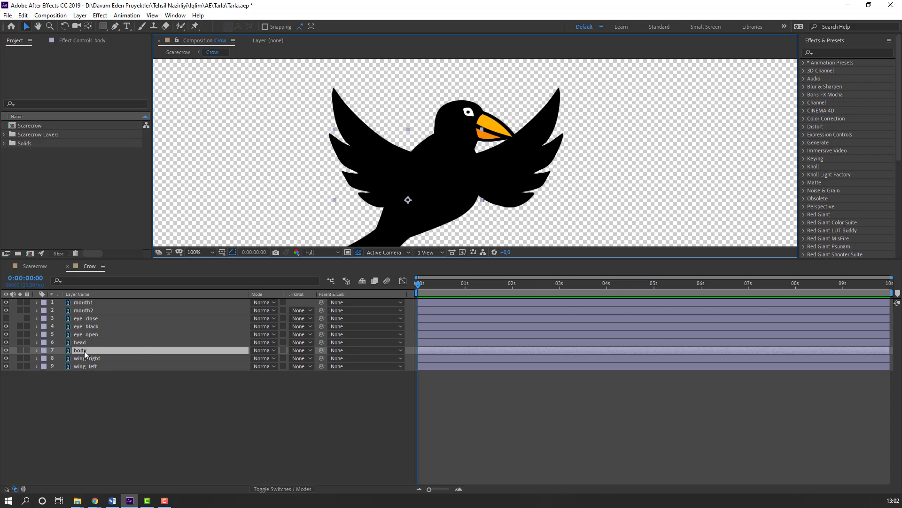
# - Solo the crow's body layer, shift its anchor point slightly toward the belly, and turn the solo off
pyautogui.click(20, 350)
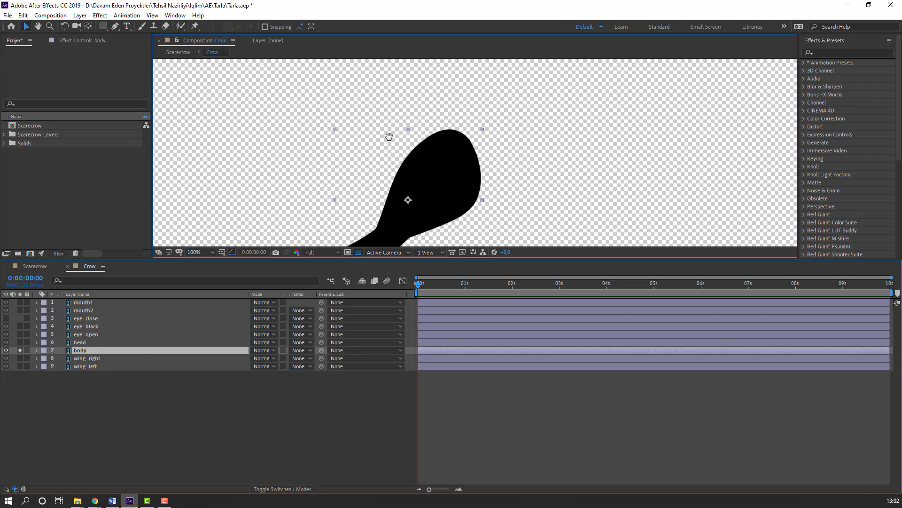
pyautogui.moveTo(389, 135); pyautogui.dragTo(355, 87)
pyautogui.click(88, 27)
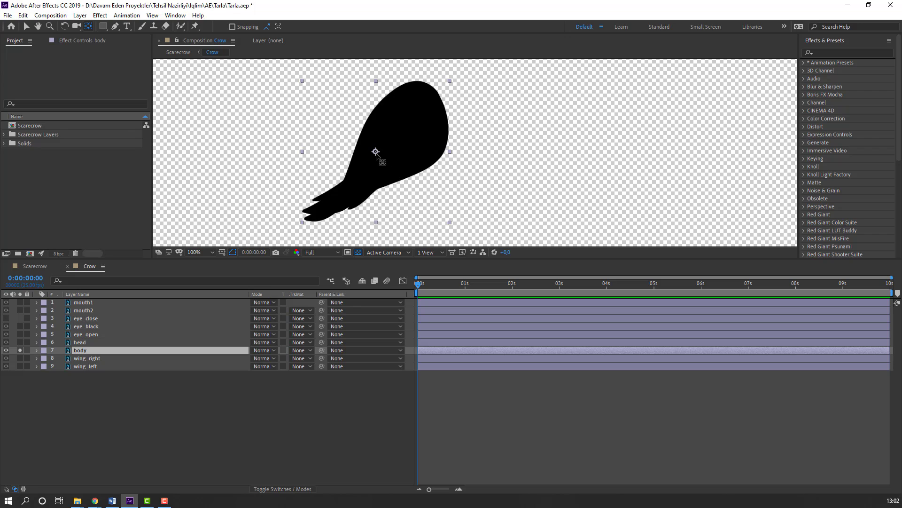
pyautogui.moveTo(376, 152); pyautogui.dragTo(392, 154)
pyautogui.click(27, 26)
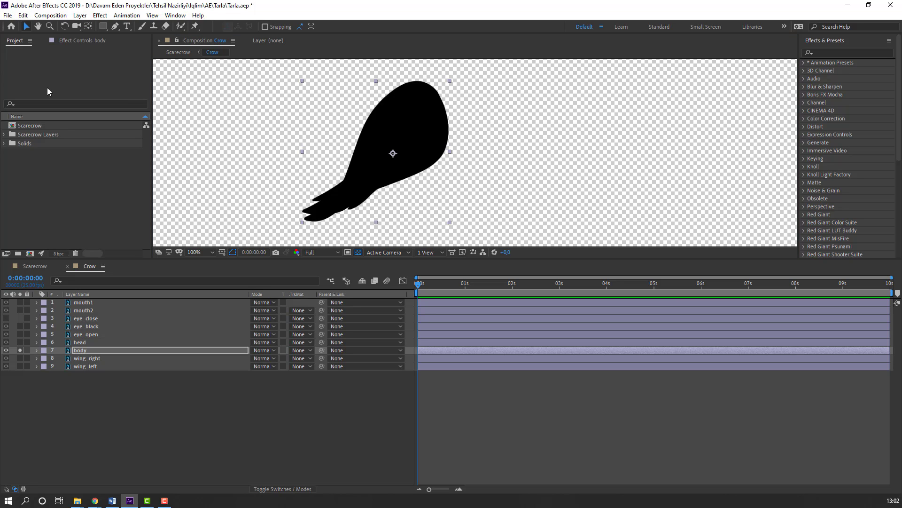
pyautogui.click(20, 350)
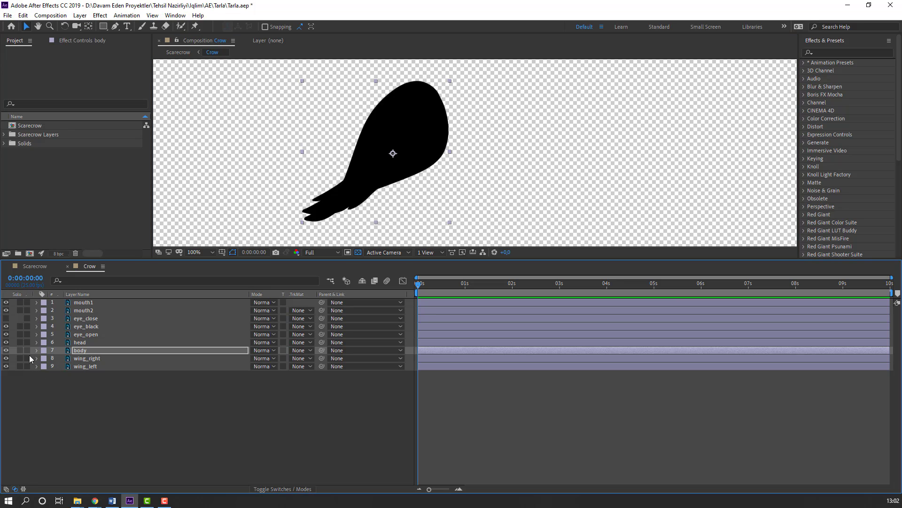
# - Solo the wing_right layer and move its anchor point to the wing's inner end, where it joins the body
pyautogui.click(84, 358)
pyautogui.click(19, 358)
pyautogui.moveTo(453, 152); pyautogui.dragTo(405, 168)
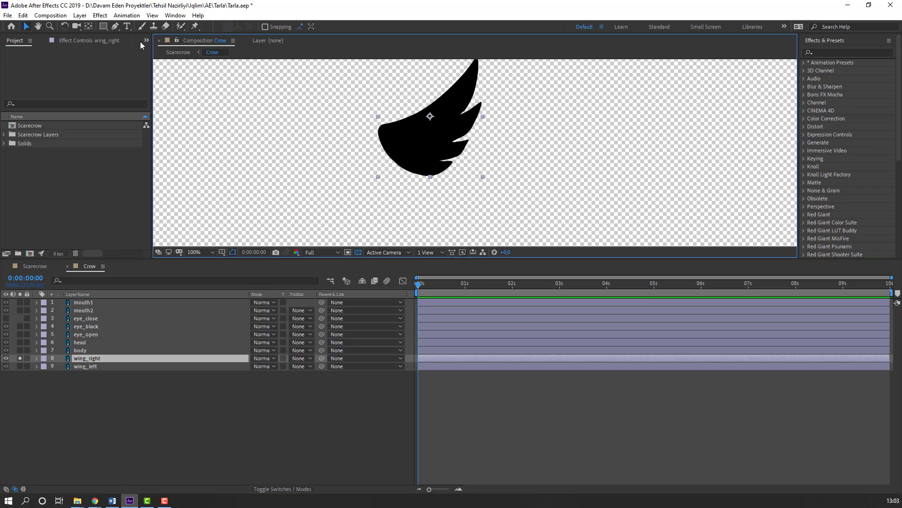
pyautogui.press('y')
pyautogui.moveTo(430, 116); pyautogui.dragTo(384, 132)
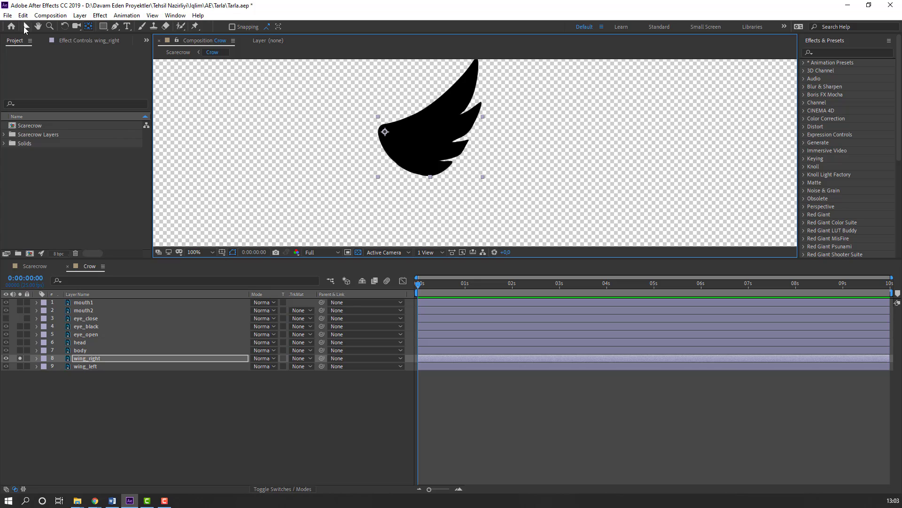
pyautogui.click(25, 27)
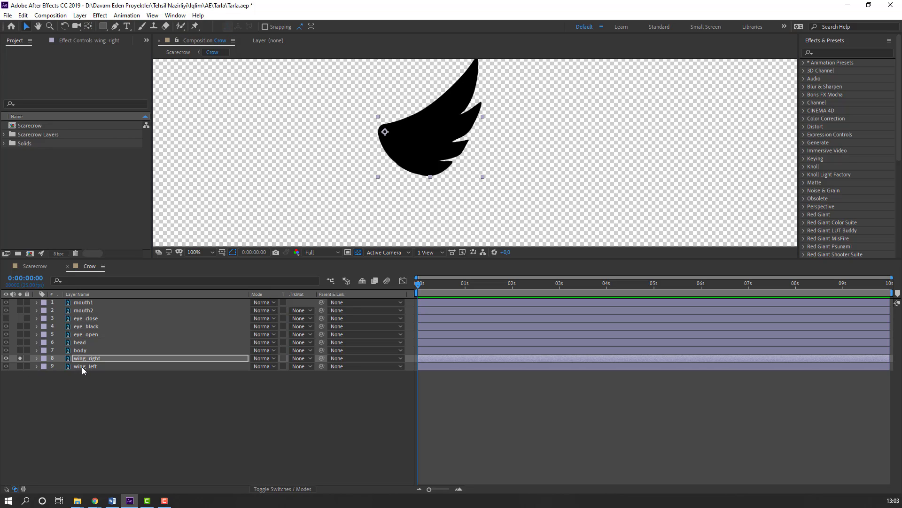
# - Solo the wing_left layer as well and move its anchor point to the wing's inner end beside the body
pyautogui.click(83, 367)
pyautogui.click(19, 366)
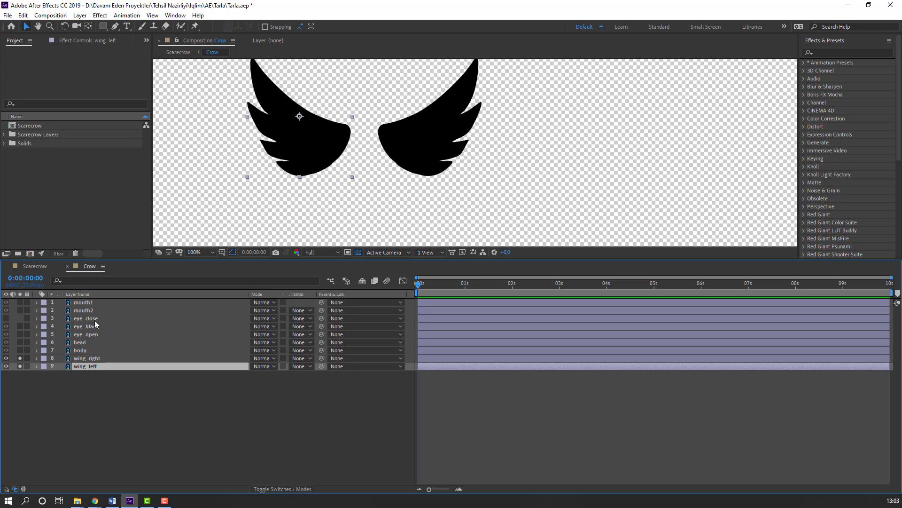
pyautogui.click(88, 29)
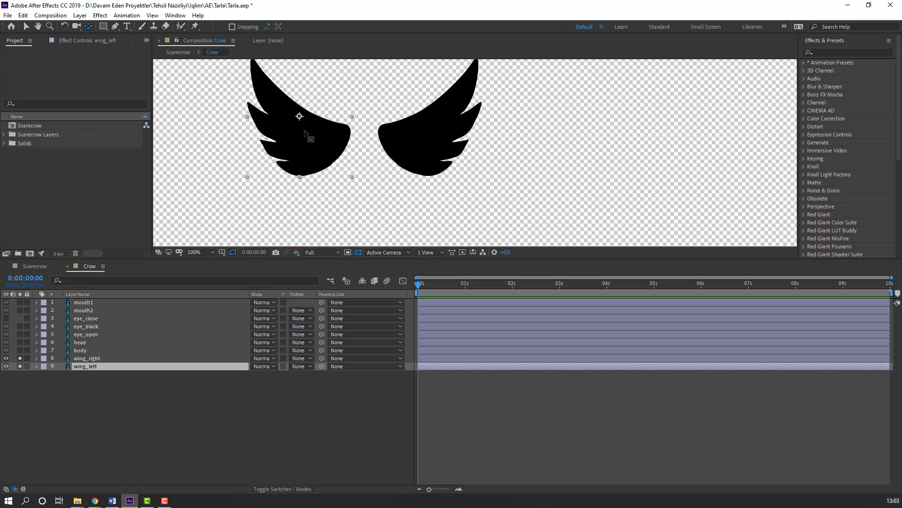
pyautogui.moveTo(304, 120); pyautogui.dragTo(354, 139)
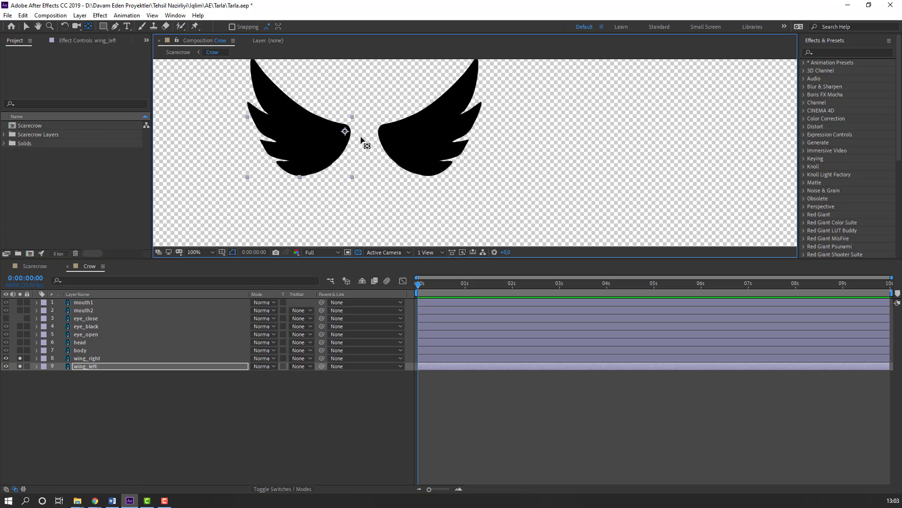
# - Turn off the solo on the wing_right and wing_left layers and deselect everything
pyautogui.click(26, 26)
pyautogui.moveTo(20, 358); pyautogui.dragTo(20, 366)
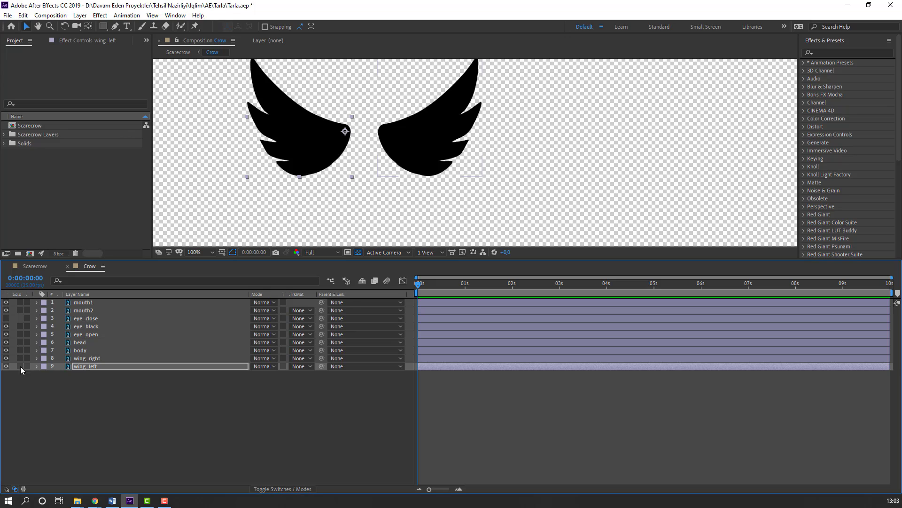
pyautogui.click(64, 393)
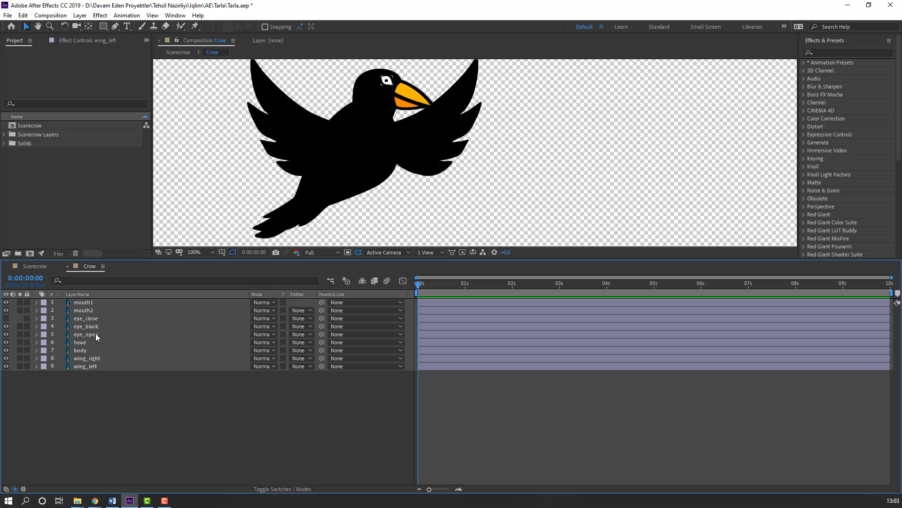
# - Solo the head layer, move its anchor point down to the base of the neck, and turn the solo off
pyautogui.click(81, 345)
pyautogui.click(20, 342)
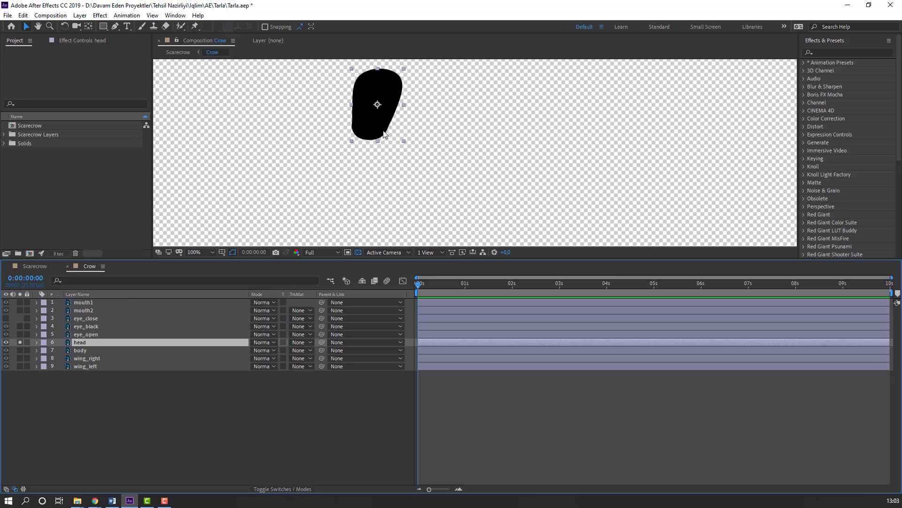
pyautogui.moveTo(313, 119); pyautogui.dragTo(304, 126)
pyautogui.click(19, 342)
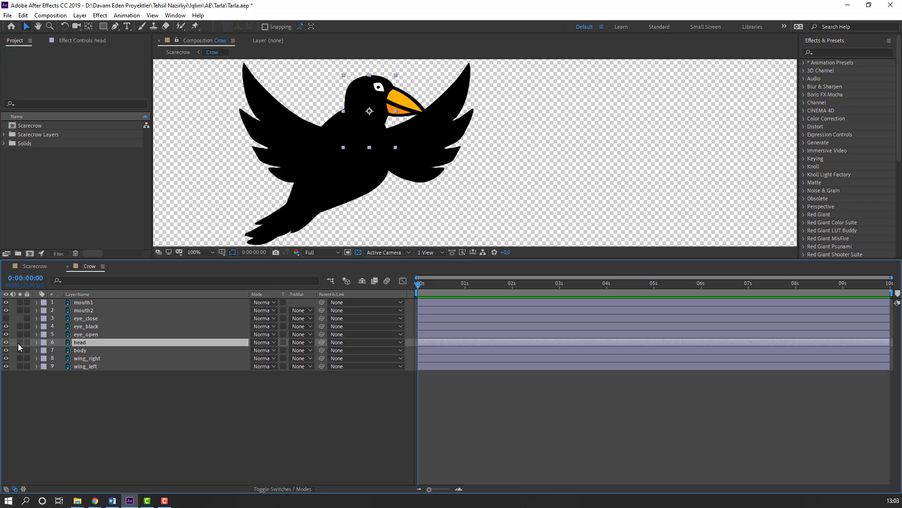
pyautogui.click(20, 342)
pyautogui.click(88, 27)
pyautogui.moveTo(369, 111); pyautogui.dragTo(361, 140)
pyautogui.click(28, 27)
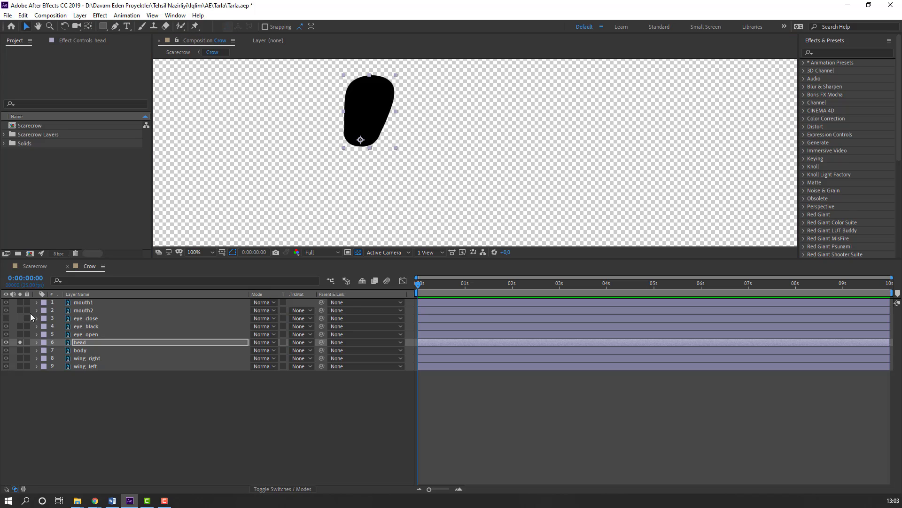
pyautogui.click(20, 342)
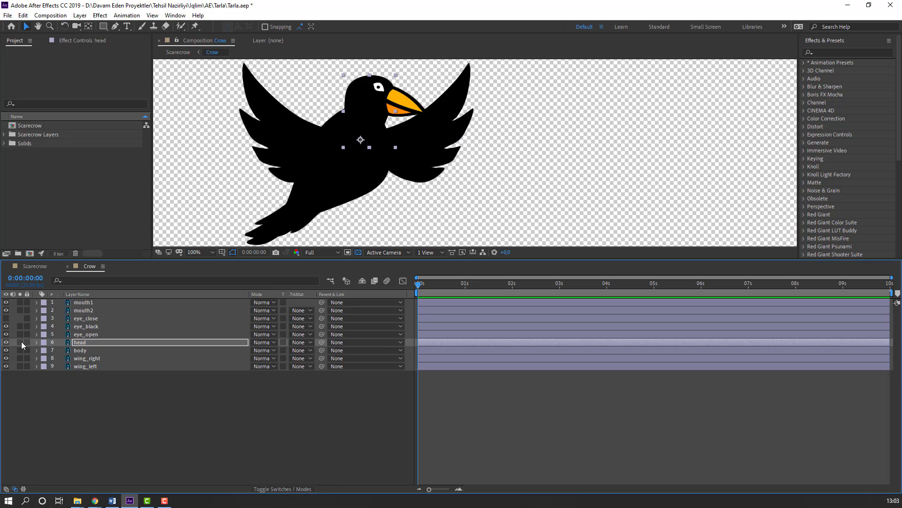
# - Solo the mouth2 layer, move its anchor point to the lower beak's inner edge at the head, and turn the solo off
pyautogui.click(78, 312)
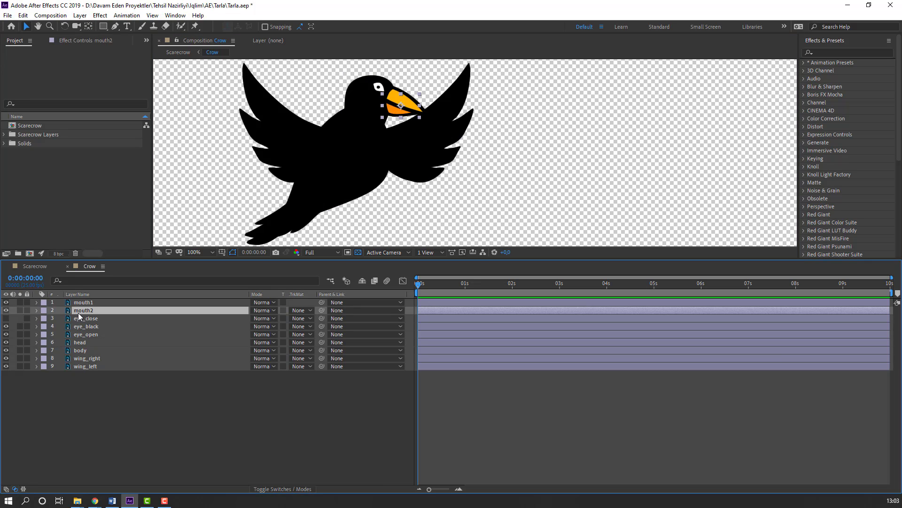
pyautogui.click(20, 310)
pyautogui.scroll(2, 392, 96)
pyautogui.moveTo(392, 97); pyautogui.dragTo(363, 131)
pyautogui.press('v')
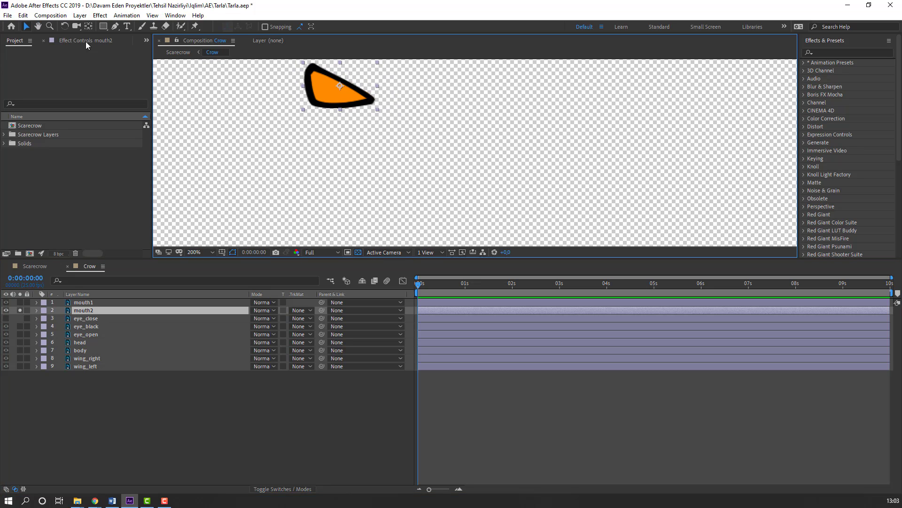
pyautogui.click(88, 26)
pyautogui.moveTo(340, 87); pyautogui.dragTo(308, 87)
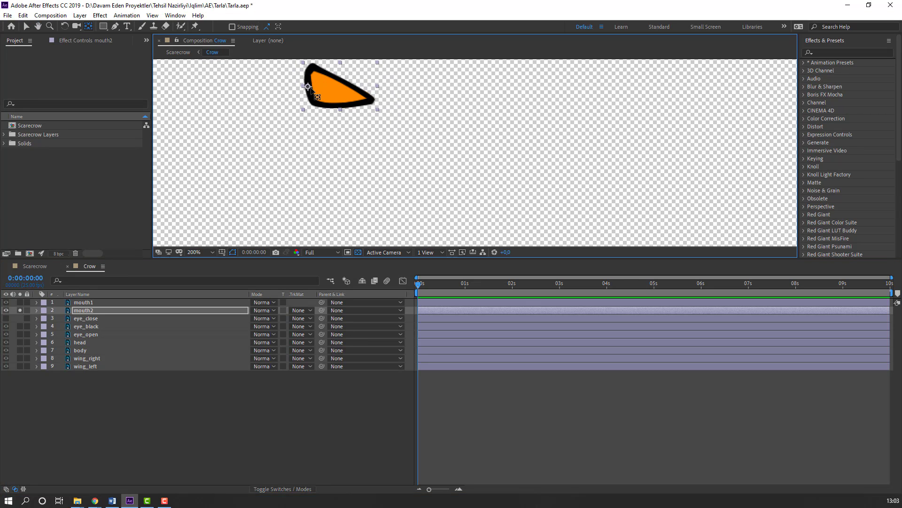
pyautogui.press('v')
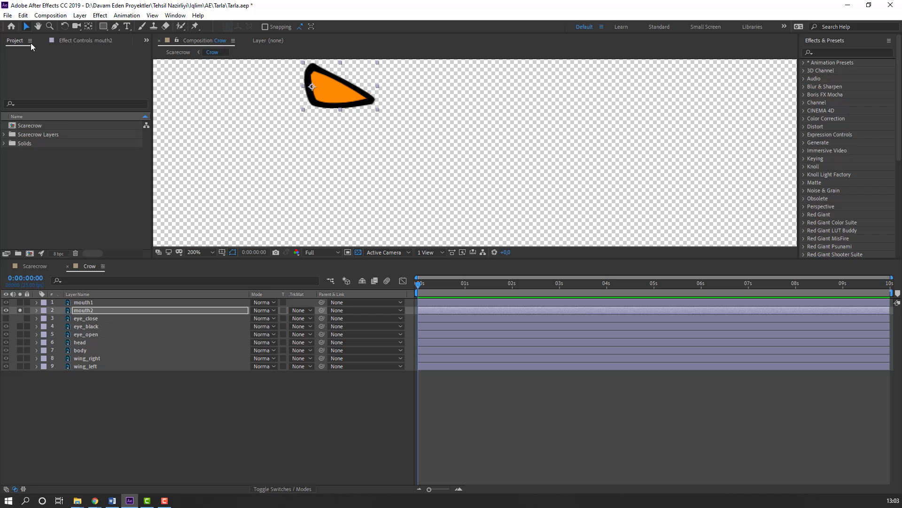
pyautogui.click(19, 309)
# - Solo the mouth1 layer, move its anchor point to the upper beak's inner end near the head, and turn the solo off
pyautogui.click(20, 303)
pyautogui.click(83, 302)
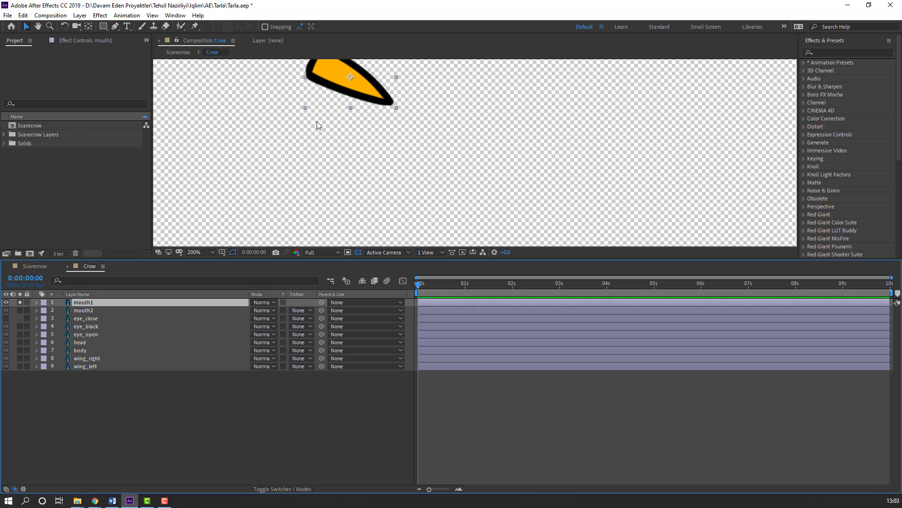
pyautogui.click(88, 26)
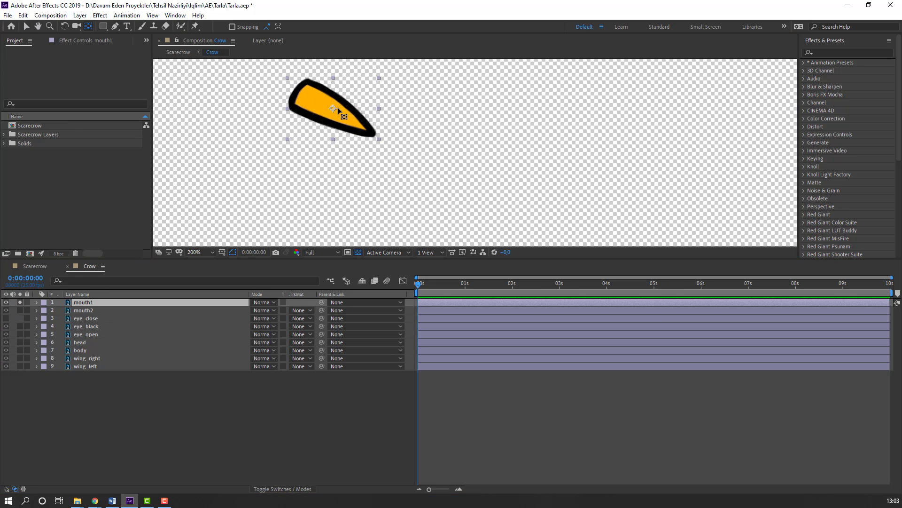
pyautogui.moveTo(337, 109); pyautogui.dragTo(306, 92)
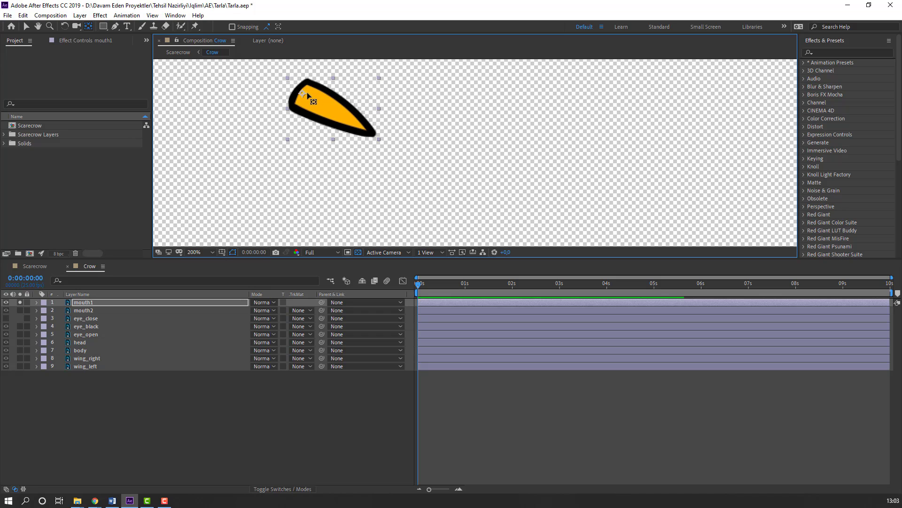
pyautogui.click(27, 26)
pyautogui.click(20, 302)
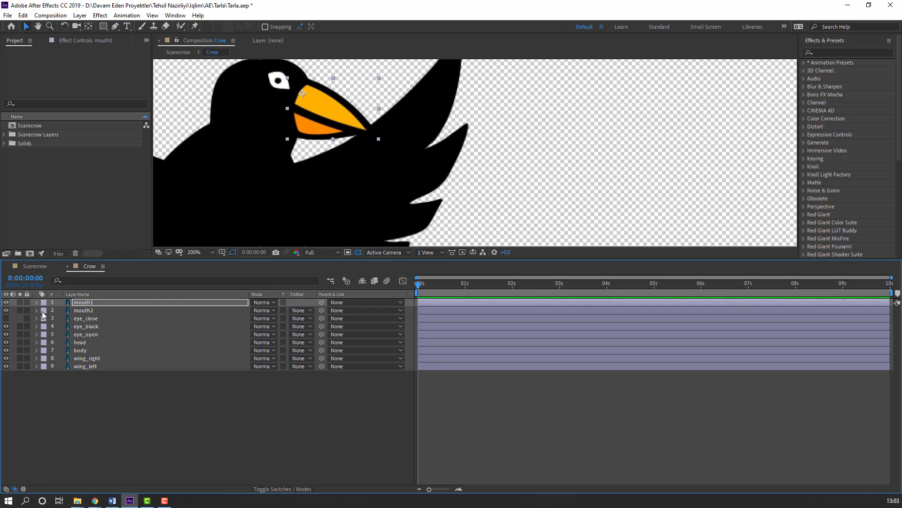
# - Parent the mouth1, mouth2, eye_close, eye_black and eye_open layers to the head layer
pyautogui.keyDown('shift'); pyautogui.click(88, 311); pyautogui.keyUp('shift')
pyautogui.keyDown('shift'); pyautogui.click(91, 319); pyautogui.keyUp('shift')
pyautogui.keyDown('shift'); pyautogui.click(97, 327); pyautogui.keyUp('shift')
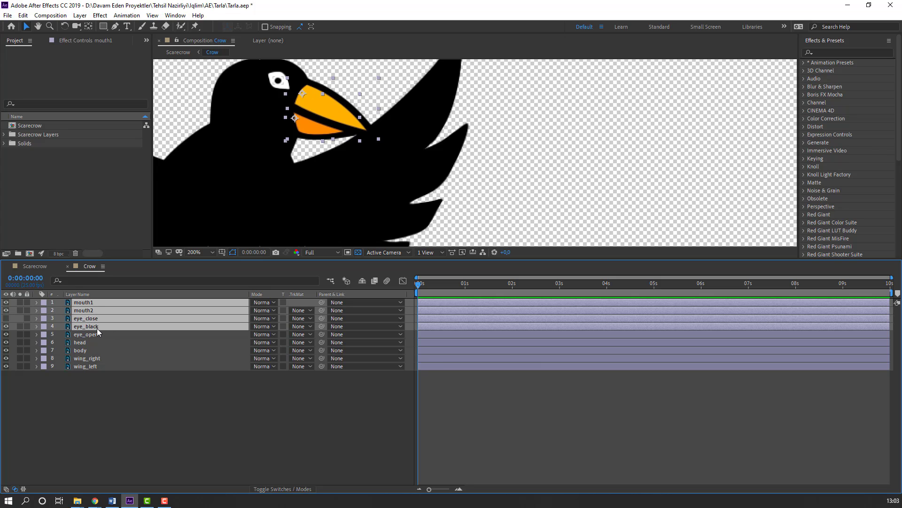
pyautogui.keyDown('shift'); pyautogui.click(92, 334); pyautogui.keyUp('shift')
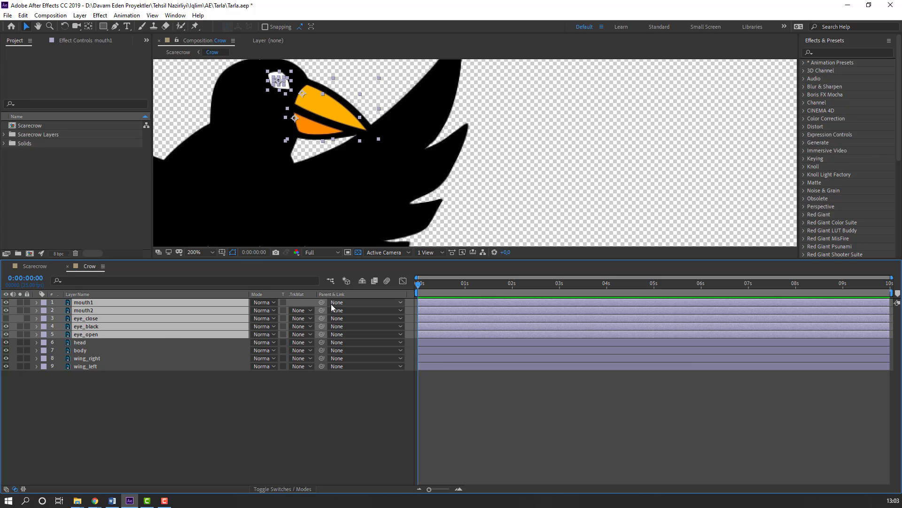
pyautogui.moveTo(323, 302); pyautogui.dragTo(91, 343)
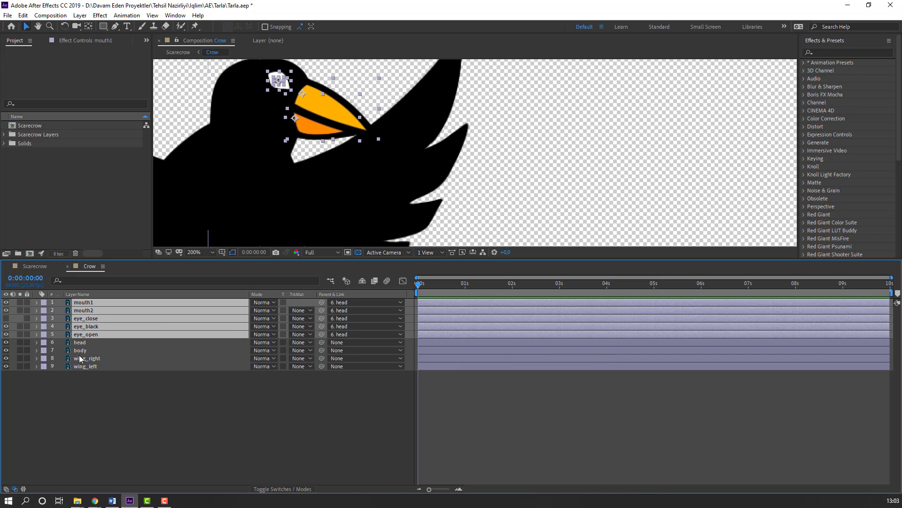
# - Parent the head, wing_right and wing_left layers to the body layer
pyautogui.click(87, 343)
pyautogui.moveTo(322, 342); pyautogui.dragTo(90, 353)
pyautogui.moveTo(82, 390); pyautogui.dragTo(97, 359)
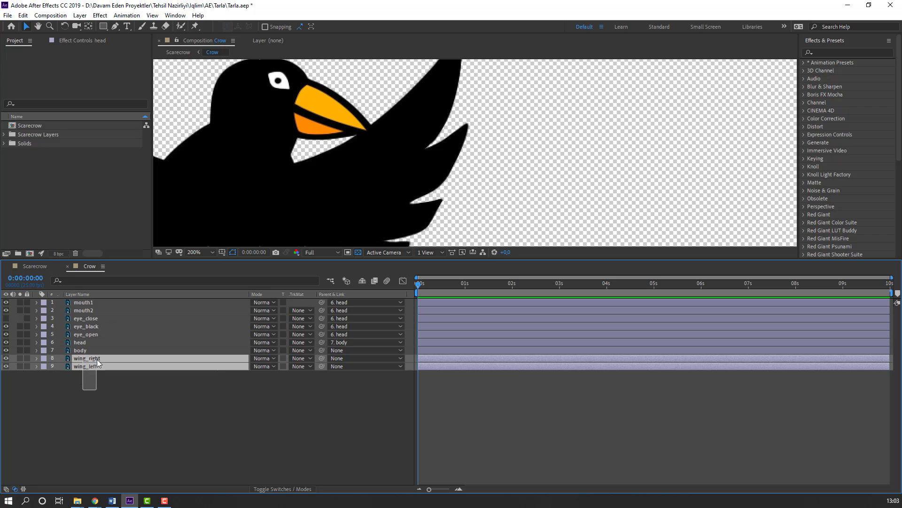
pyautogui.moveTo(324, 357); pyautogui.dragTo(87, 351)
pyautogui.scroll(-2, 368, 172)
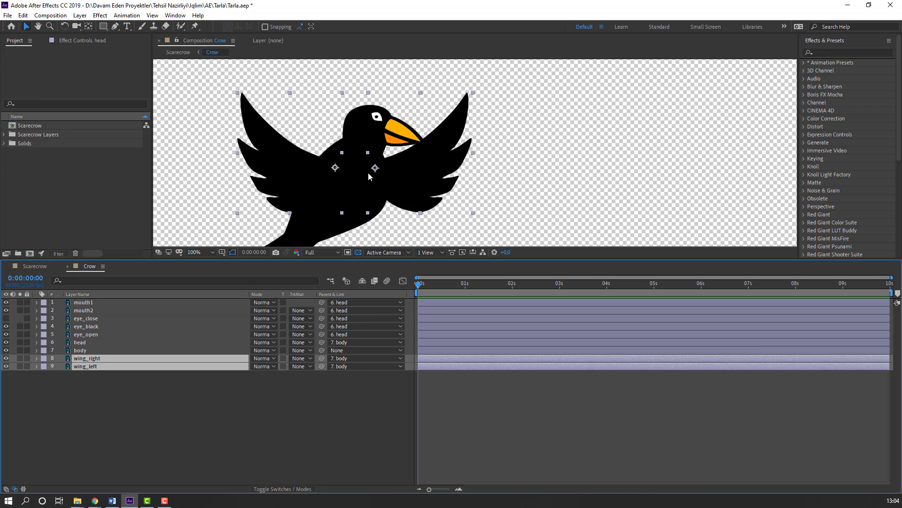
pyautogui.click(595, 176)
pyautogui.moveTo(372, 198); pyautogui.dragTo(378, 194)
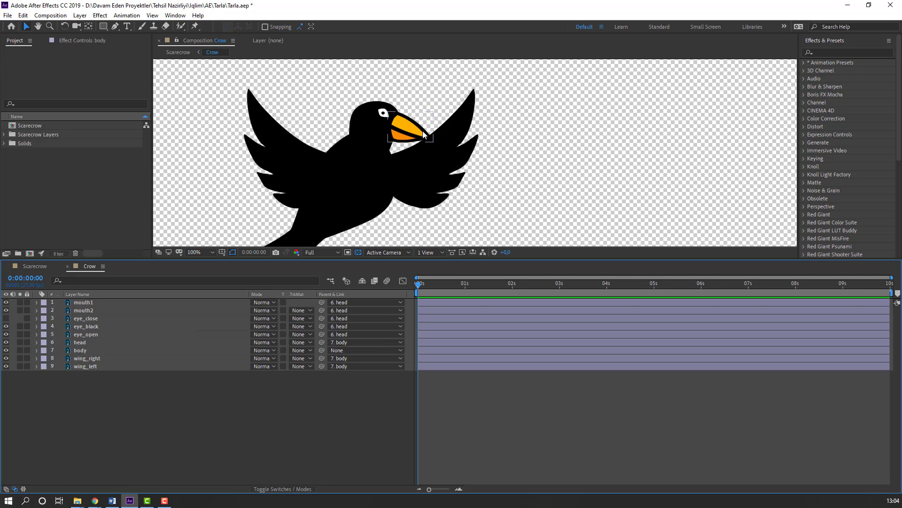
# - Open the beak by rotating mouth1 to -15° and mouth2 to 11°, and set starting Rotation keyframes for both at 0:00:00:00
pyautogui.click(89, 304)
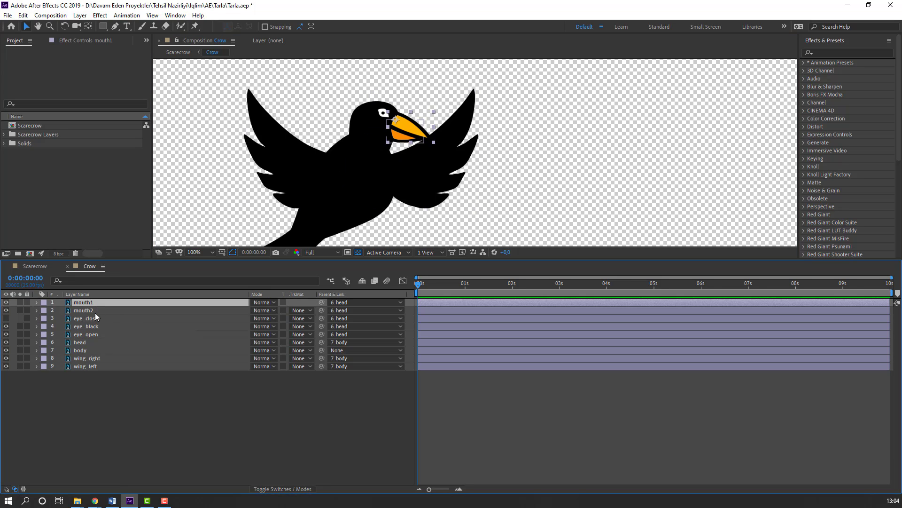
pyautogui.keyDown('ctrl'); pyautogui.click(85, 310); pyautogui.keyUp('ctrl')
pyautogui.press('r')
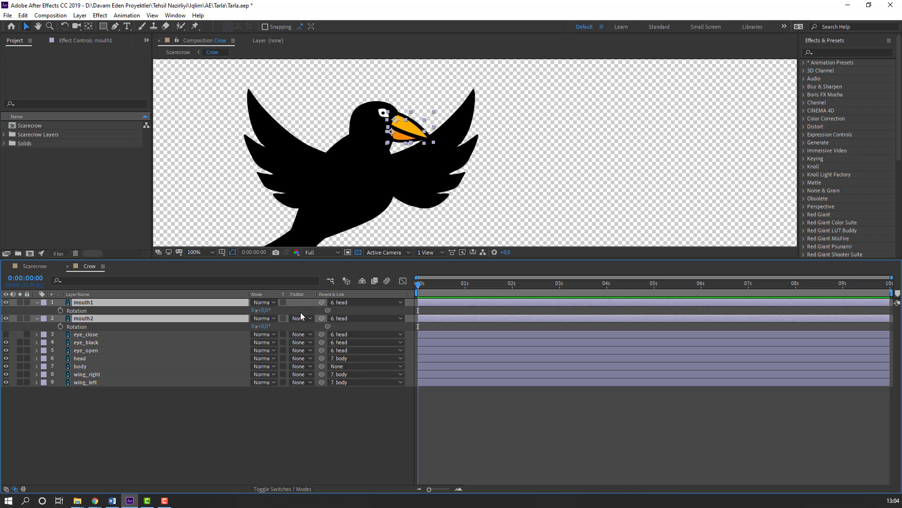
pyautogui.click(278, 314)
pyautogui.moveTo(265, 310); pyautogui.dragTo(271, 325)
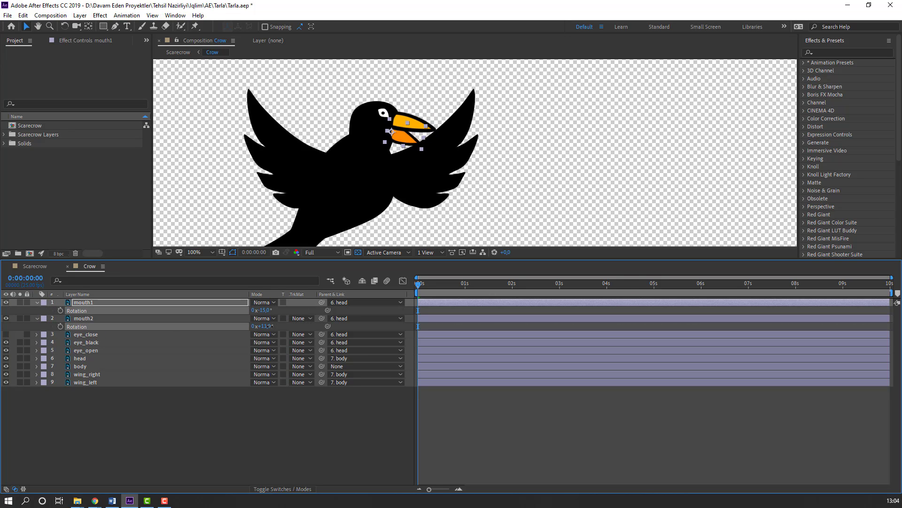
pyautogui.click(86, 318)
pyautogui.click(60, 310)
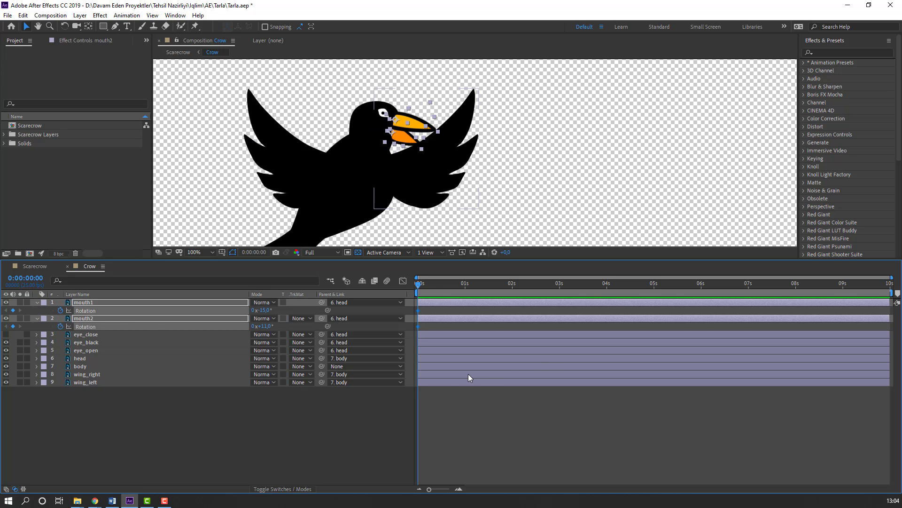
# - At 0:00:00:10, close the beak by setting Rotation to -3° on mouth1 and 6° on mouth2
pyautogui.hotkey('shift', 'pagedown')
pyautogui.click(318, 430)
pyautogui.moveTo(264, 310)
pyautogui.mouseDown()
pyautogui.moveTo(272, 311)
pyautogui.moveTo(261, 325)
pyautogui.mouseUp()
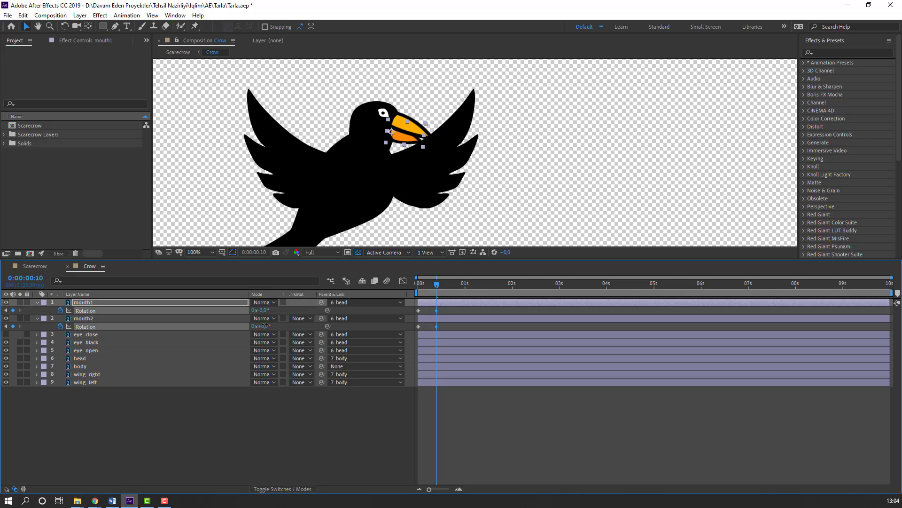
# - Apply Easy Ease to all mouth1 and mouth2 Rotation keyframes and shift them five frames later
pyautogui.moveTo(459, 309); pyautogui.dragTo(408, 340)
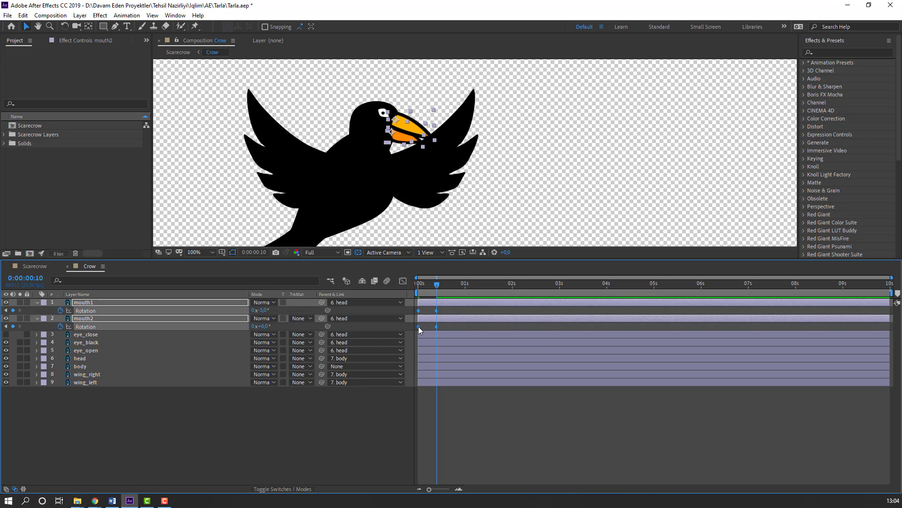
pyautogui.rightClick(418, 326)
pyautogui.moveTo(474, 443)
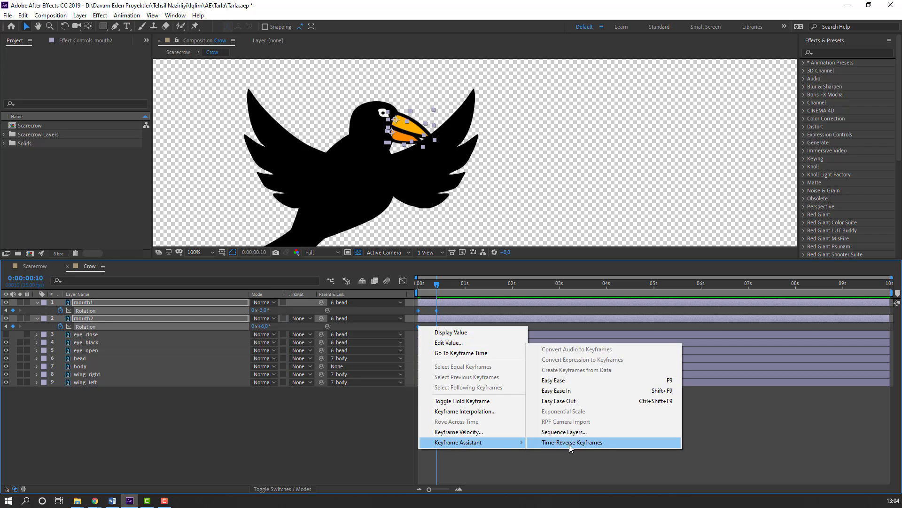
pyautogui.click(564, 381)
pyautogui.hotkey('alt', 'Right')
pyautogui.hotkey('alt', 'Right')
pyautogui.hotkey('alt', 'Right')
pyautogui.hotkey('alt', 'Right')
pyautogui.hotkey('alt', 'Right')
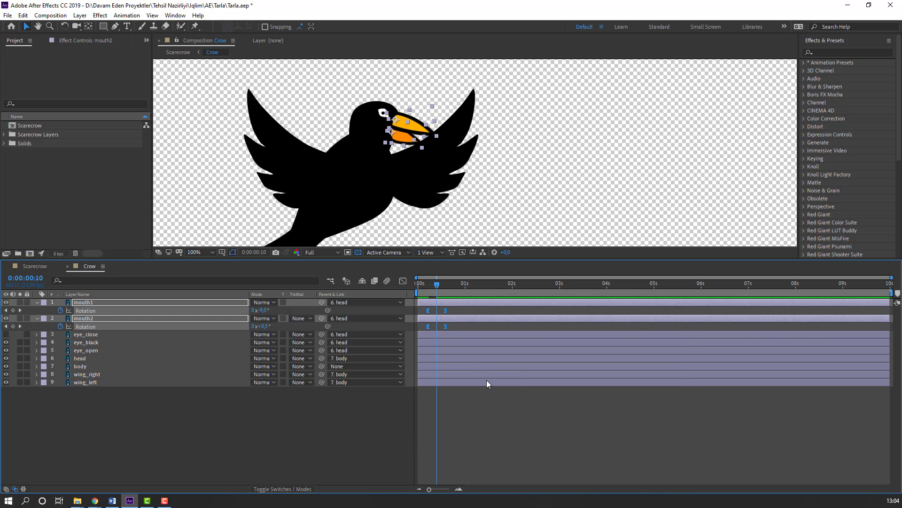
# - Add holding Rotation keyframes at 0:00:01:17 on both mouth1 and mouth2
pyautogui.press('space')
pyautogui.moveTo(463, 283); pyautogui.dragTo(498, 284)
pyautogui.click(59, 433)
pyautogui.click(13, 310)
pyautogui.click(13, 327)
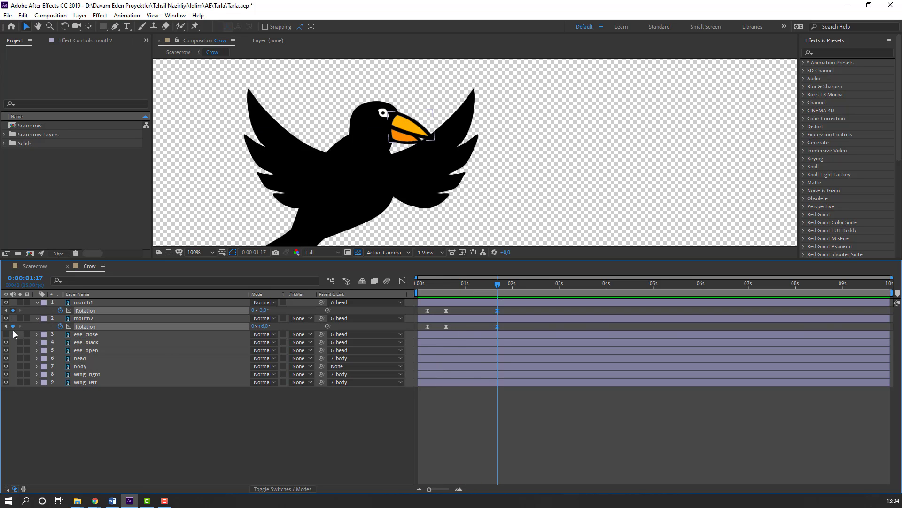
# - At 0:00:02:00, open the beak again by setting Rotation to -17° on mouth1 and 12° on mouth2
pyautogui.moveTo(497, 285); pyautogui.dragTo(512, 284)
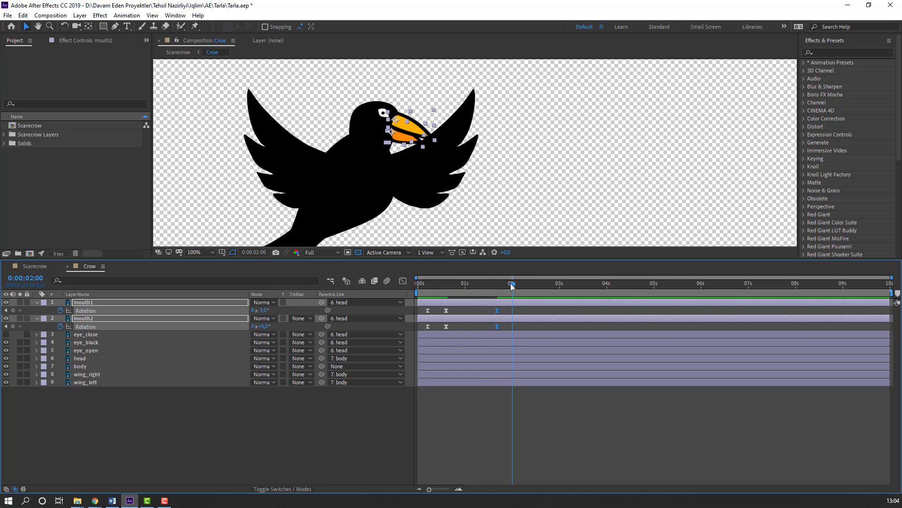
pyautogui.press('F2')
pyautogui.moveTo(261, 310); pyautogui.dragTo(269, 327)
# - Copy the 0:00:01:17 Rotation keyframes of mouth1 and mouth2 to 0:00:02:09 on their own layers
pyautogui.moveTo(513, 284); pyautogui.dragTo(530, 286)
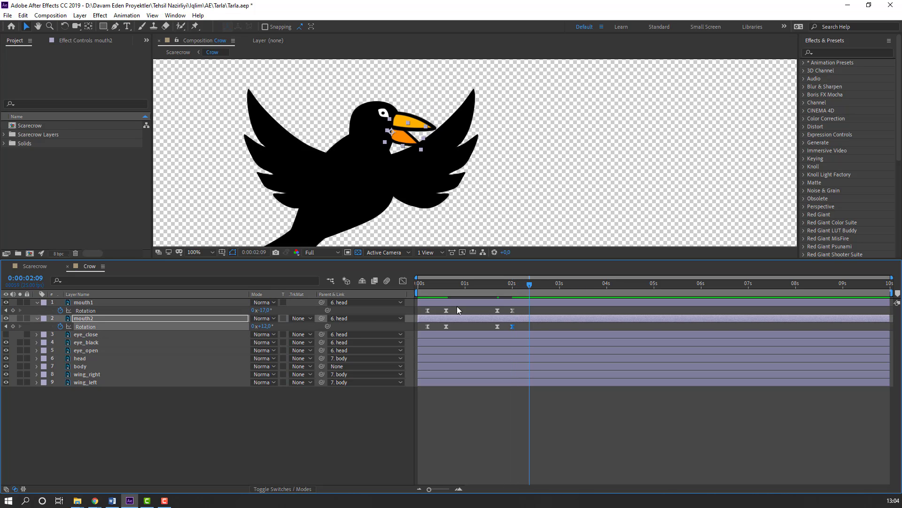
pyautogui.click(497, 310)
pyautogui.hotkey('ctrl', 'v')
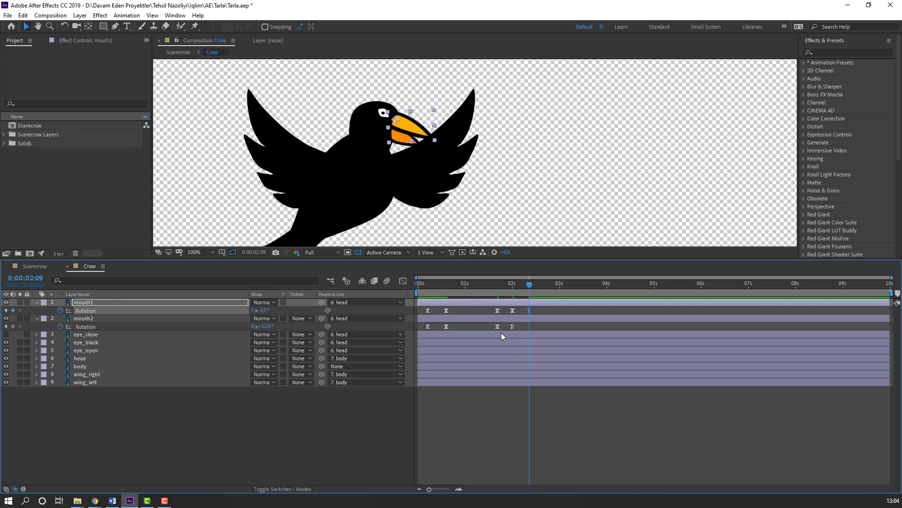
pyautogui.click(498, 327)
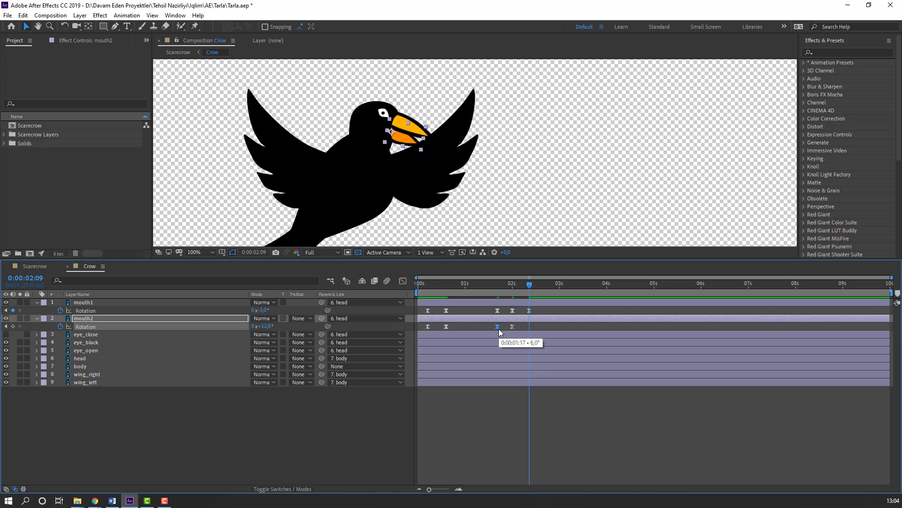
pyautogui.hotkey('ctrl', 'v')
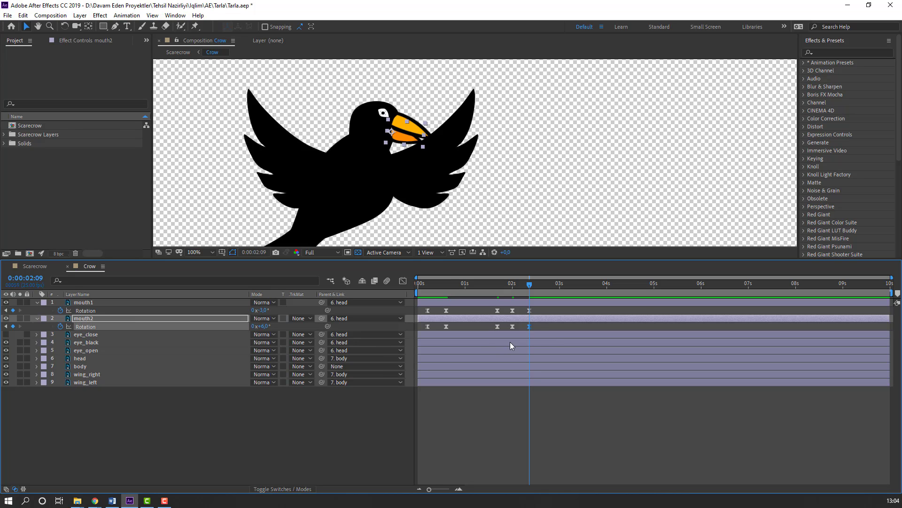
# - Copy the last three Rotation keyframes of mouth1 and mouth2 to 0:00:04:03 on their own layers
pyautogui.moveTo(583, 286); pyautogui.dragTo(613, 284)
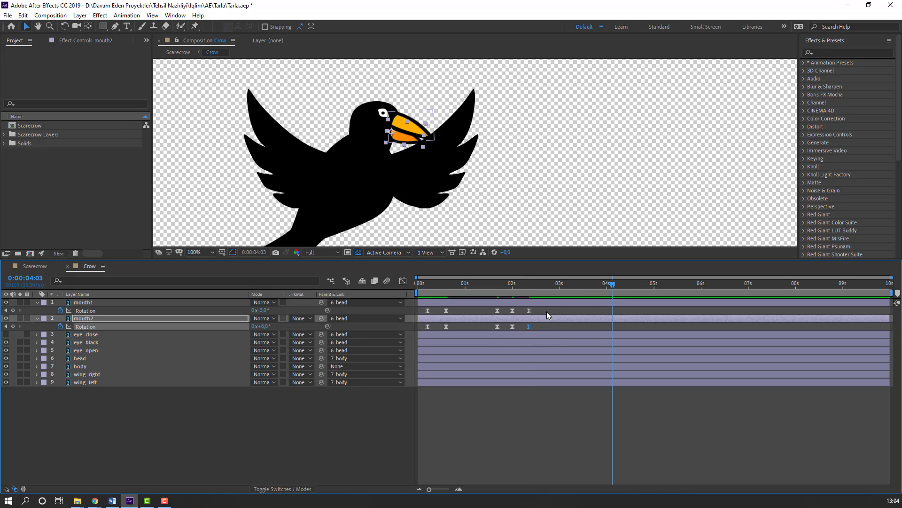
pyautogui.moveTo(550, 310); pyautogui.dragTo(485, 316)
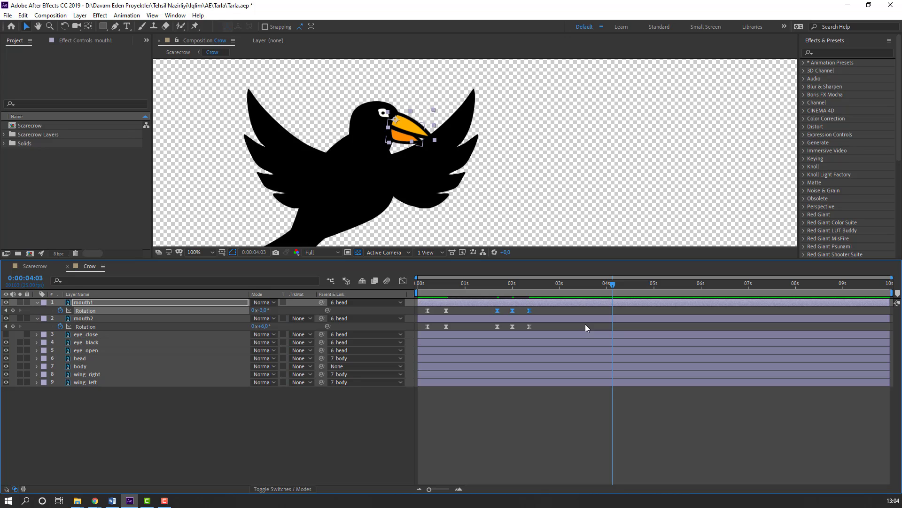
pyautogui.click(12, 312)
pyautogui.moveTo(532, 279); pyautogui.dragTo(614, 284)
pyautogui.click(12, 326)
pyautogui.click(98, 319)
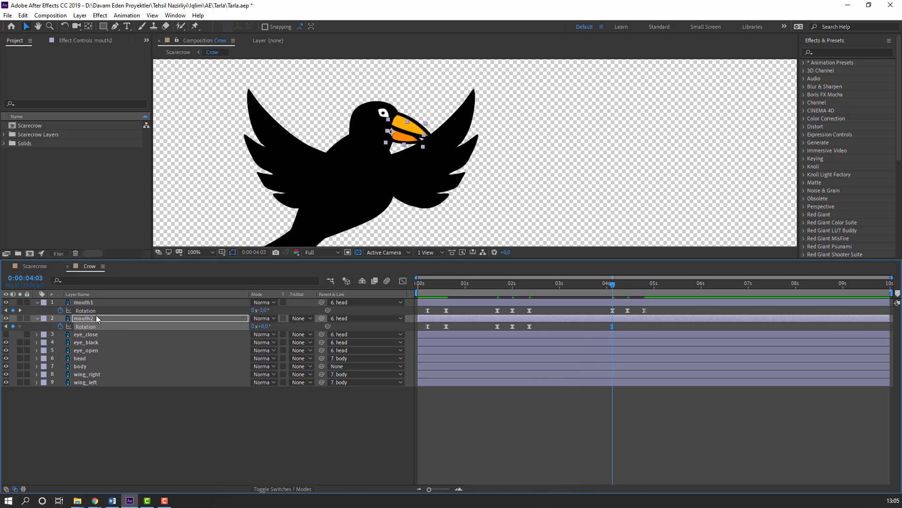
pyautogui.moveTo(590, 326); pyautogui.dragTo(492, 334)
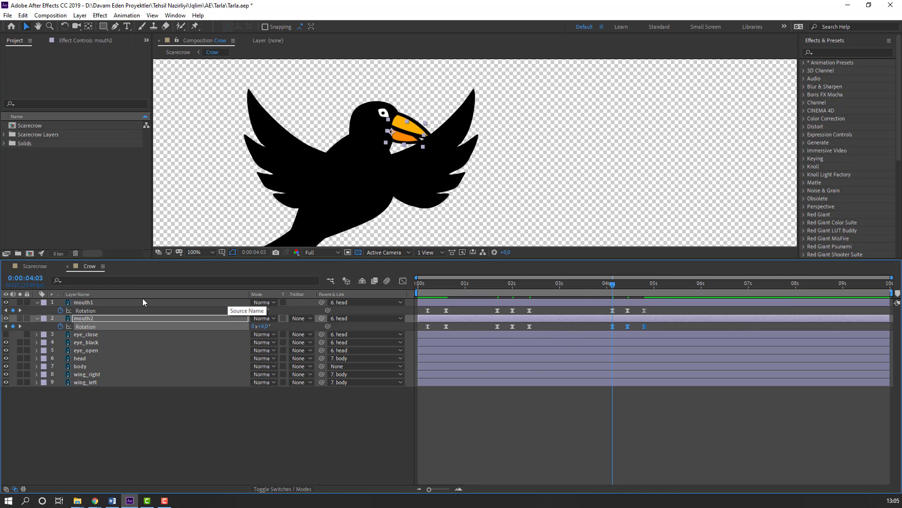
# - In the Scarecrow composition, keyframe the Crow's Position at 0:00:00:00, about 975, 494 at 0:00:00:10, and about 985, 524 at 0:00:00:20
pyautogui.click(40, 270)
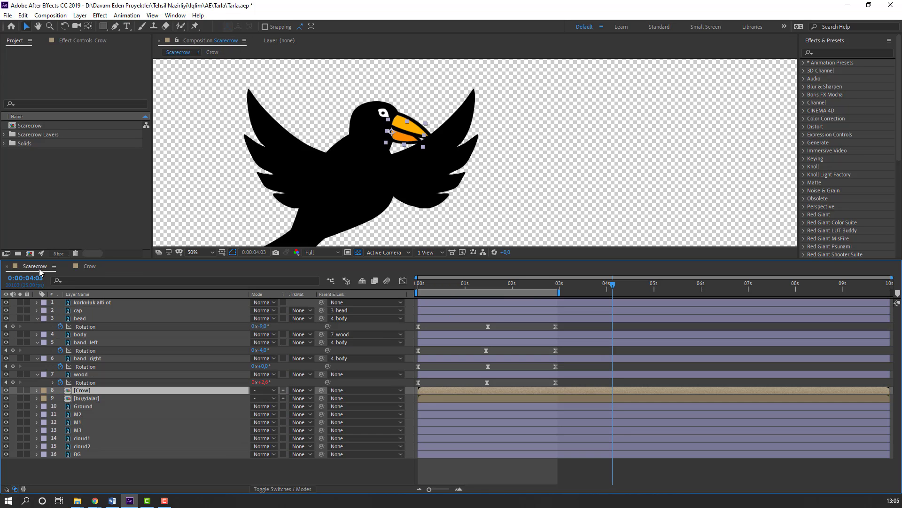
pyautogui.press('space')
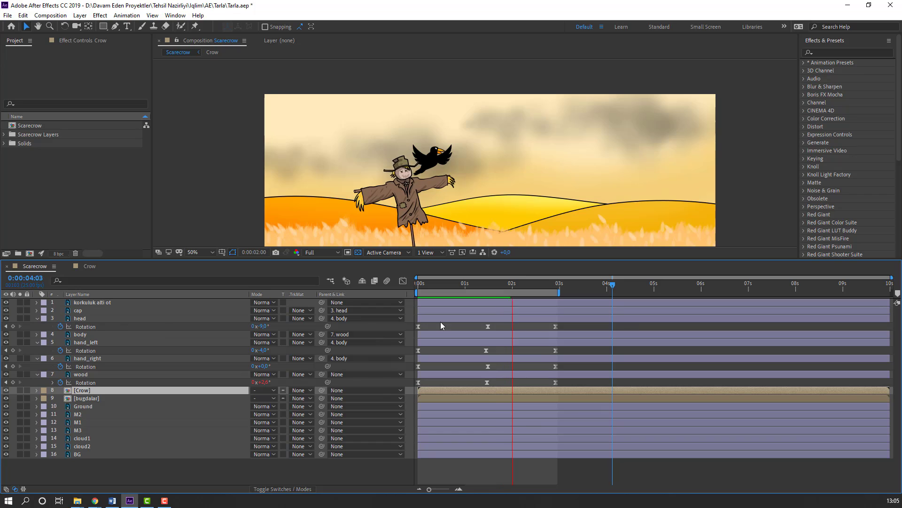
pyautogui.click(512, 284)
pyautogui.press('space')
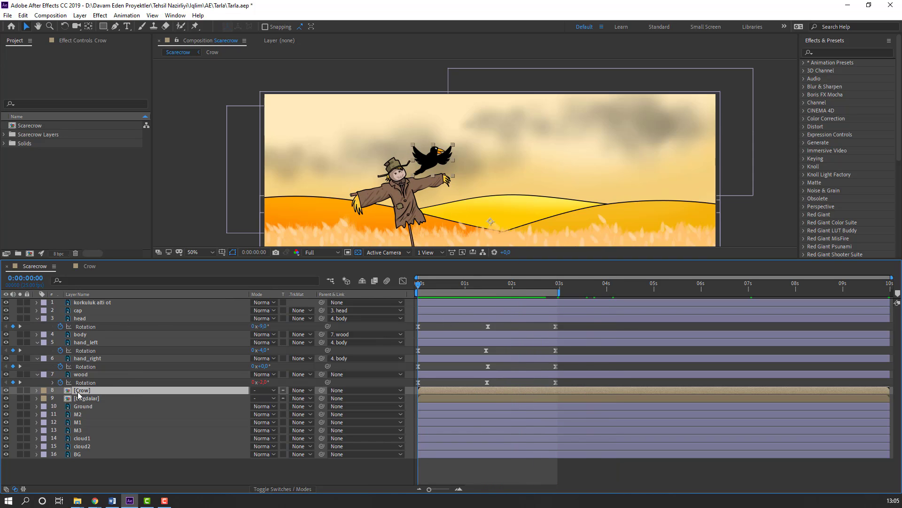
pyautogui.press('p')
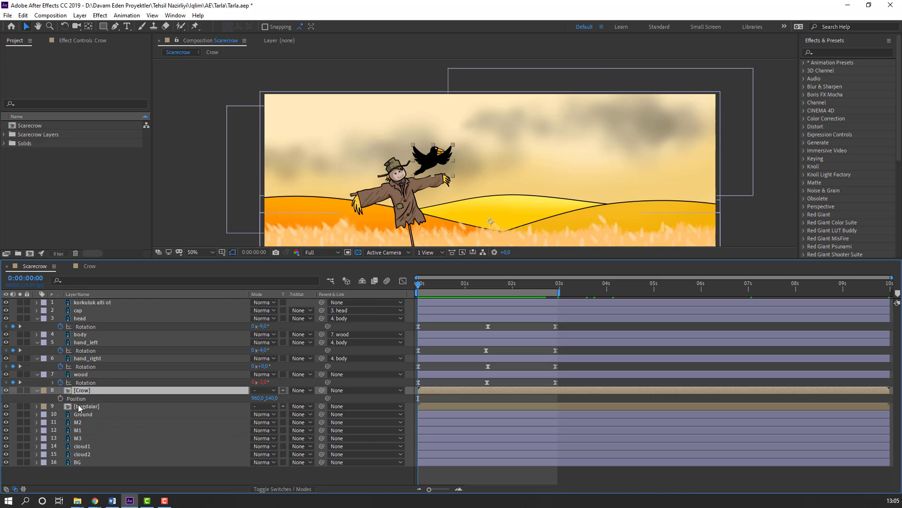
pyautogui.click(60, 398)
pyautogui.press('.')
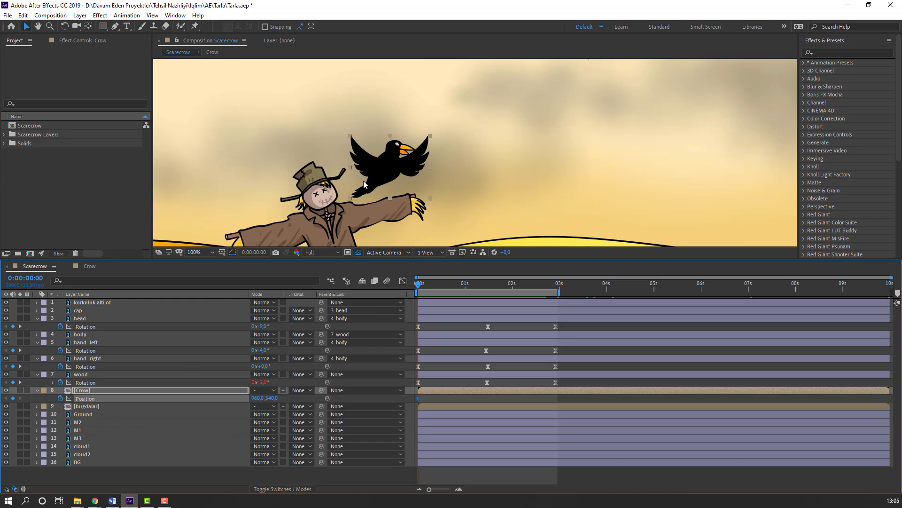
pyautogui.press('space')
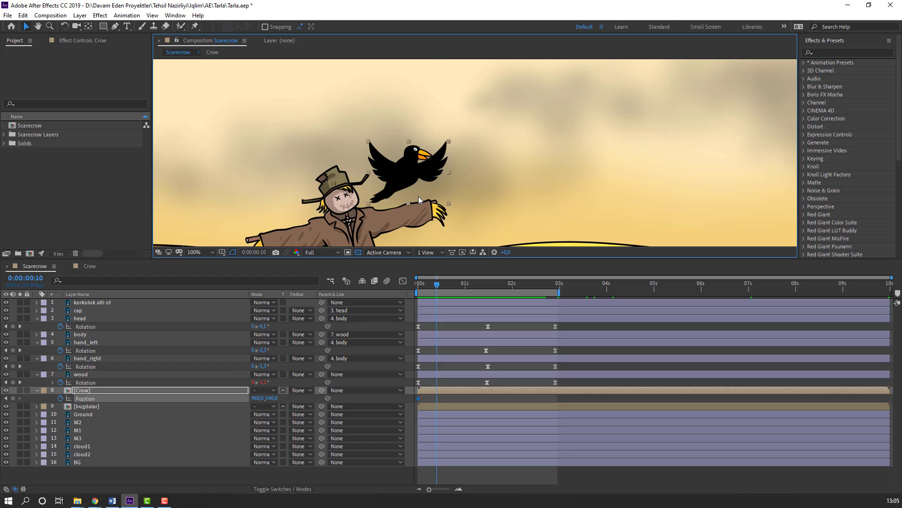
pyautogui.moveTo(408, 181); pyautogui.dragTo(414, 160)
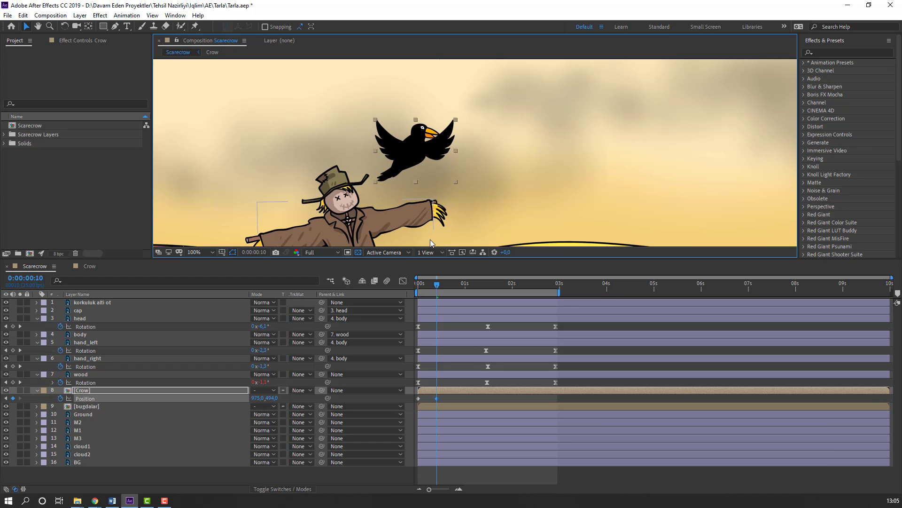
pyautogui.hotkey('shift', 'pagedown')
pyautogui.moveTo(414, 160)
pyautogui.mouseDown()
pyautogui.moveTo(416, 170)
pyautogui.moveTo(460, 172)
pyautogui.moveTo(405, 165)
pyautogui.mouseUp()
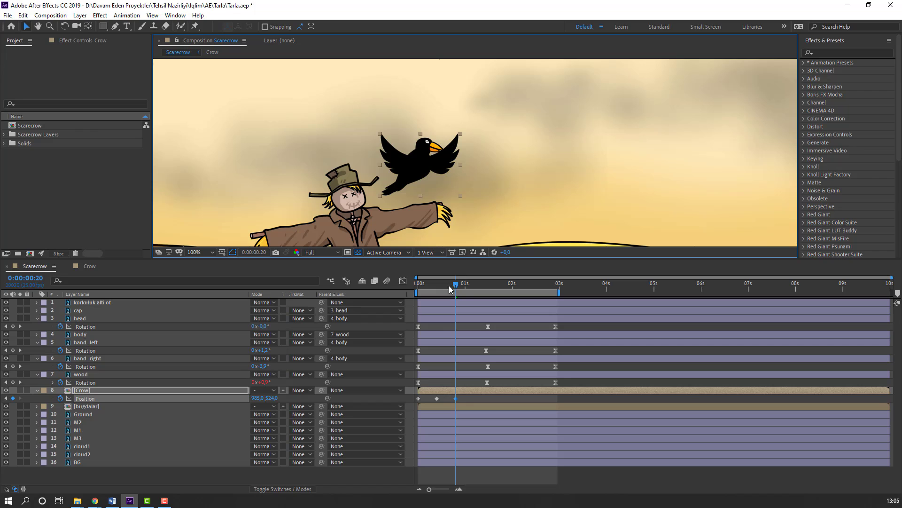
# - Apply Easy Ease to the Crow layer's three Position keyframes and preview the movement
pyautogui.press('space')
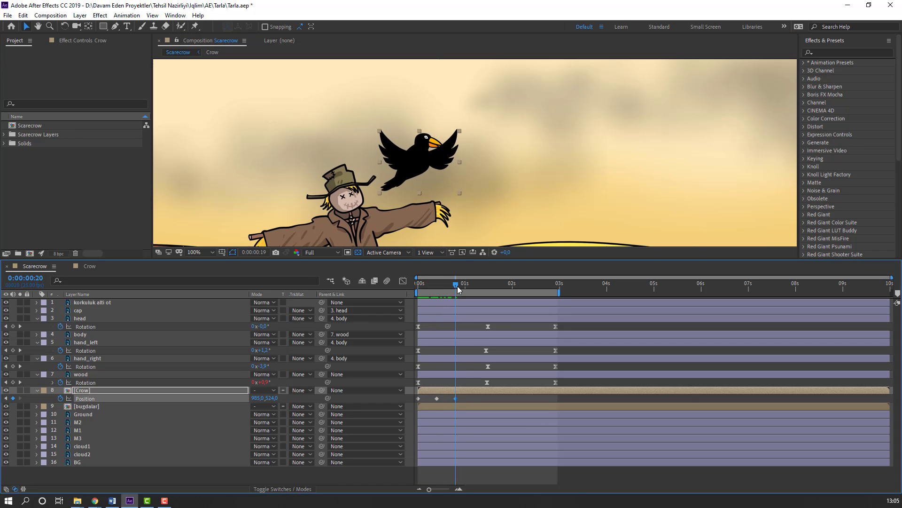
pyautogui.moveTo(459, 288)
pyautogui.mouseDown()
pyautogui.moveTo(468, 284)
pyautogui.moveTo(417, 285)
pyautogui.moveTo(441, 284)
pyautogui.mouseUp()
pyautogui.press('space')
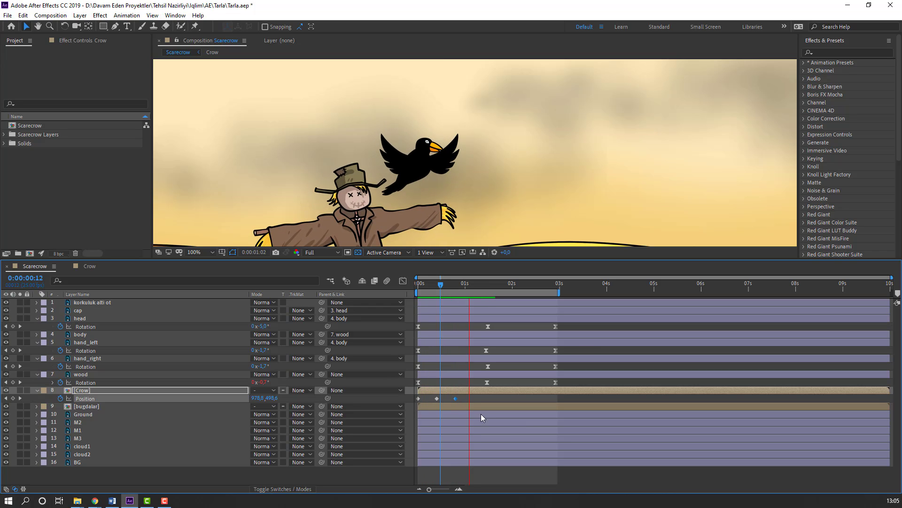
pyautogui.moveTo(467, 399); pyautogui.dragTo(412, 414)
pyautogui.rightClick(419, 399)
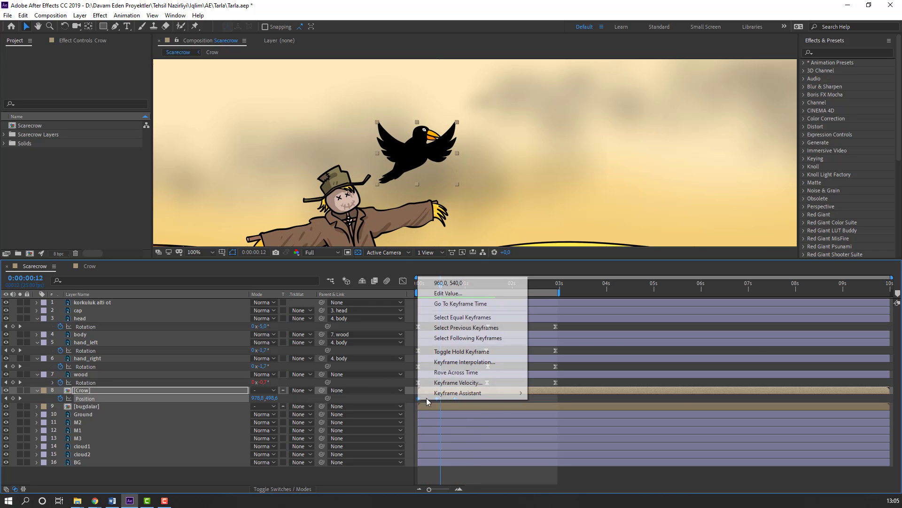
pyautogui.moveTo(505, 397)
pyautogui.click(541, 420)
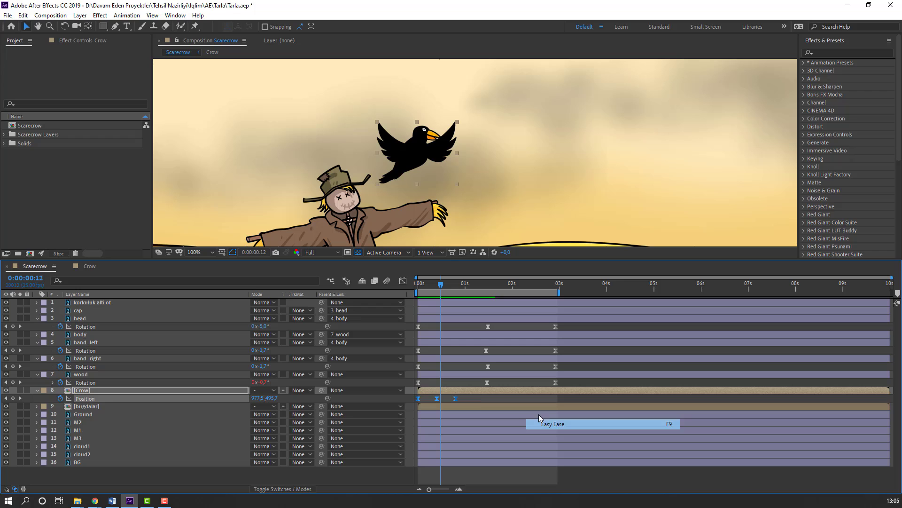
pyautogui.click(483, 398)
pyautogui.press('space')
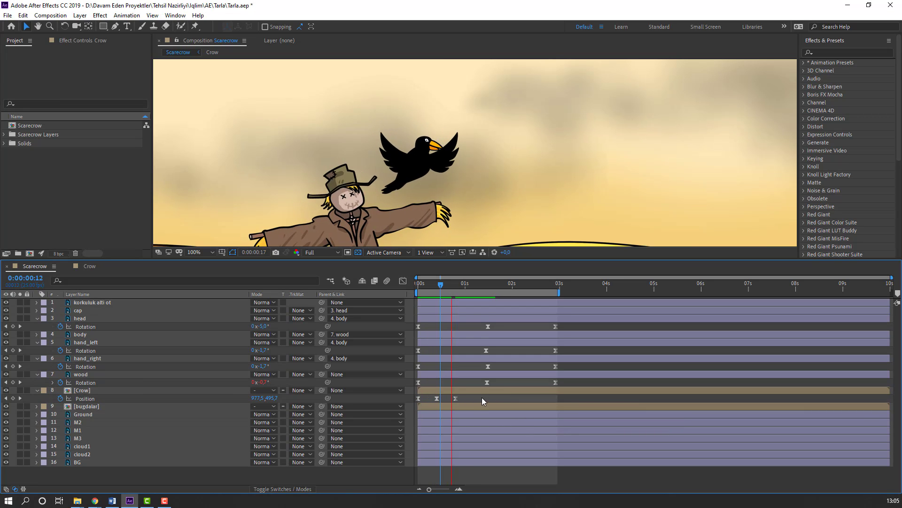
pyautogui.press('space')
# - Repeat the Crow's Position keyframes from 0:00:00:20 and stretch all five evenly so the last lands just past four seconds
pyautogui.moveTo(471, 395); pyautogui.dragTo(411, 403)
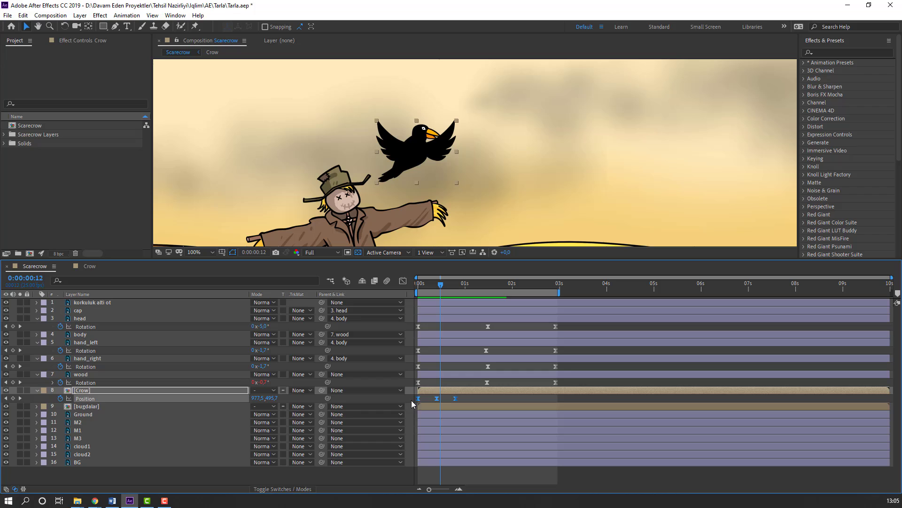
pyautogui.click(454, 289)
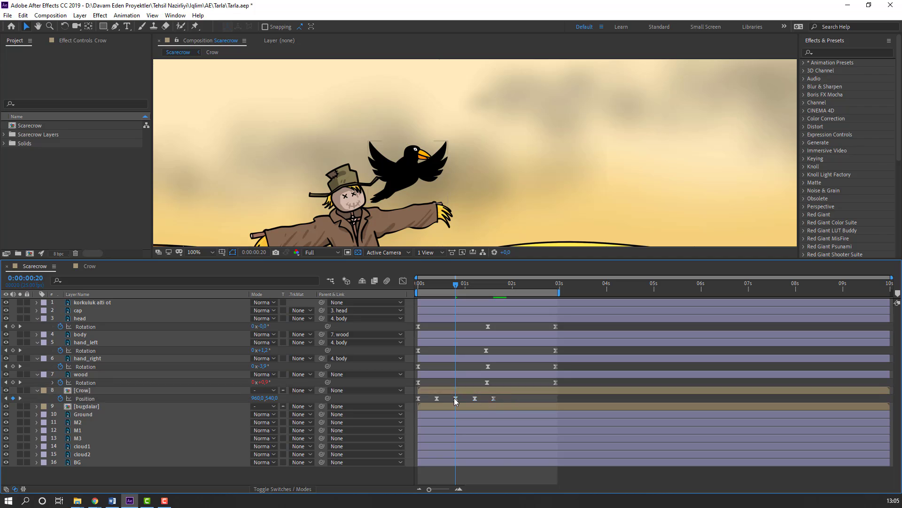
pyautogui.hotkey('ctrl', 'v')
pyautogui.moveTo(493, 398); pyautogui.dragTo(614, 407)
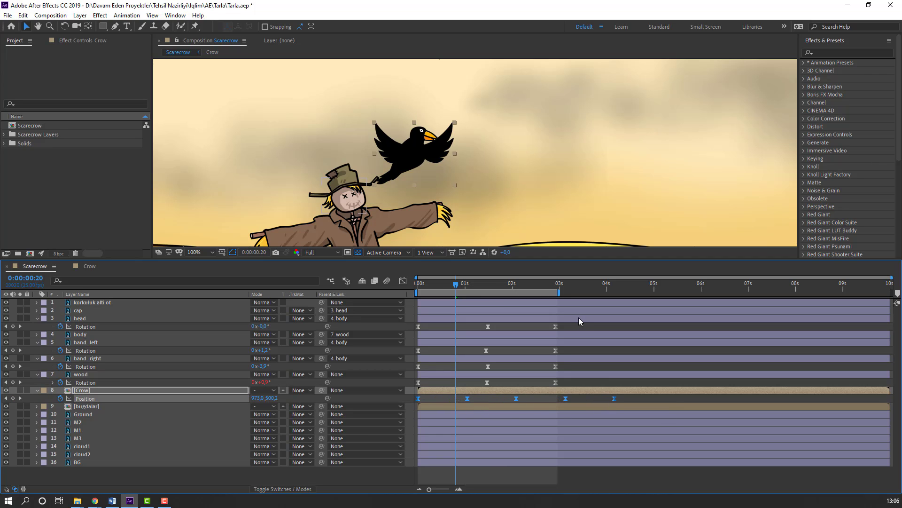
pyautogui.press('space')
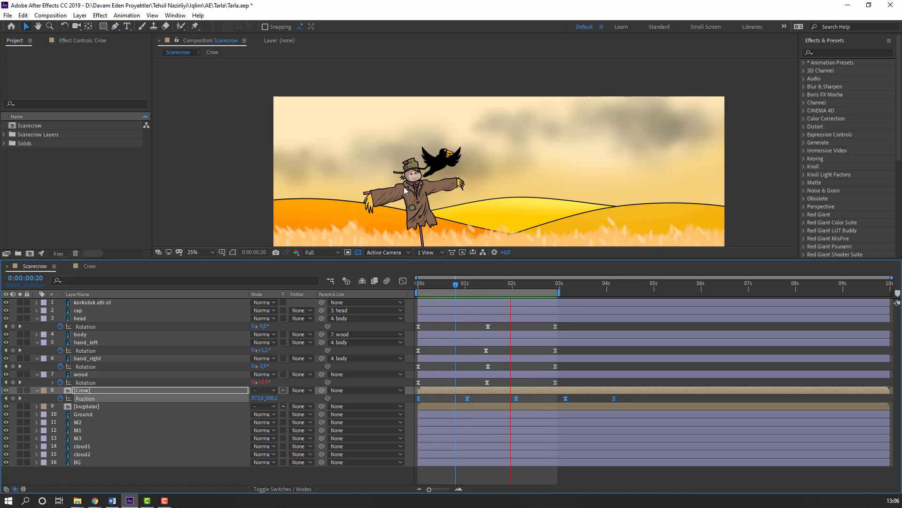
pyautogui.press(',')
pyautogui.press(',')
pyautogui.press('.')
pyautogui.press('space')
pyautogui.press('Home')
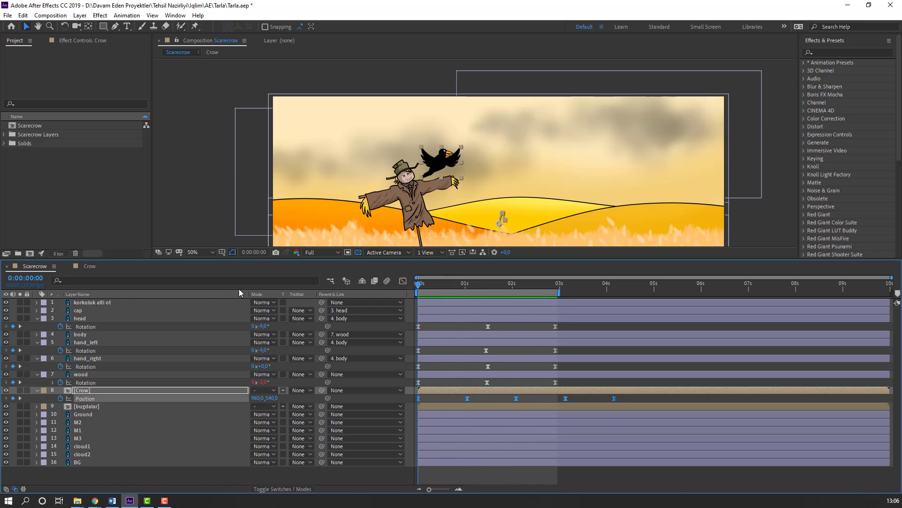
# - In the Crow composition, keyframe both wings' Rotation at 0° at 0:00:00:00, with 28° on wing_right and -28° on wing_left at 0:00:00:10
pyautogui.click(89, 266)
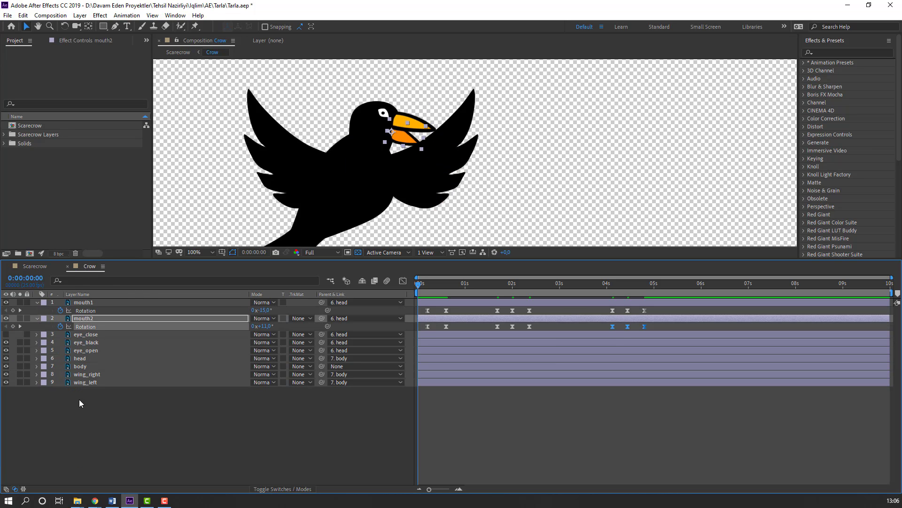
pyautogui.moveTo(78, 405); pyautogui.dragTo(92, 378)
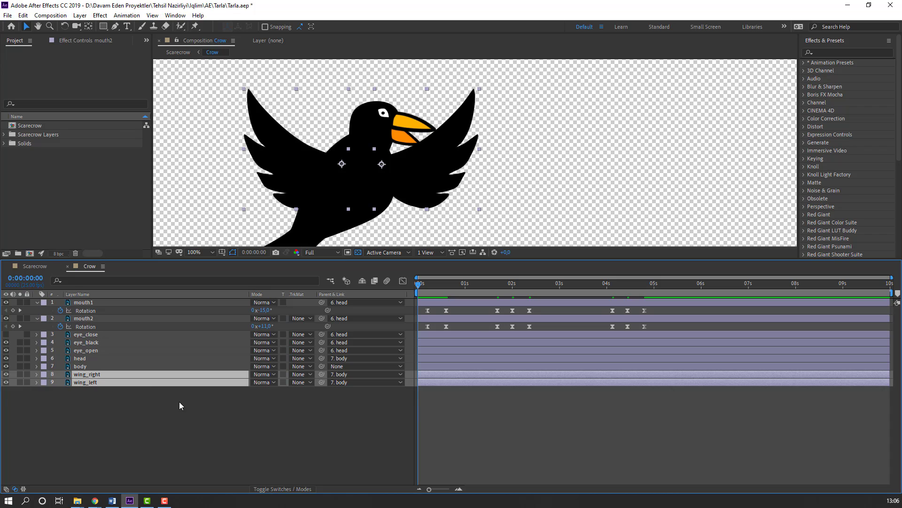
pyautogui.press('r')
pyautogui.click(60, 398)
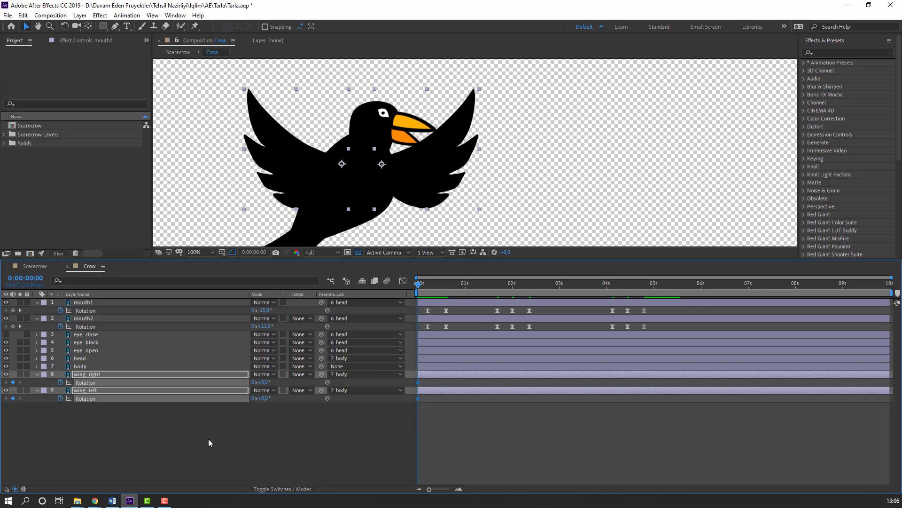
pyautogui.hotkey('shift', 'pagedown')
pyautogui.click(269, 414)
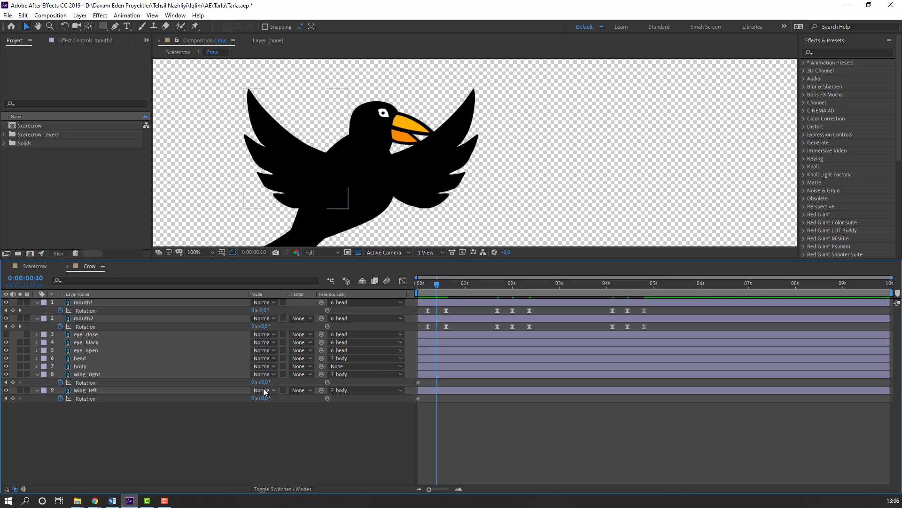
pyautogui.moveTo(261, 382); pyautogui.dragTo(252, 402)
# - Copy the starting Rotation keyframes of wing_right and wing_left to 0:00:00:20 on their own layers
pyautogui.hotkey('shift', 'pagedown')
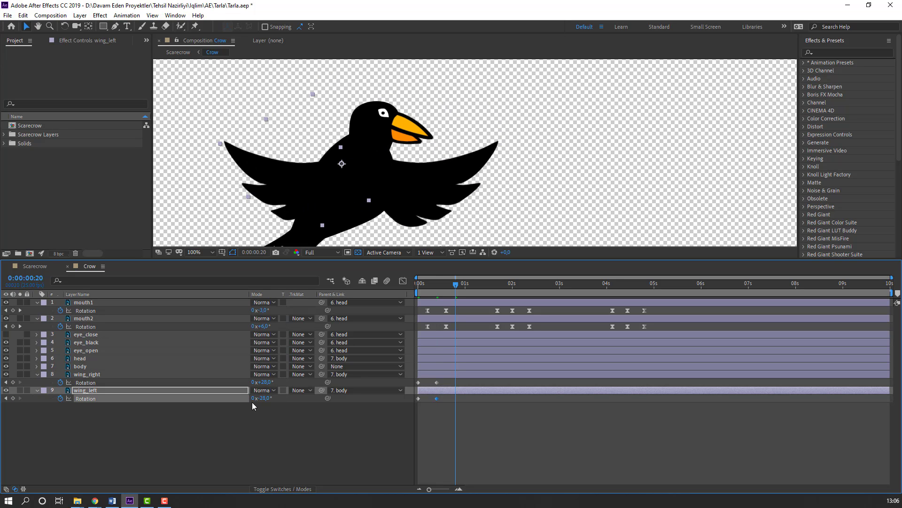
pyautogui.click(425, 382)
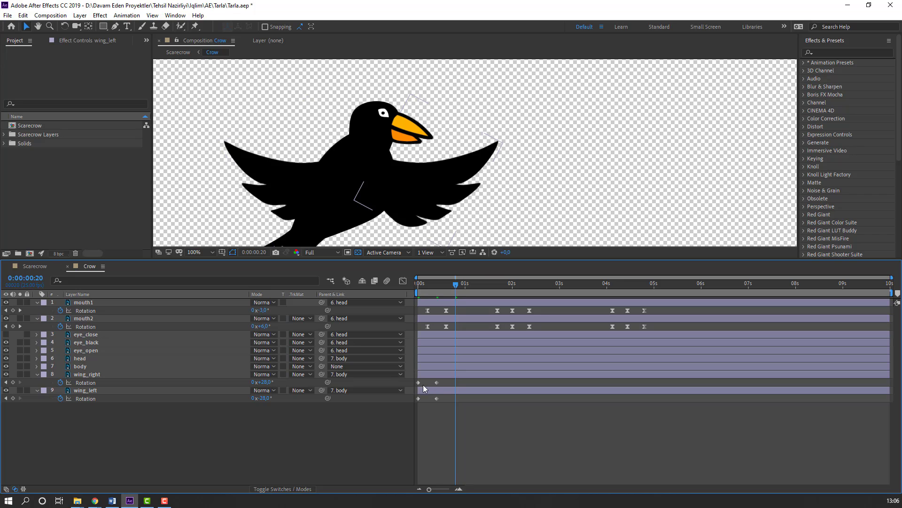
pyautogui.click(418, 382)
pyautogui.hotkey('ctrl', 'c')
pyautogui.hotkey('ctrl', 'v')
pyautogui.click(418, 398)
pyautogui.hotkey('ctrl', 'c')
pyautogui.hotkey('ctrl', 'v')
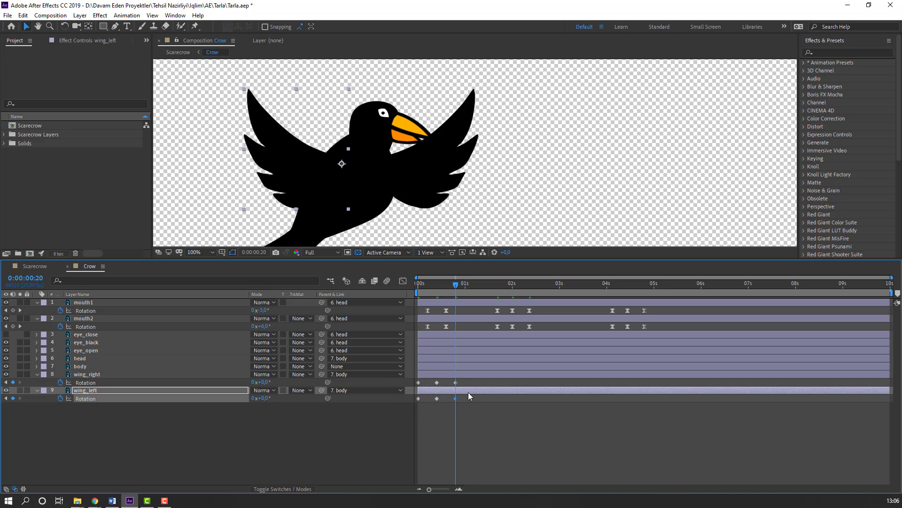
# - End the Crow composition's work area at 0:00:00:20 and preview the wing flap
pyautogui.press('n')
pyautogui.press('space')
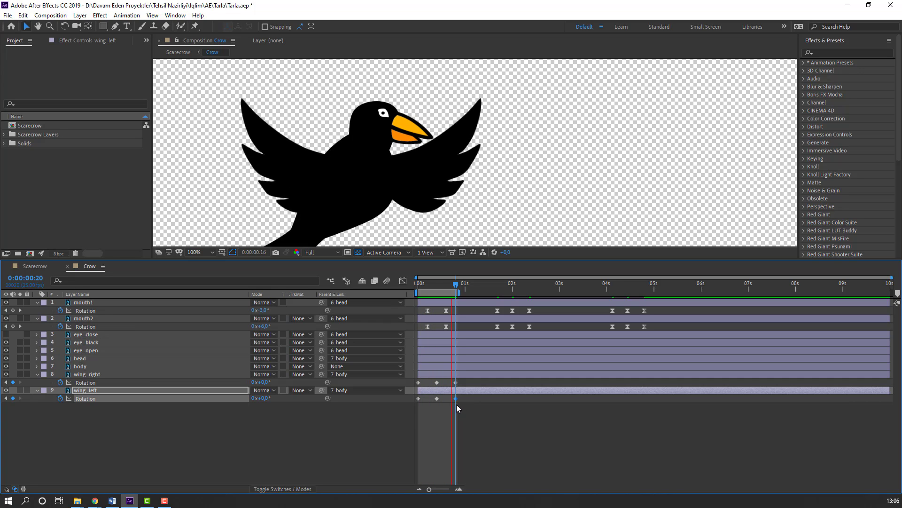
pyautogui.press('space')
# - Apply Easy Ease to all Rotation keyframes of wing_right and wing_left
pyautogui.moveTo(468, 386); pyautogui.dragTo(412, 400)
pyautogui.rightClick(419, 387)
pyautogui.moveTo(510, 379)
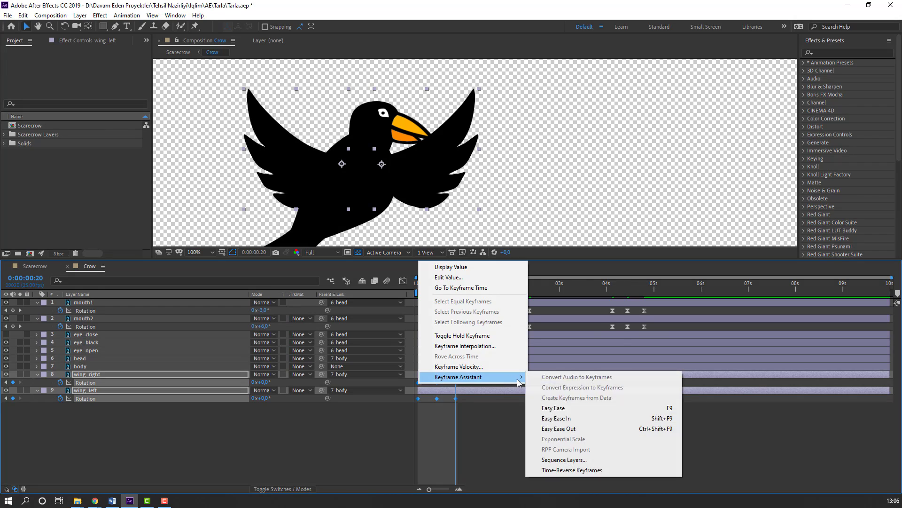
pyautogui.click(553, 407)
pyautogui.press('Home')
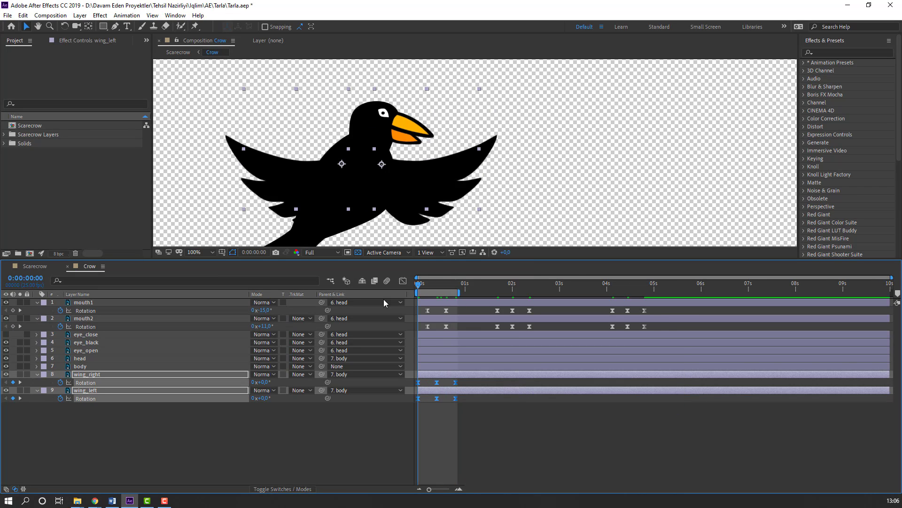
pyautogui.click(200, 465)
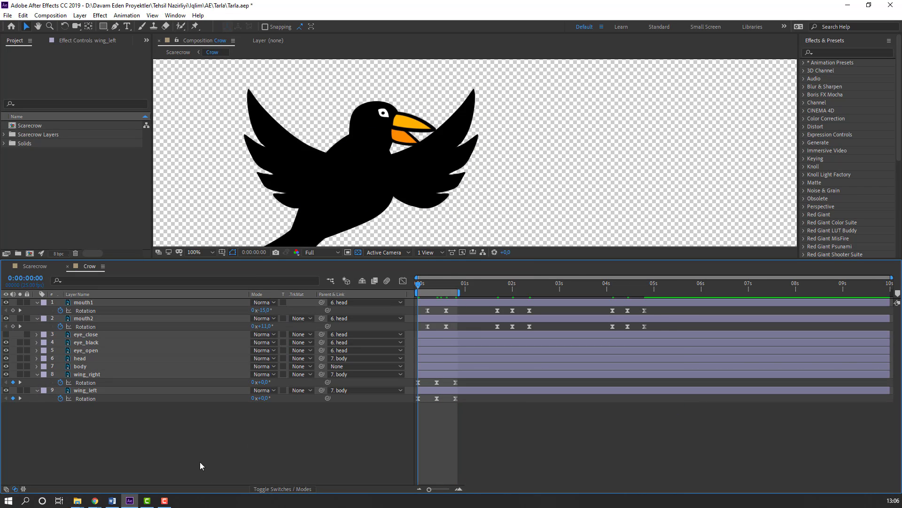
# - Add the expression loopOutDuration(type = "cycle", duration = 0) to wing_right's Rotation
pyautogui.keyDown('alt'); pyautogui.click(61, 383); pyautogui.keyUp('alt')
pyautogui.click(286, 390)
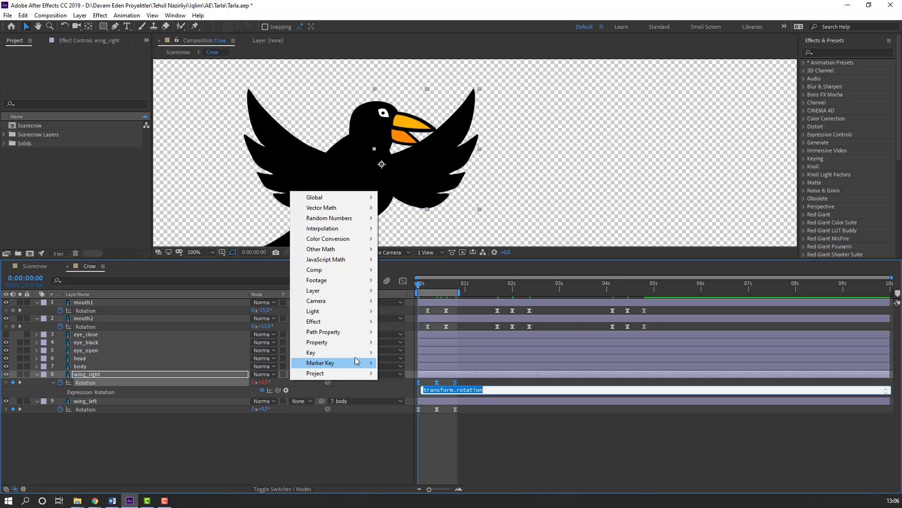
pyautogui.moveTo(355, 342)
pyautogui.click(467, 249)
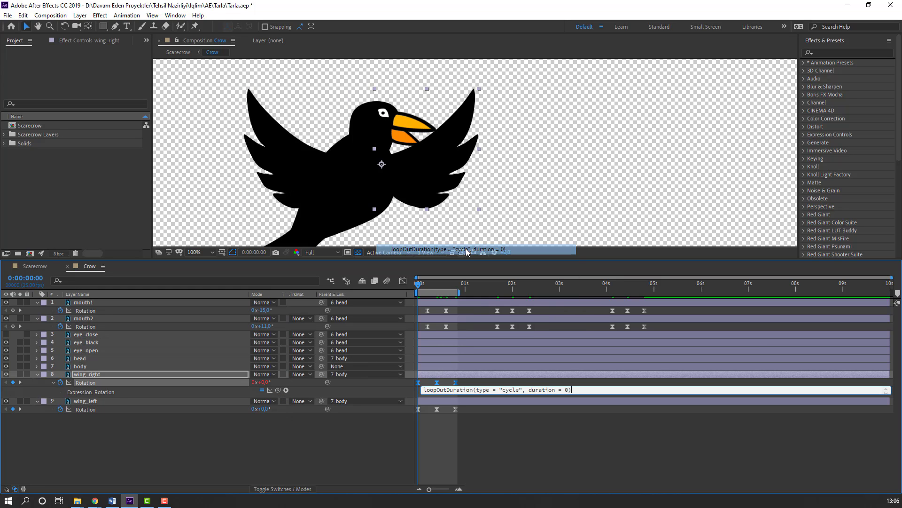
pyautogui.click(228, 474)
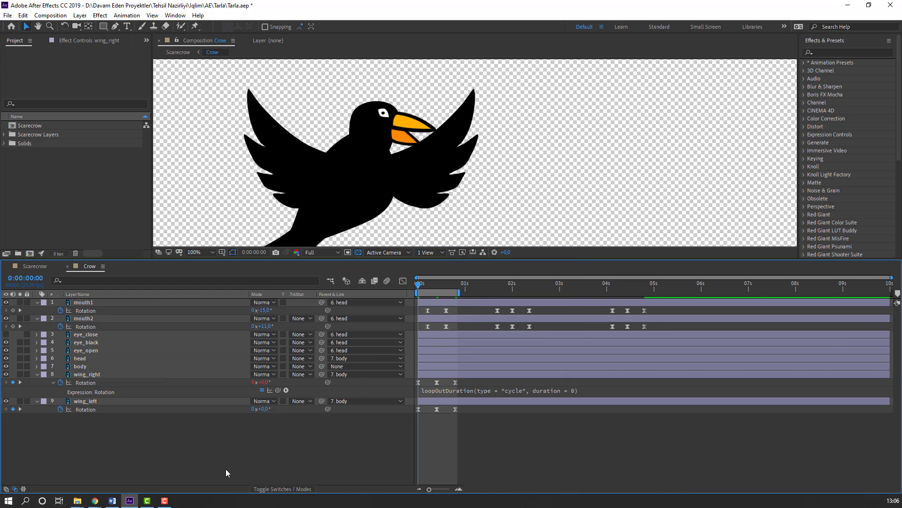
# - Add the expression loopOutDuration(type = "cycle", duration = 0) to wing_left's Rotation
pyautogui.keyDown('alt'); pyautogui.click(61, 409); pyautogui.keyUp('alt')
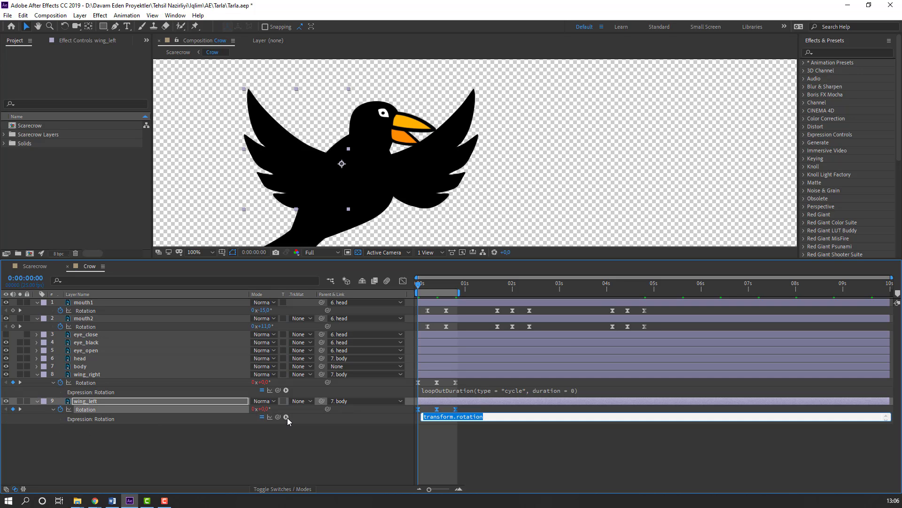
pyautogui.click(286, 417)
pyautogui.moveTo(348, 369)
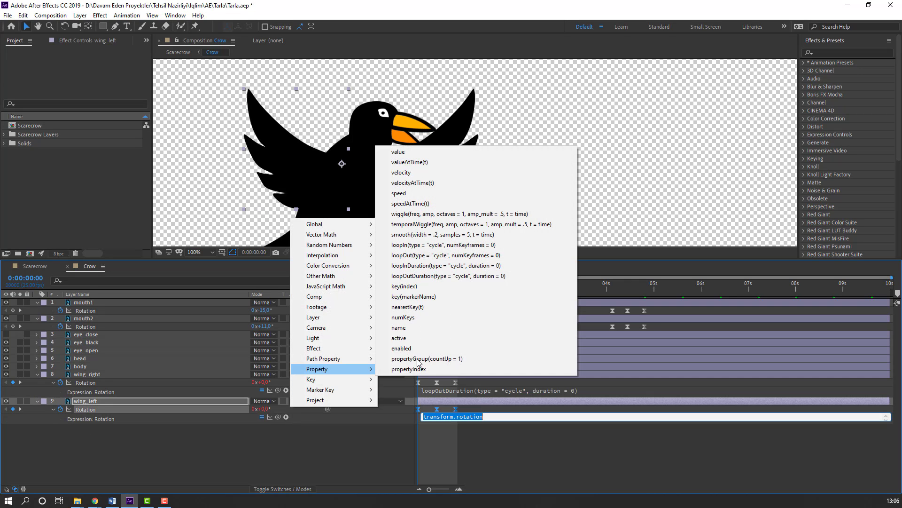
pyautogui.click(446, 277)
pyautogui.click(367, 426)
# - Extend the Crow composition's work area to its full 10 seconds and preview the looping wings
pyautogui.moveTo(457, 293); pyautogui.dragTo(889, 293)
pyautogui.press('space')
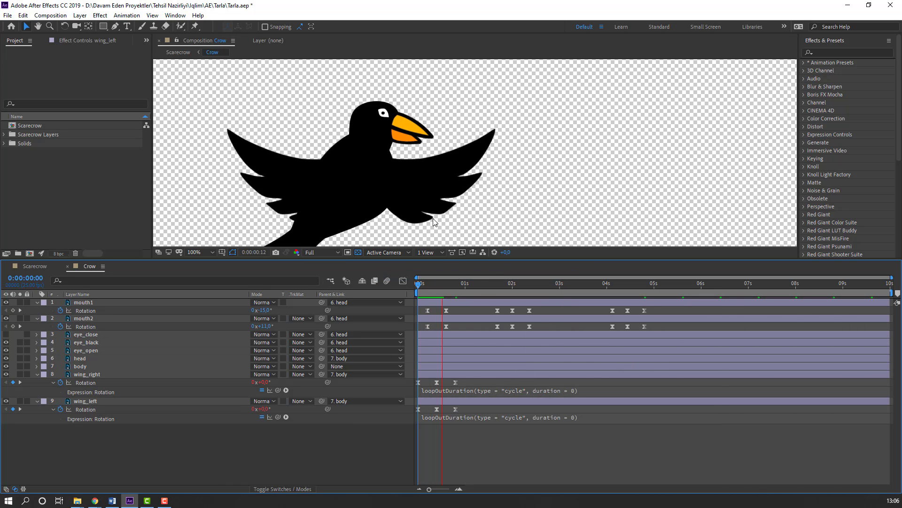
pyautogui.click(424, 282)
# - Set the Crow composition's preview resolution to Quarter and preview the wing flap again
pyautogui.click(332, 252)
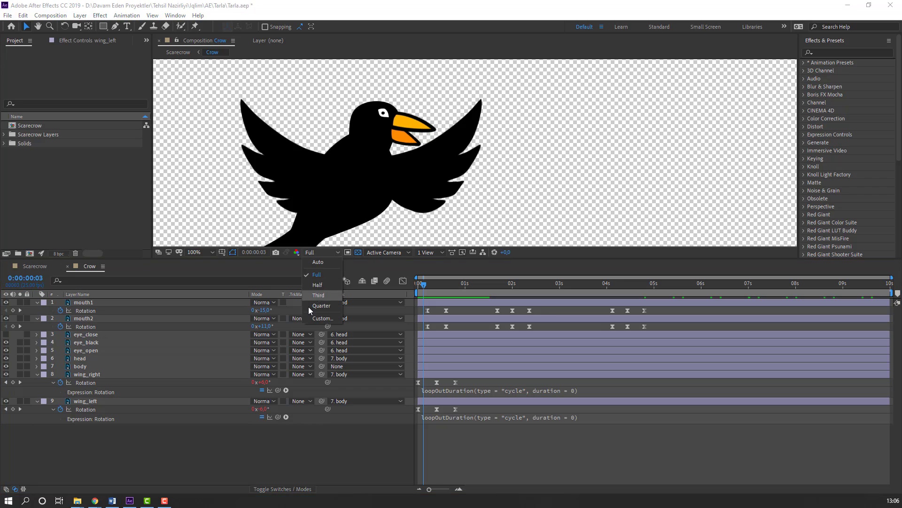
pyautogui.click(308, 307)
pyautogui.press(',')
pyautogui.press('space')
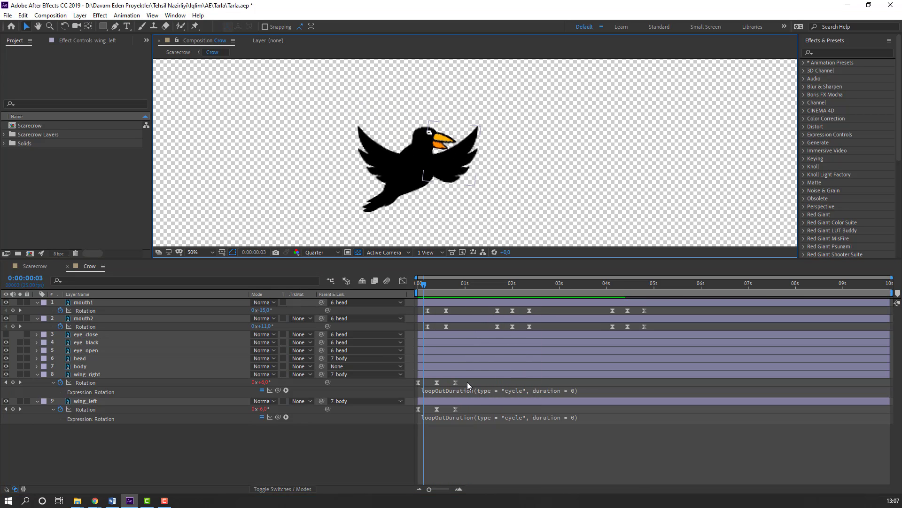
# - Compress the Rotation keyframes of both wings in time to about half their span, and preview the faster flap
pyautogui.moveTo(467, 382); pyautogui.dragTo(414, 412)
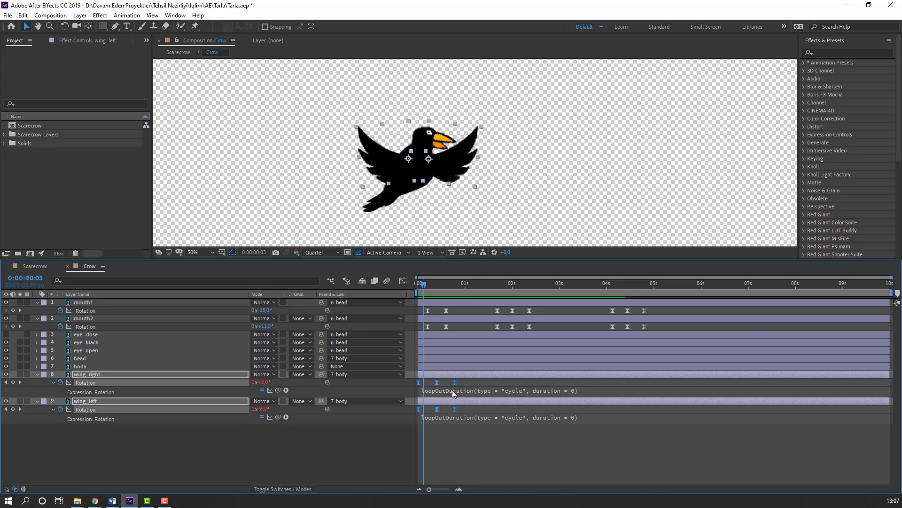
pyautogui.moveTo(455, 383); pyautogui.dragTo(439, 382)
pyautogui.click(360, 444)
pyautogui.press('space')
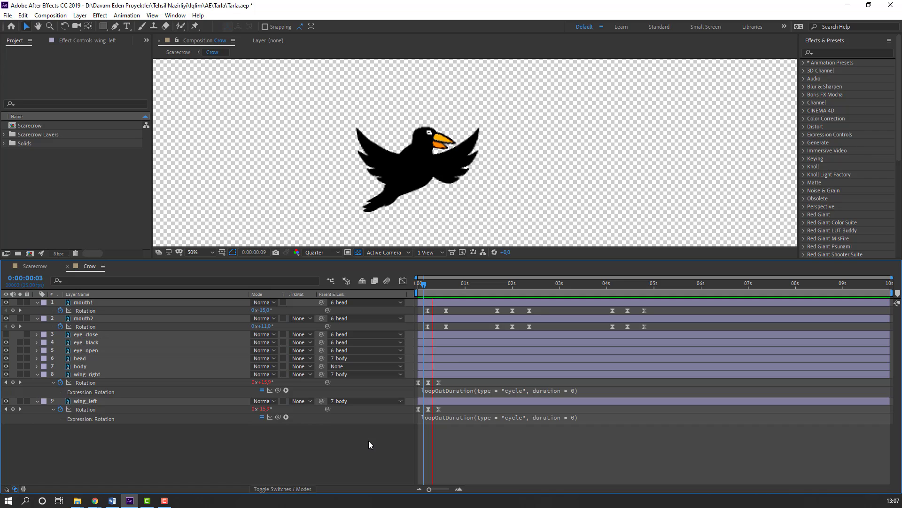
pyautogui.press('space')
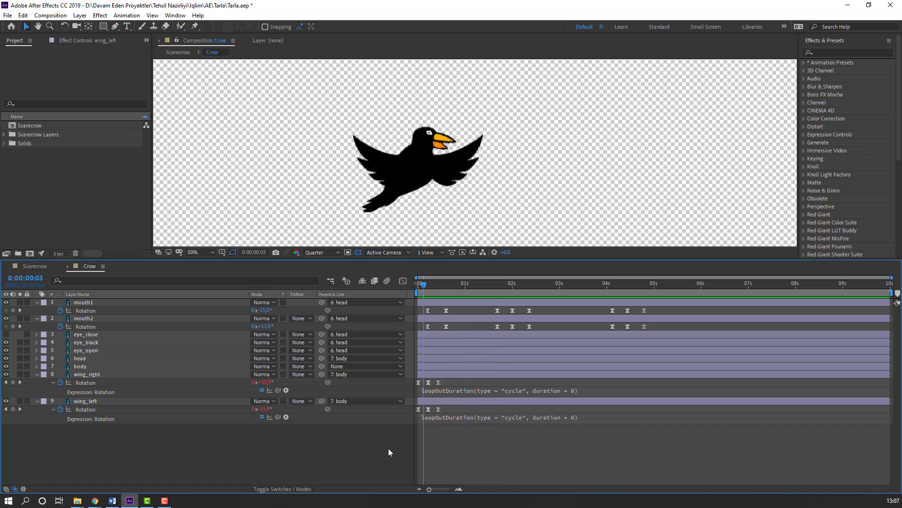
# - Preview the crow's wing flap in the Scarecrow composition
pyautogui.click(35, 266)
pyautogui.press('space')
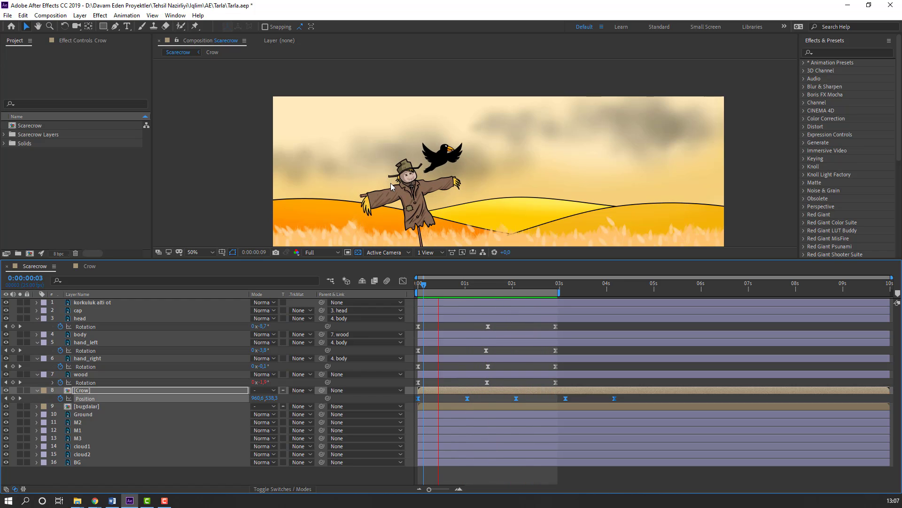
pyautogui.press('space')
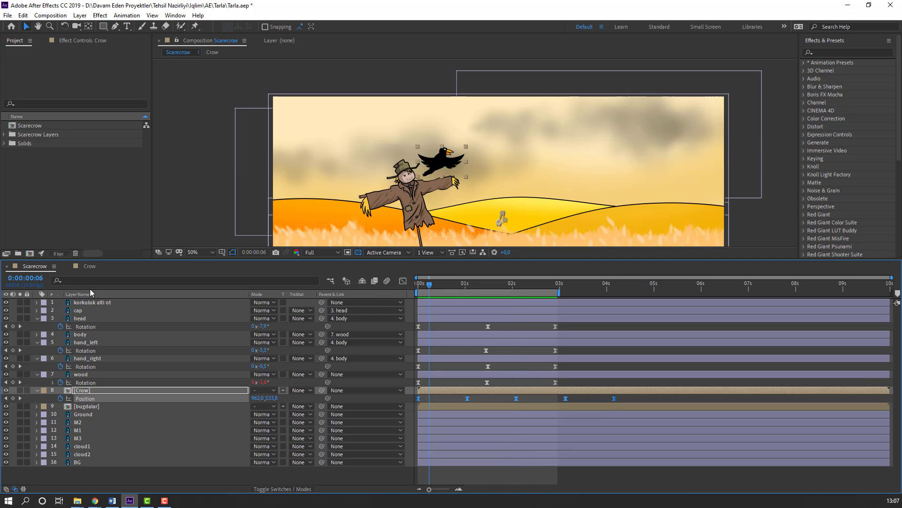
# - In the Crow composition, keyframe the head's Rotation at 0° at 0:00:00:06 and 18° at 0:00:00:16
pyautogui.click(88, 266)
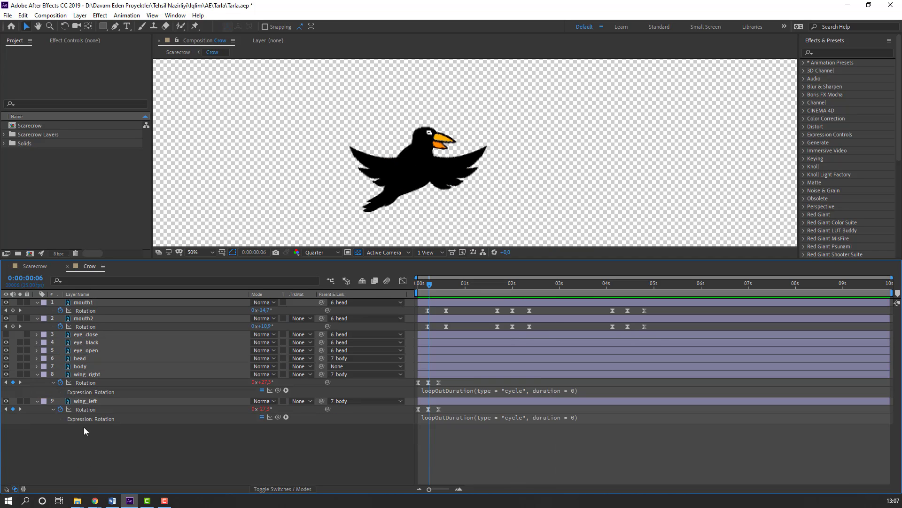
pyautogui.click(80, 358)
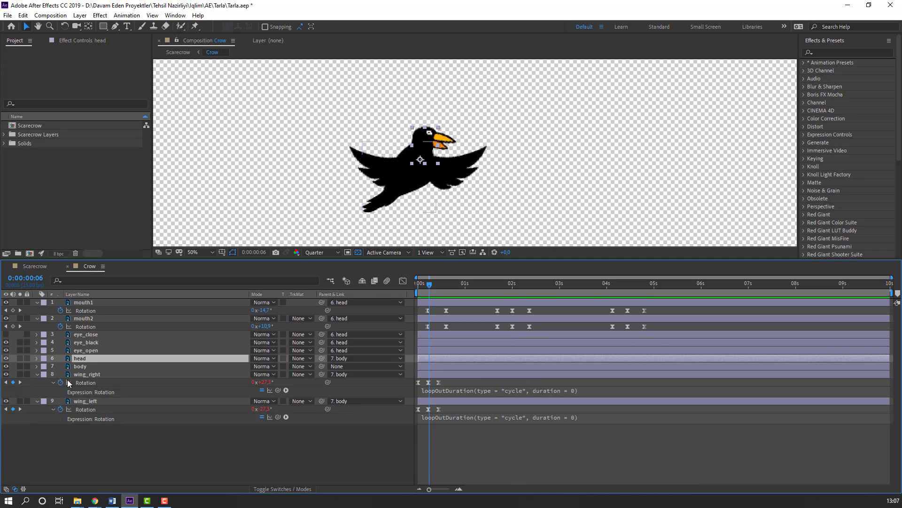
pyautogui.press('r')
pyautogui.click(58, 368)
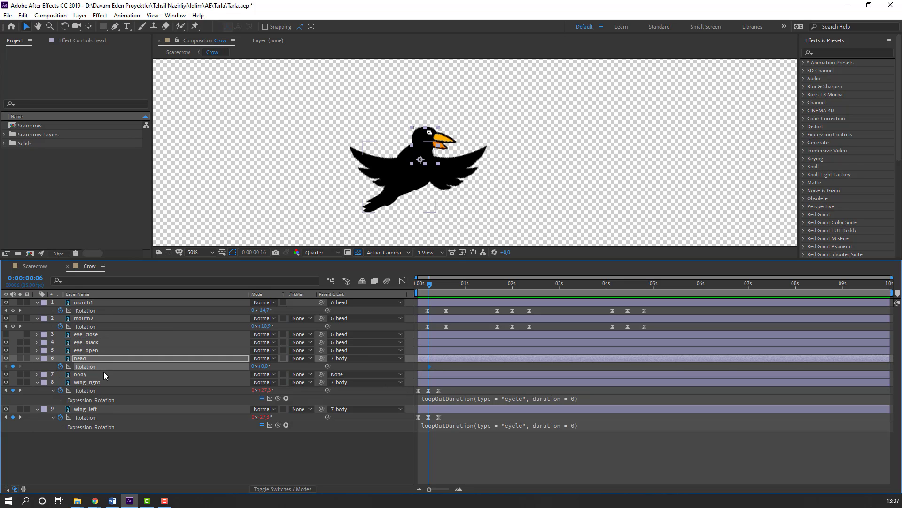
pyautogui.hotkey('shift', 'pagedown')
pyautogui.moveTo(265, 368); pyautogui.dragTo(273, 366)
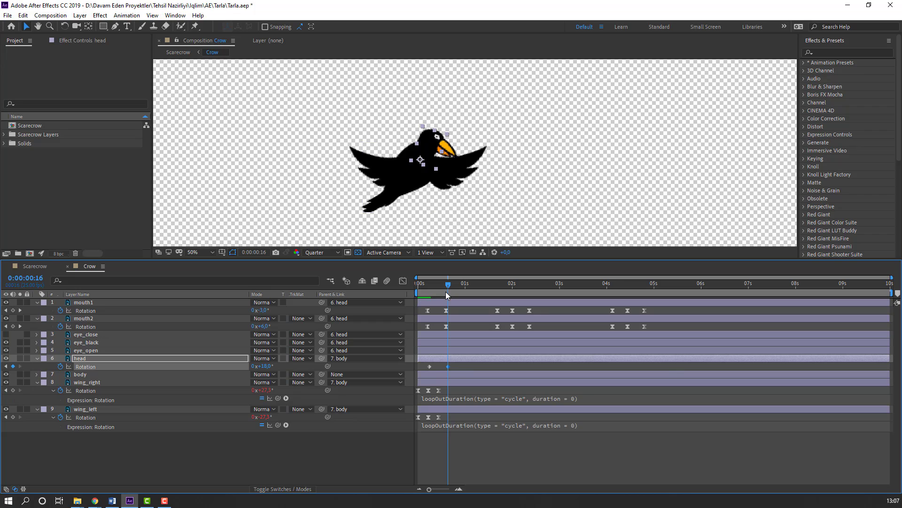
# - Apply Easy Ease to the head's two Rotation keyframes
pyautogui.click(445, 370)
pyautogui.rightClick(427, 369)
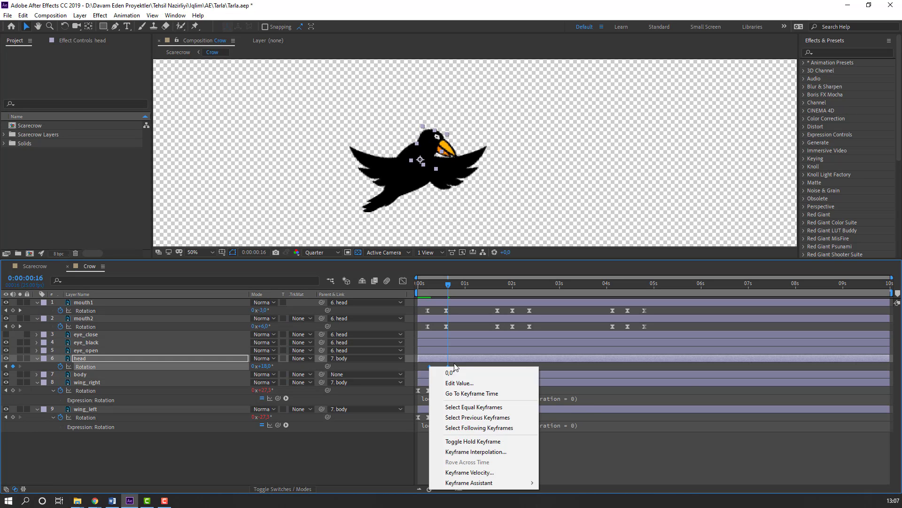
pyautogui.moveTo(510, 482)
pyautogui.click(600, 422)
pyautogui.click(540, 435)
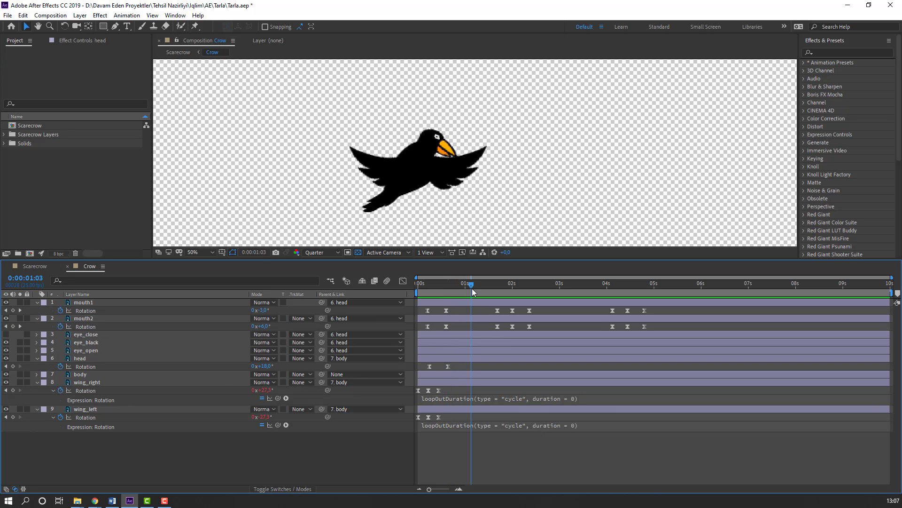
# - Hold the head's Rotation at 18° with a keyframe at 0:00:01:05, and keyframe it at -19° at 0:00:01:15
pyautogui.moveTo(472, 288); pyautogui.dragTo(475, 289)
pyautogui.click(12, 368)
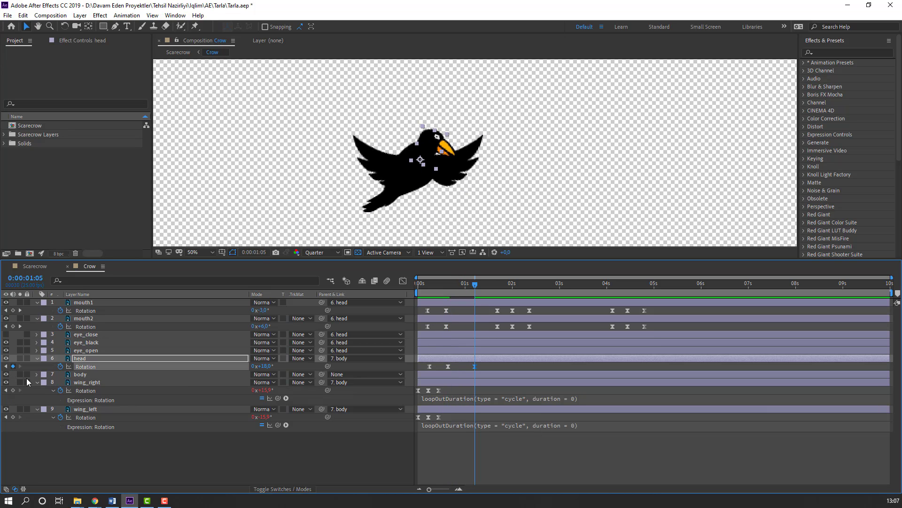
pyautogui.hotkey('shift', 'pagedown')
pyautogui.moveTo(260, 367); pyautogui.dragTo(249, 369)
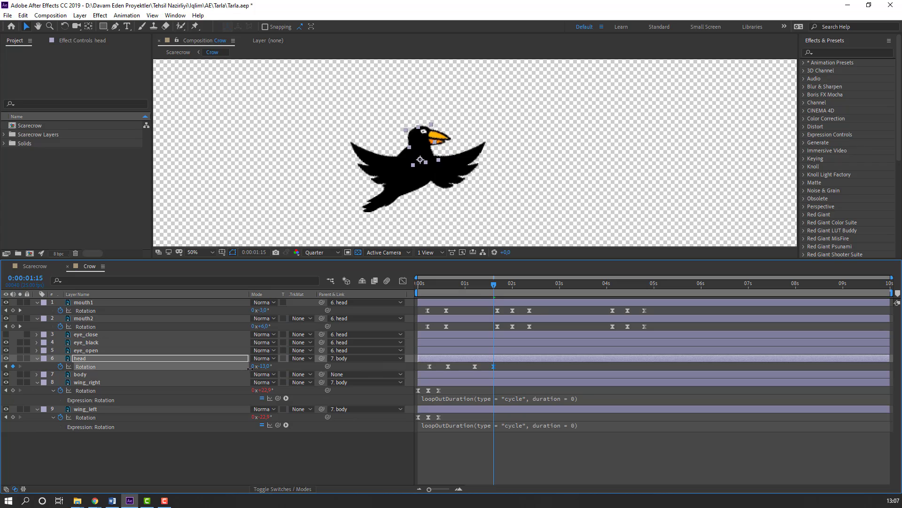
# - Keyframe the head's Rotation at -2° at 0:00:01:23 and preview the head movement
pyautogui.moveTo(502, 282); pyautogui.dragTo(509, 284)
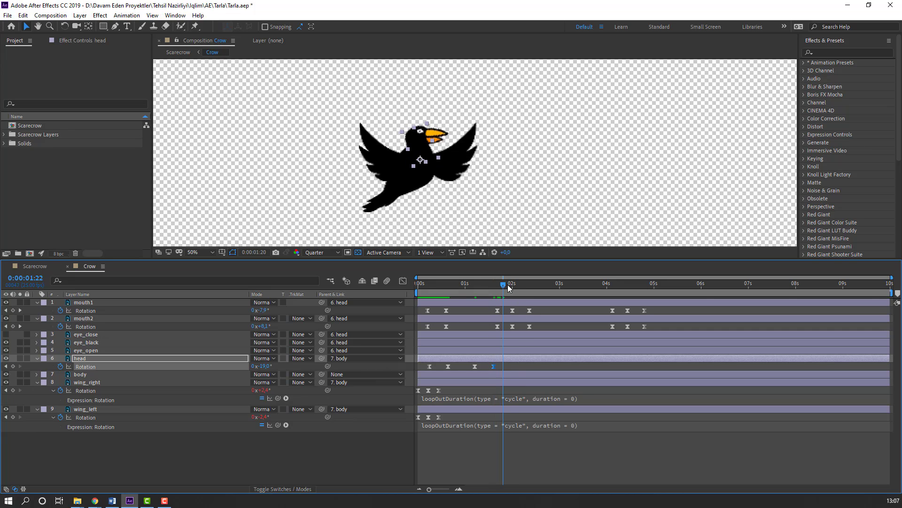
pyautogui.moveTo(262, 370); pyautogui.dragTo(267, 366)
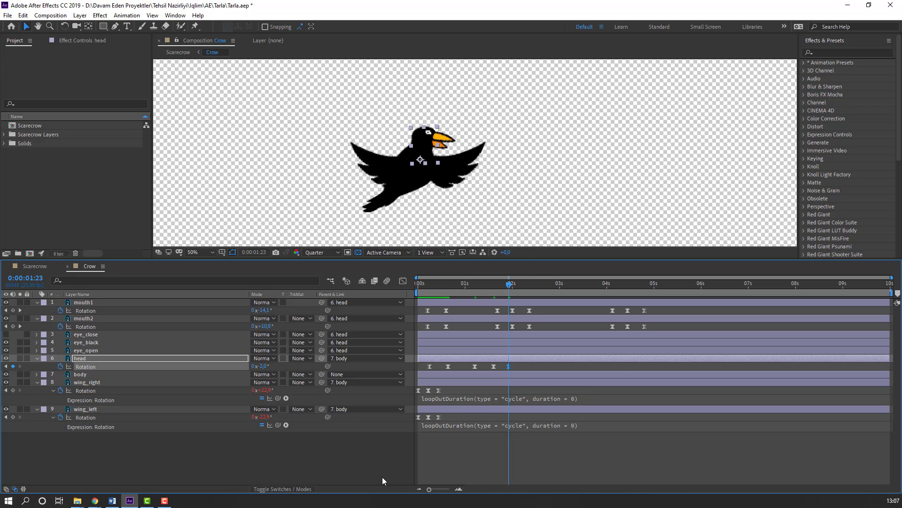
pyautogui.press('space')
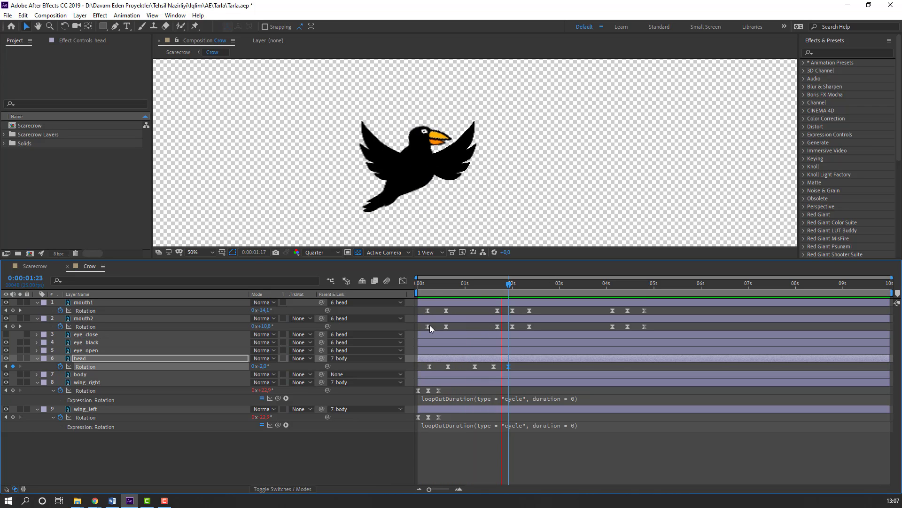
pyautogui.press('space')
pyautogui.press('space')
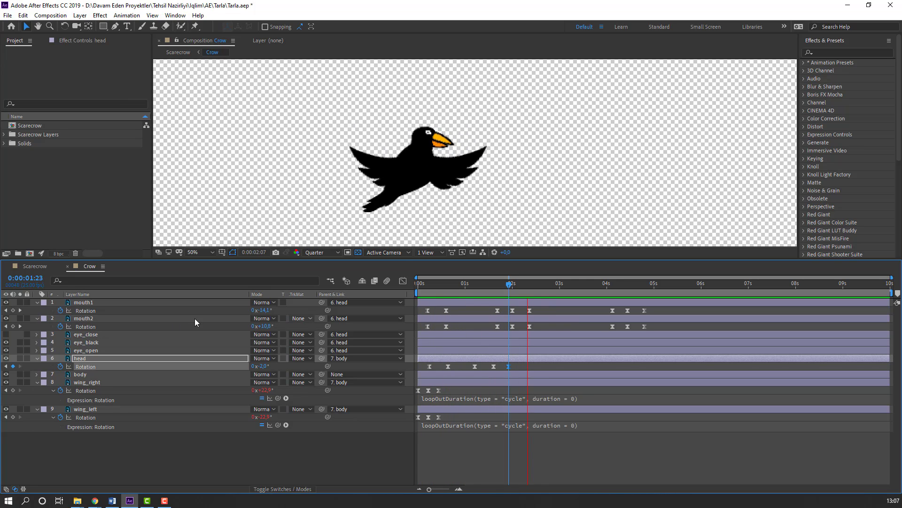
# - Preview the Scarecrow composition and extend its work area to the full 10 seconds
pyautogui.click(33, 266)
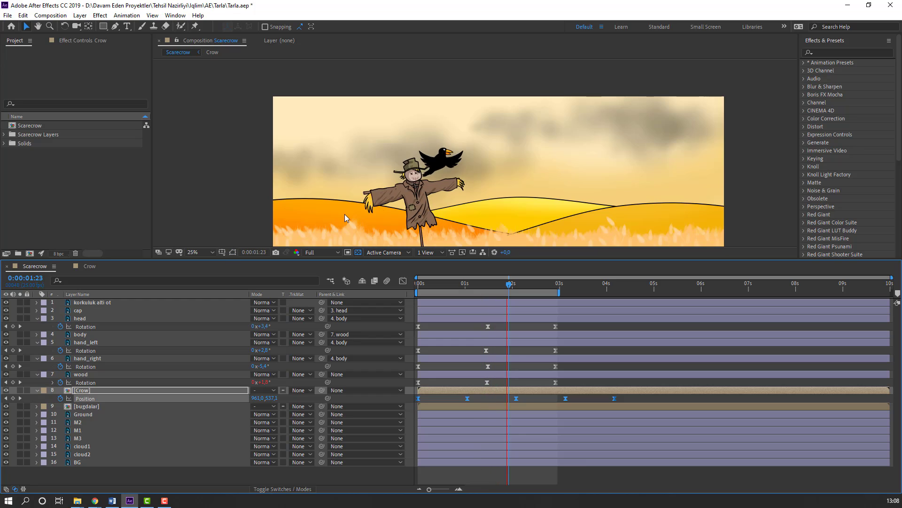
pyautogui.scroll(-2, 312, 218)
pyautogui.scroll(2, 348, 209)
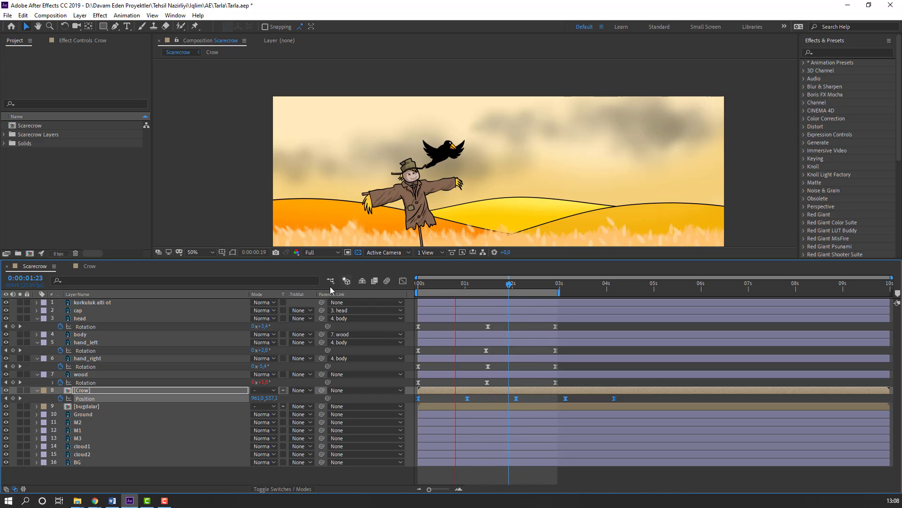
pyautogui.press('space')
pyautogui.hotkey('ctrl', 'alt', 'b')
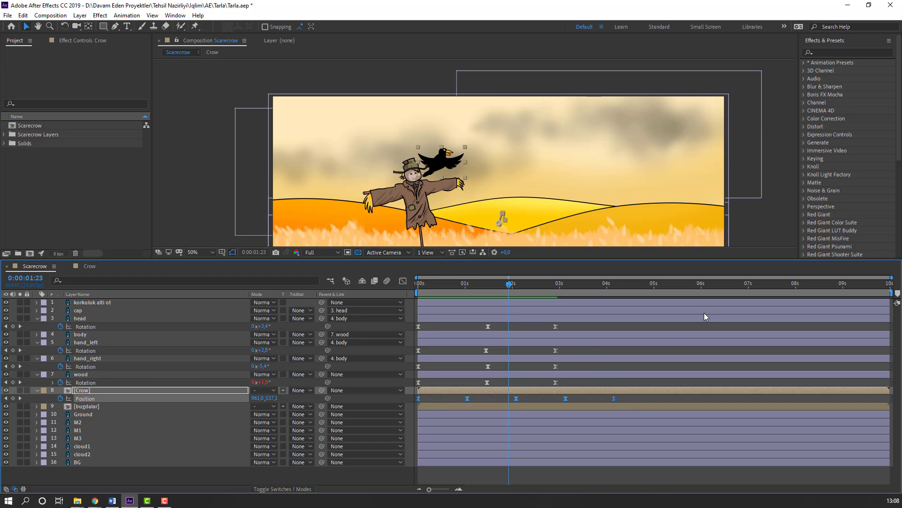
# - Paste copies of the Crow layer's Position keyframes at 0:00:04:04 and 0:00:08:08, and undo the copy at 0:00:08:08
pyautogui.moveTo(602, 284); pyautogui.dragTo(615, 283)
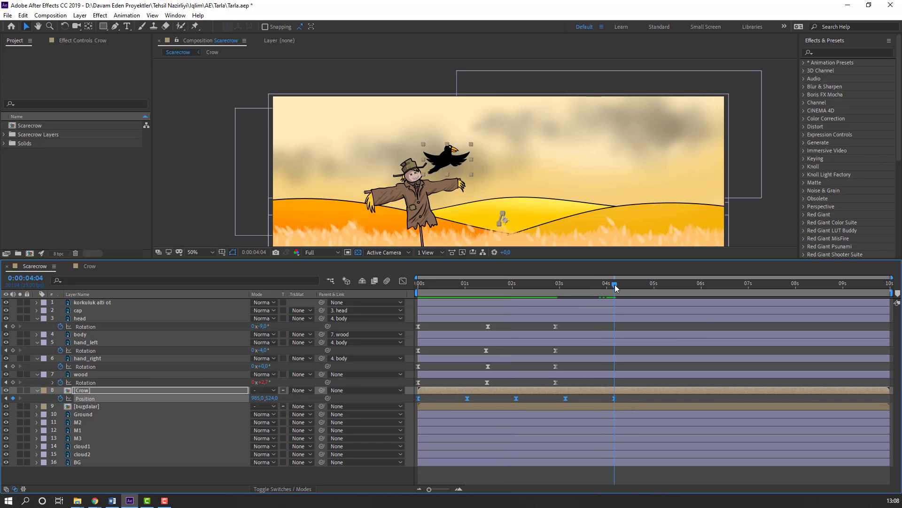
pyautogui.moveTo(795, 284); pyautogui.dragTo(812, 285)
pyautogui.hotkey('ctrl', 'v')
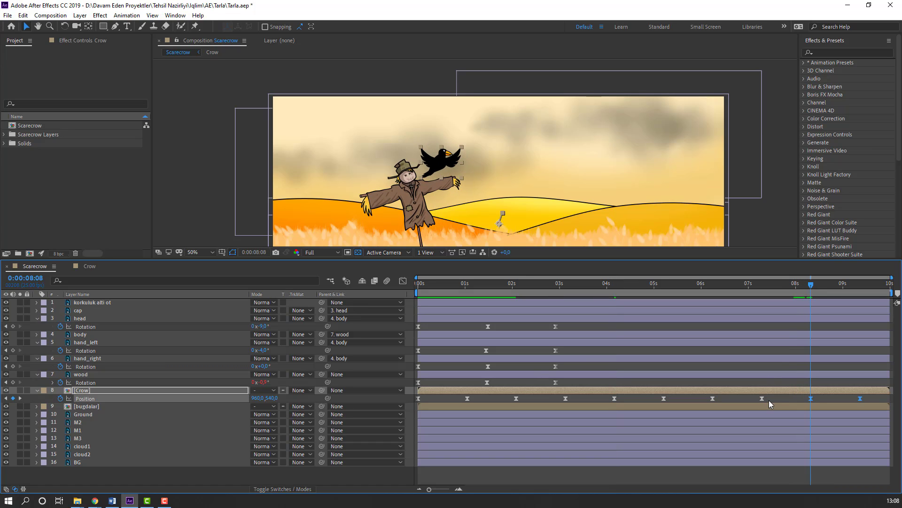
pyautogui.hotkey('ctrl', 'z')
# - Keyframe the crow flying above the frame to Position 1661, 172 after 0:00:09:07, curving through about 1227.9, 264 at 0:00:08:22
pyautogui.moveTo(803, 285); pyautogui.dragTo(856, 298)
pyautogui.click(799, 382)
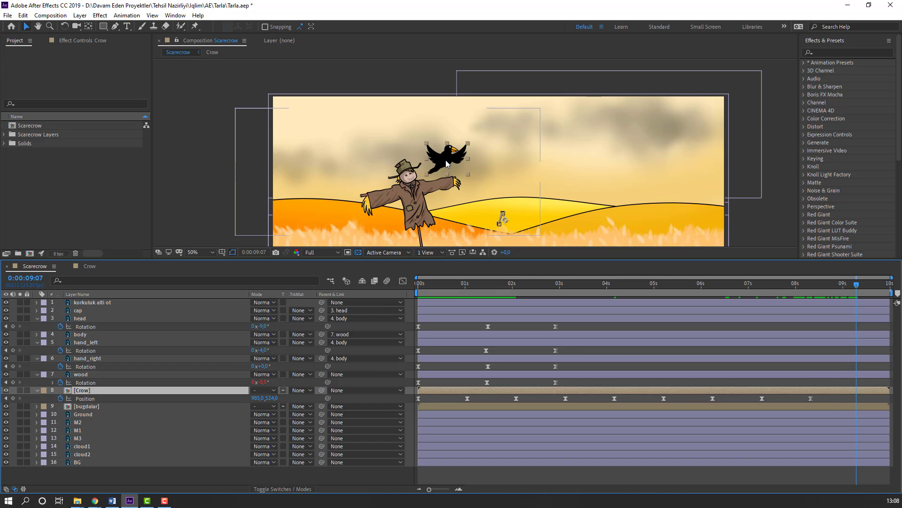
pyautogui.moveTo(445, 160); pyautogui.dragTo(604, 76)
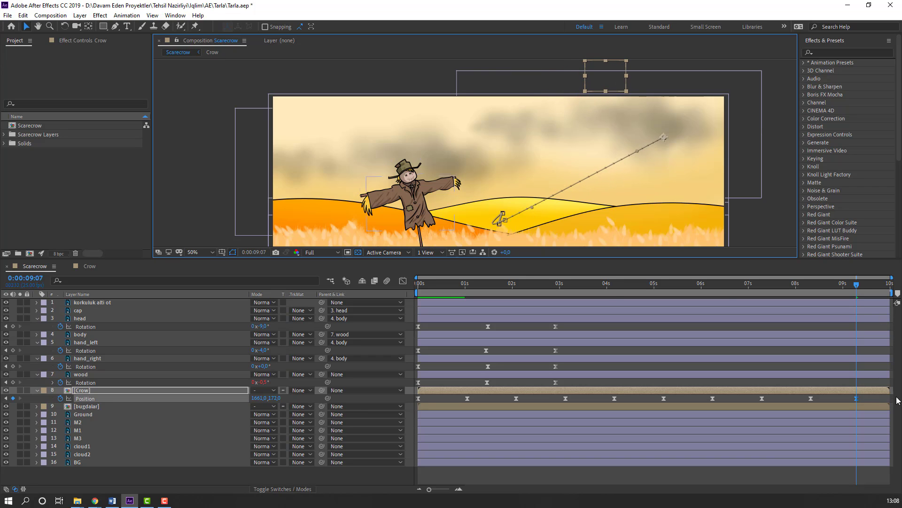
pyautogui.moveTo(857, 398); pyautogui.dragTo(873, 398)
pyautogui.moveTo(856, 284); pyautogui.dragTo(837, 283)
pyautogui.moveTo(520, 125); pyautogui.dragTo(501, 103)
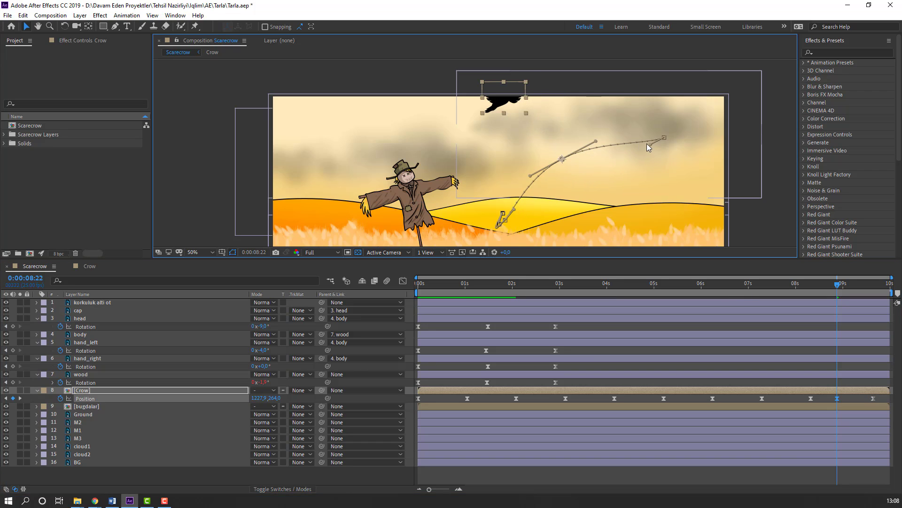
# - Set the Scarecrow viewer to Quarter resolution and Fit up to 100%, and preview the whole animation
pyautogui.click(318, 253)
pyautogui.click(321, 306)
pyautogui.click(199, 253)
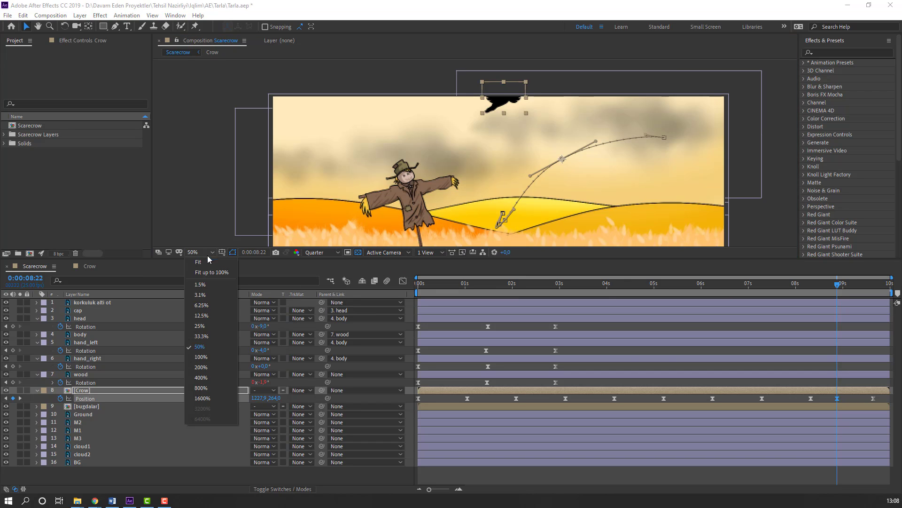
pyautogui.click(206, 273)
pyautogui.press('space')
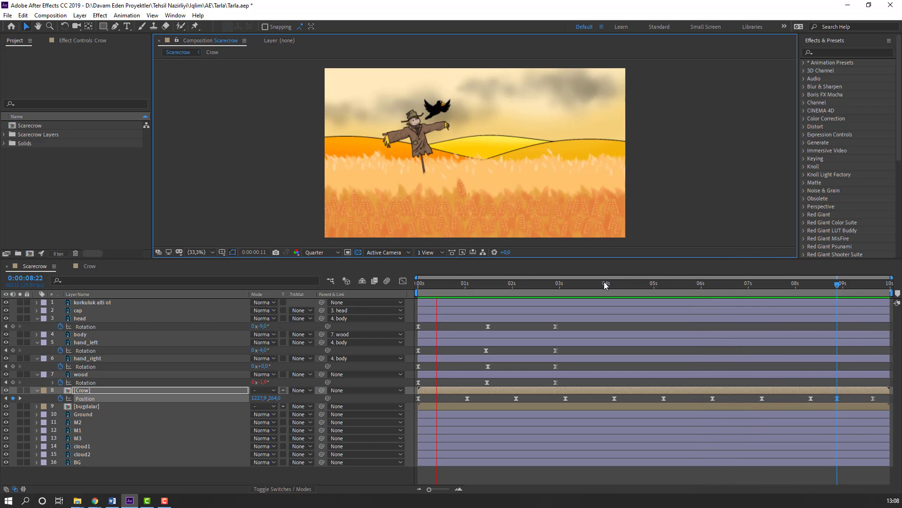
# - Delete the Crow layer's looping Position keyframes after 0:00:04:04 and shift its two exit keyframes to about 0:00:05:02 and 0:00:05:21
pyautogui.moveTo(605, 283); pyautogui.dragTo(613, 286)
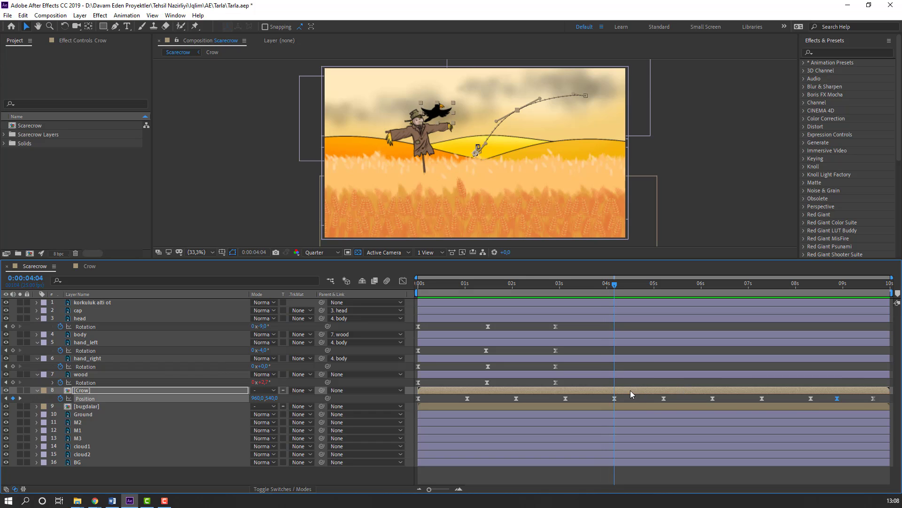
pyautogui.moveTo(795, 403); pyautogui.dragTo(660, 399)
pyautogui.press('Delete')
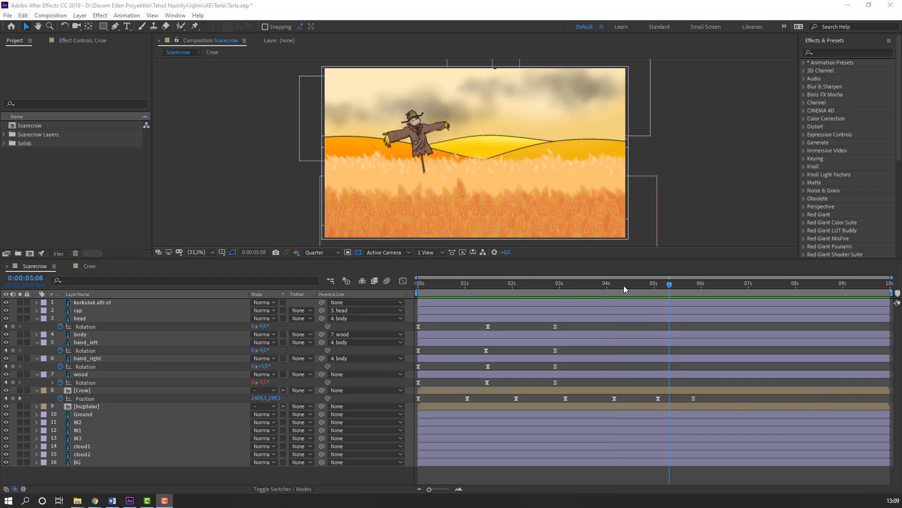
# - Check the crow's exit from the frame and end the work area at about 0:00:06:01
pyautogui.moveTo(624, 286); pyautogui.dragTo(647, 283)
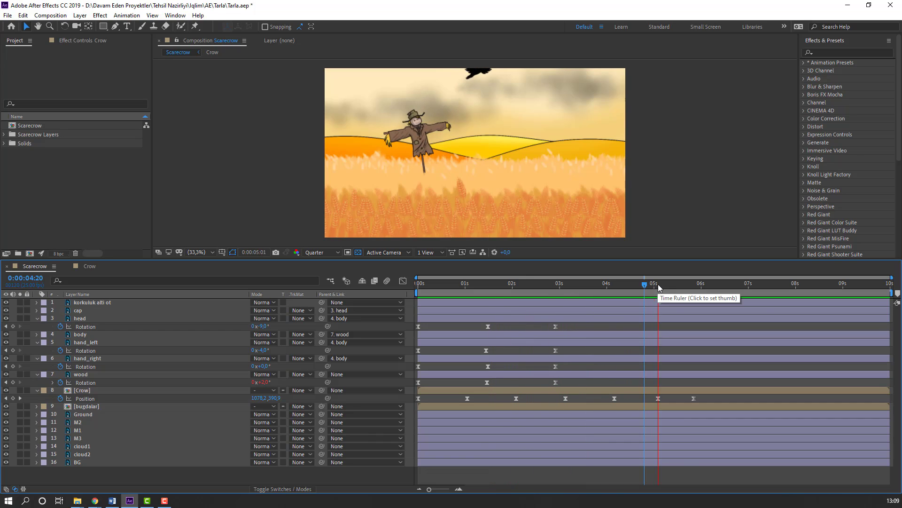
pyautogui.moveTo(654, 288); pyautogui.dragTo(706, 286)
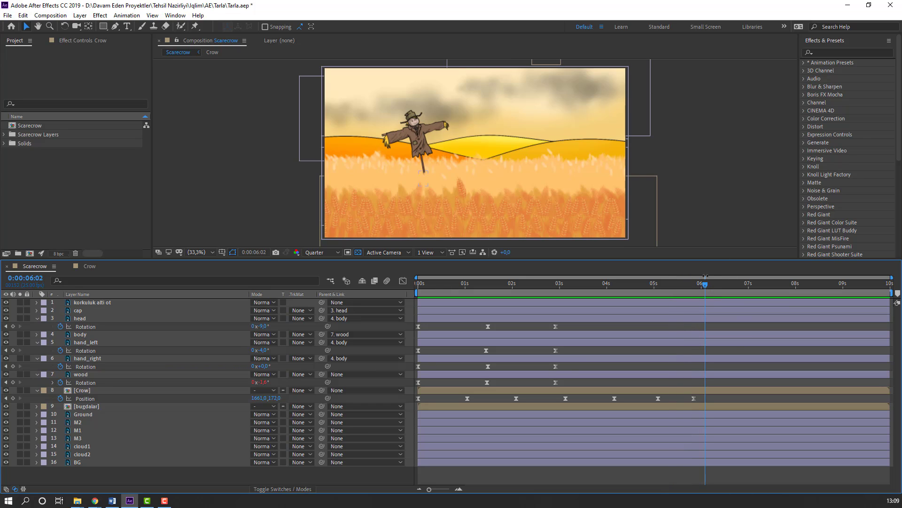
pyautogui.press('n')
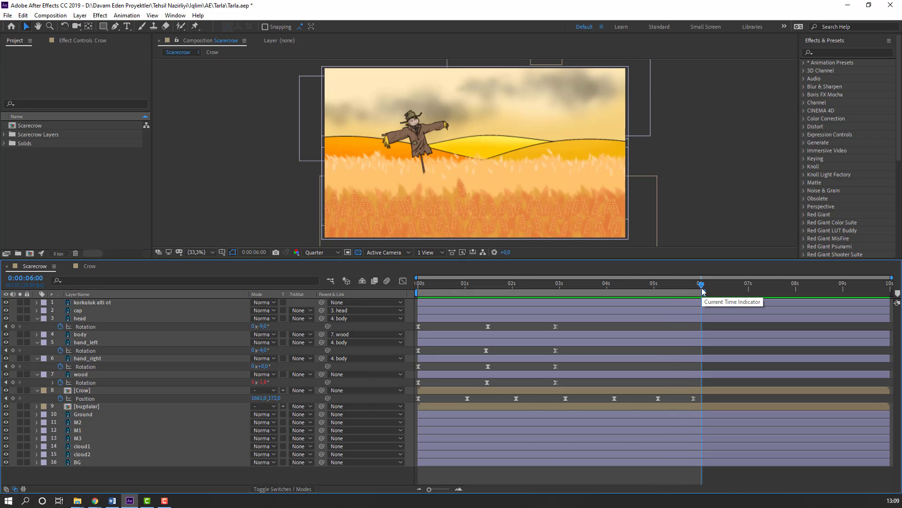
pyautogui.moveTo(703, 287); pyautogui.dragTo(518, 287)
# - Enable Position keyframing at 0:00:00:00 on the cloud2 and cloud1 layers
pyautogui.press('Home')
pyautogui.click(87, 455)
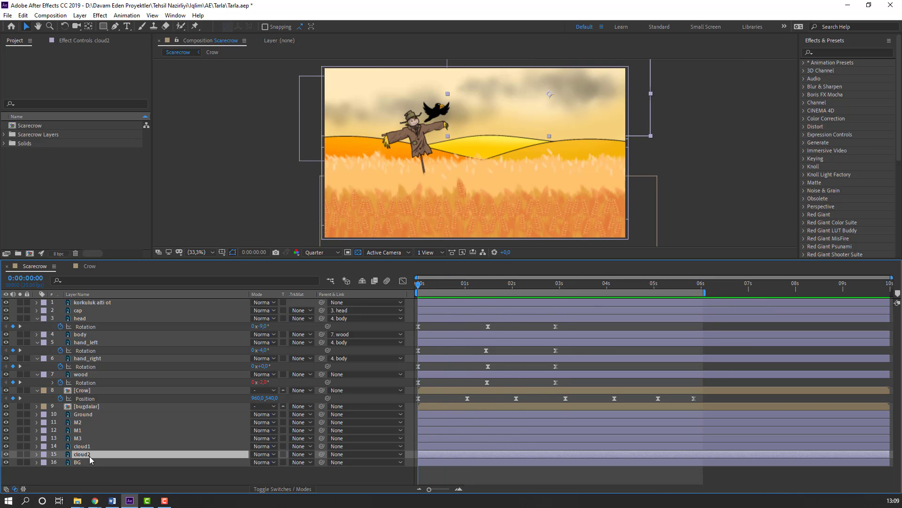
pyautogui.press('p')
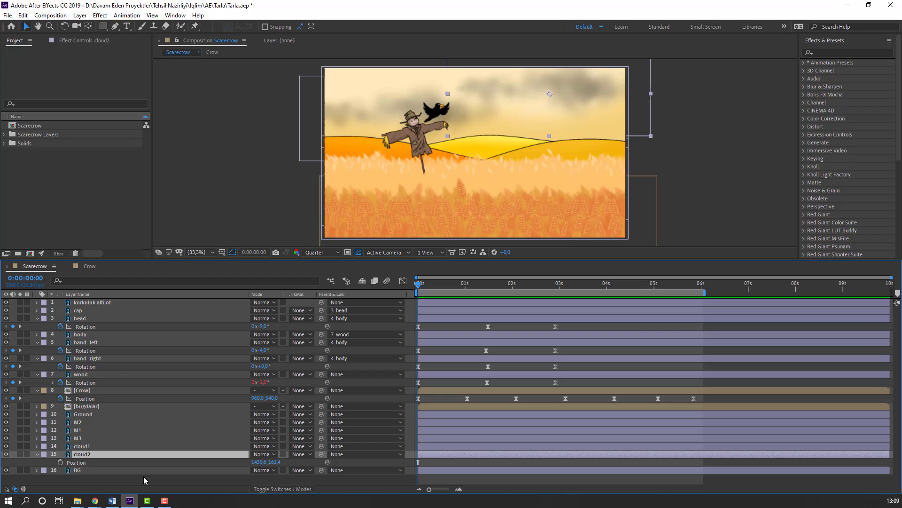
pyautogui.click(60, 462)
pyautogui.click(81, 446)
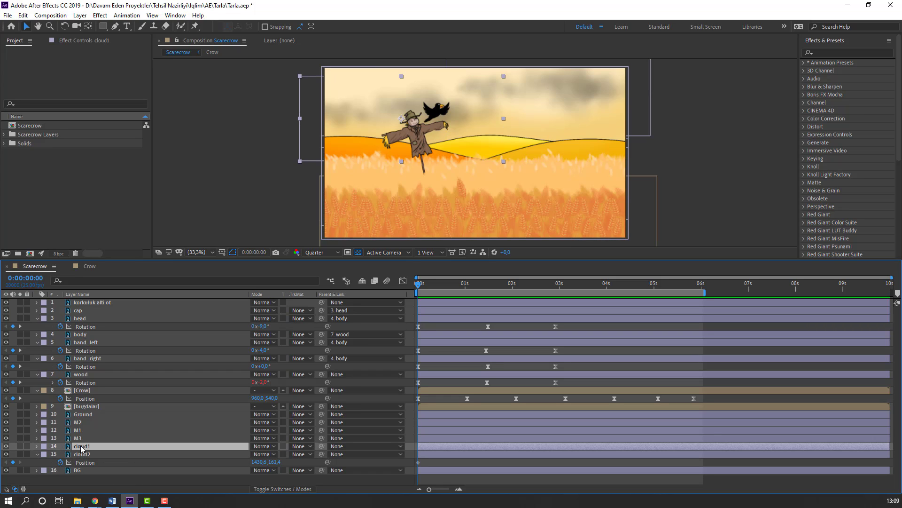
pyautogui.press('p')
pyautogui.click(60, 454)
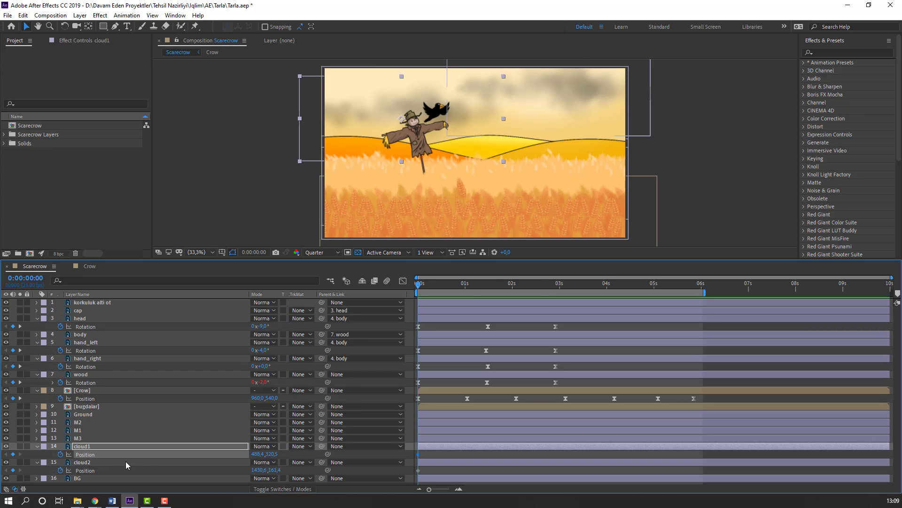
# - Keyframe cloud1 at Position 642.4, 320.5 and cloud2 at 1885.6, 161.4 at 0:00:06:01, and preview the drifting clouds
pyautogui.moveTo(470, 291); pyautogui.dragTo(704, 291)
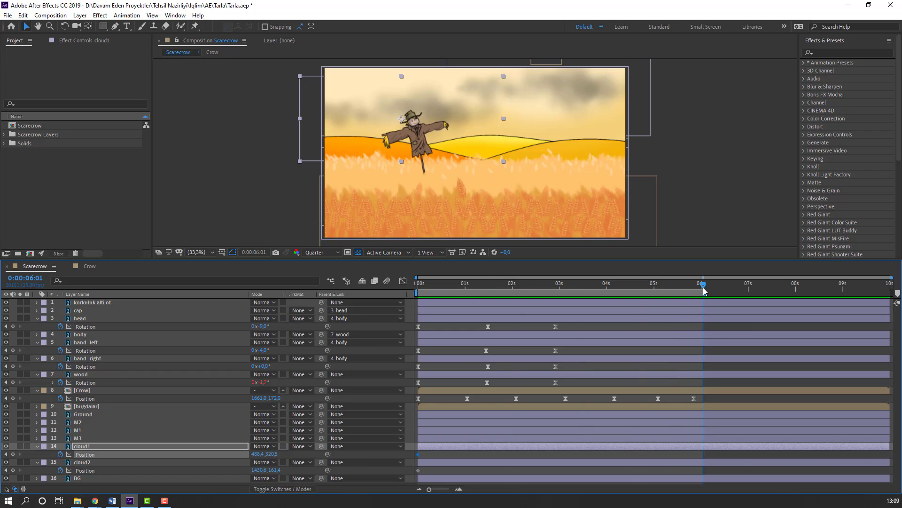
pyautogui.moveTo(257, 454); pyautogui.dragTo(319, 454)
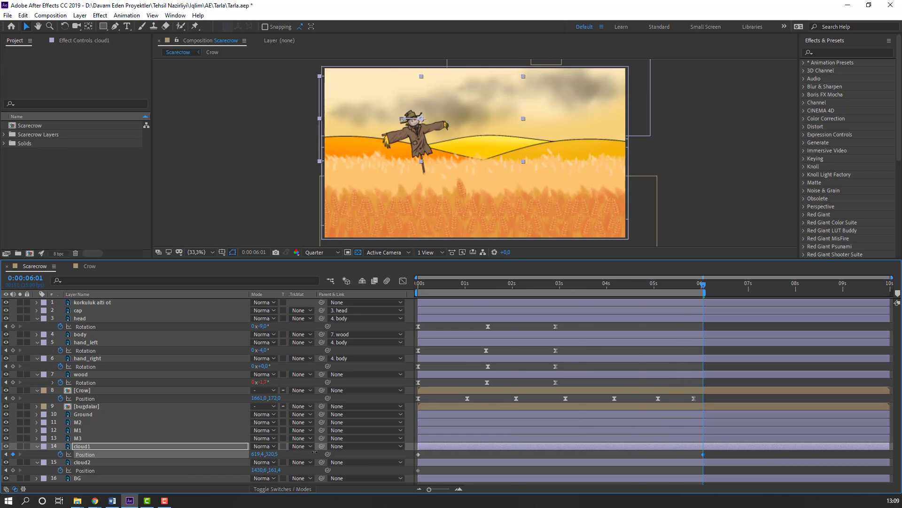
pyautogui.moveTo(257, 470); pyautogui.dragTo(384, 470)
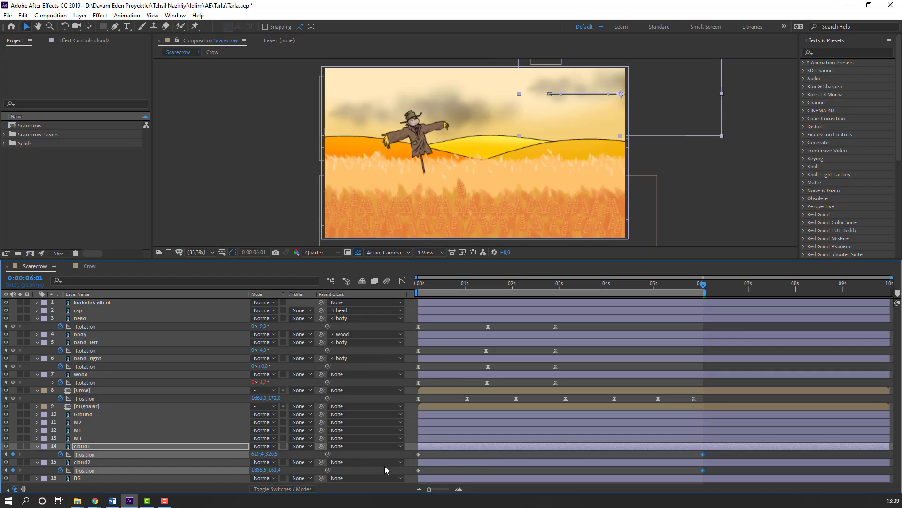
pyautogui.moveTo(262, 454); pyautogui.dragTo(272, 454)
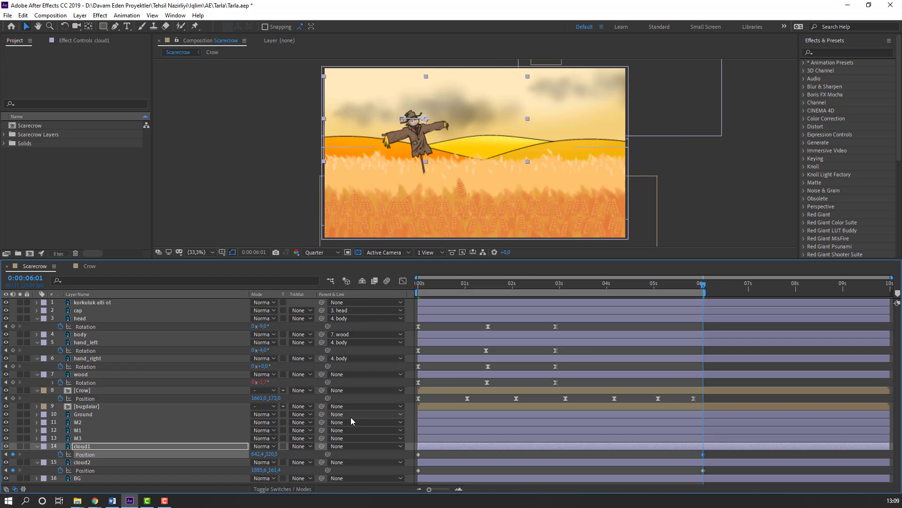
pyautogui.press('space')
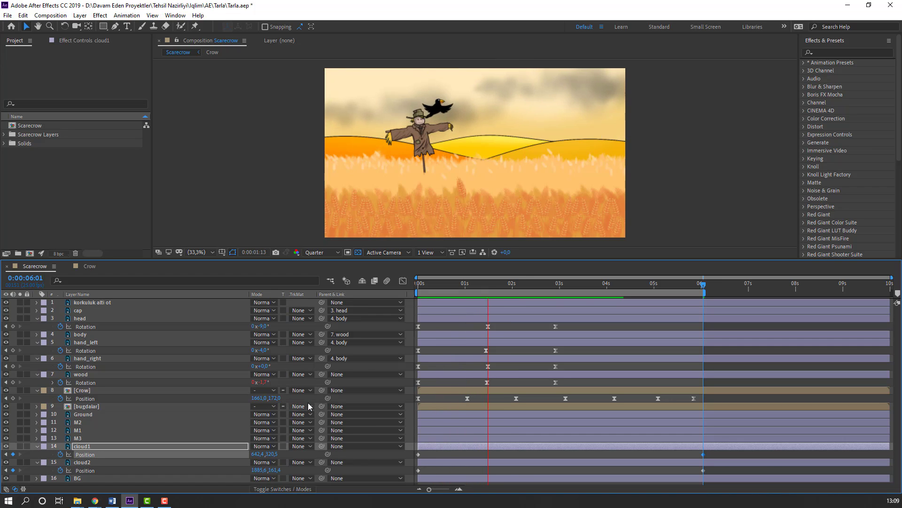
pyautogui.press('space')
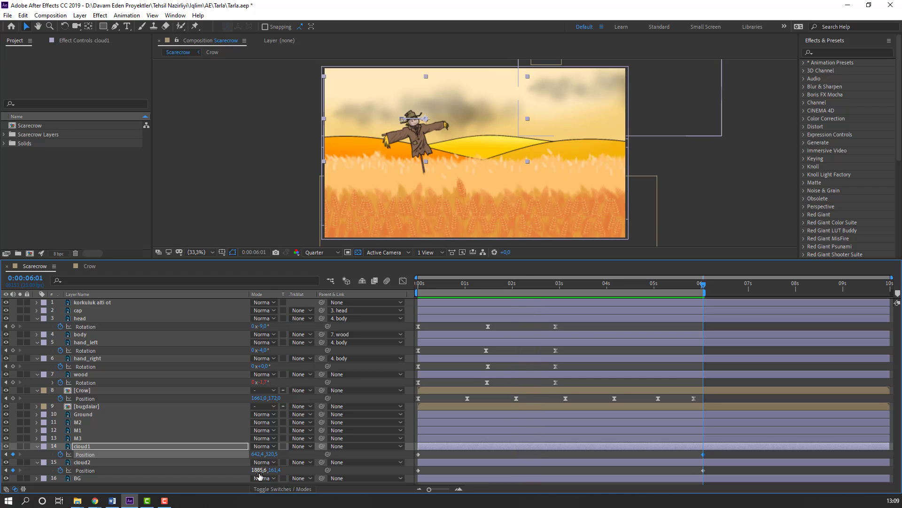
# - Adjust cloud2's Position at 0:00:06:01 to 1677.6, 161.4, checking its drift in previews, and collapse both cloud layers
pyautogui.moveTo(259, 470); pyautogui.dragTo(125, 470)
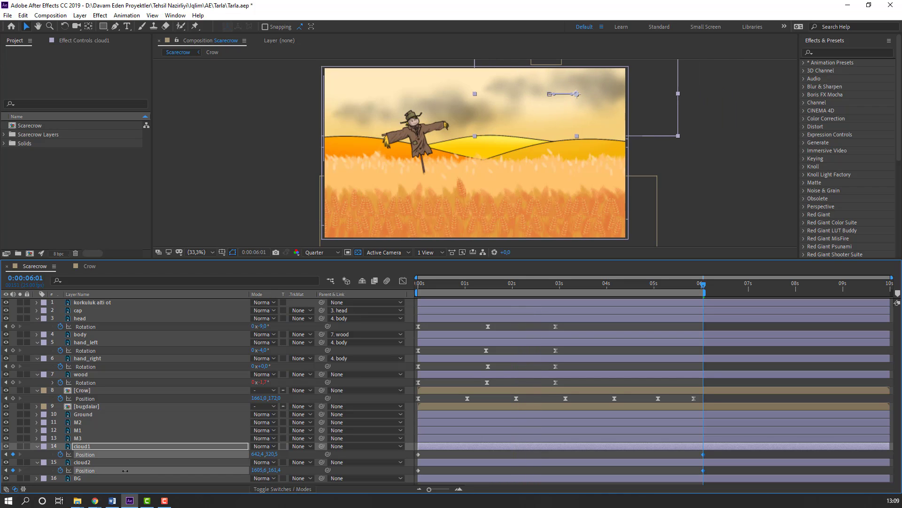
pyautogui.click(126, 470)
pyautogui.press('space')
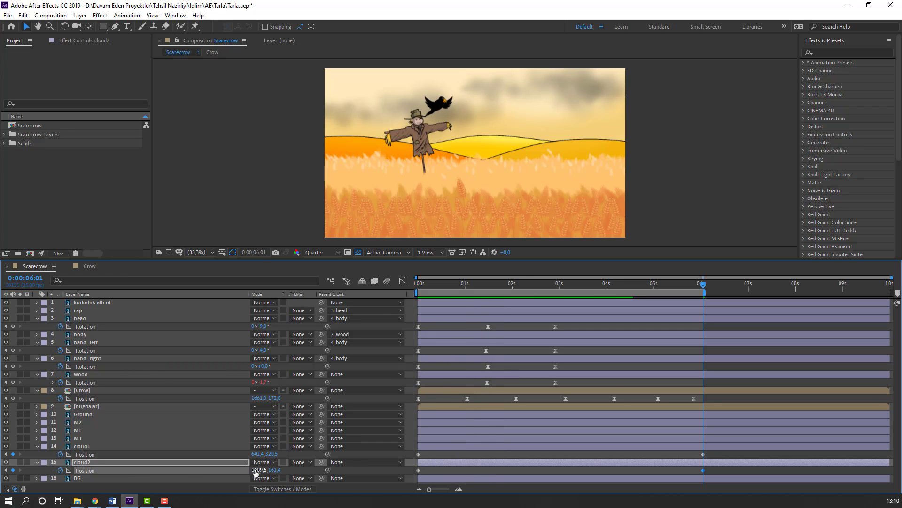
pyautogui.press('space')
pyautogui.moveTo(258, 471); pyautogui.dragTo(289, 471)
pyautogui.press('space')
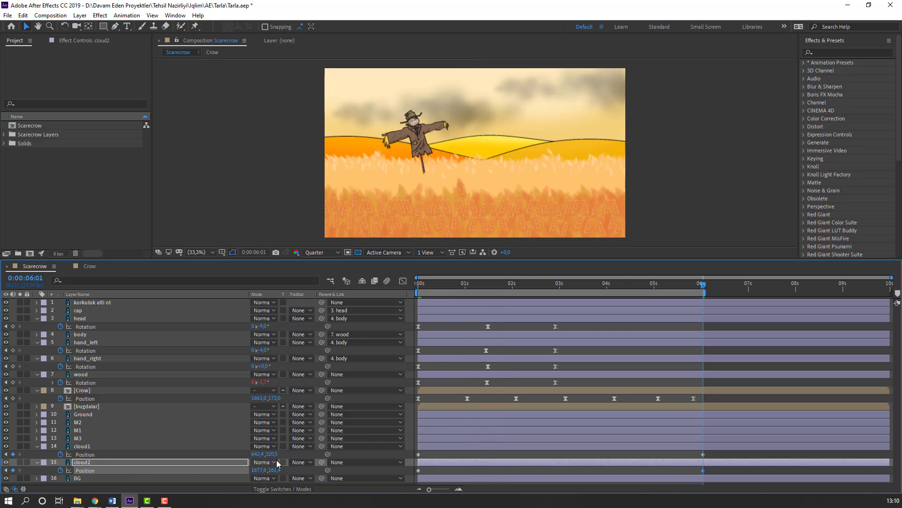
pyautogui.press('space')
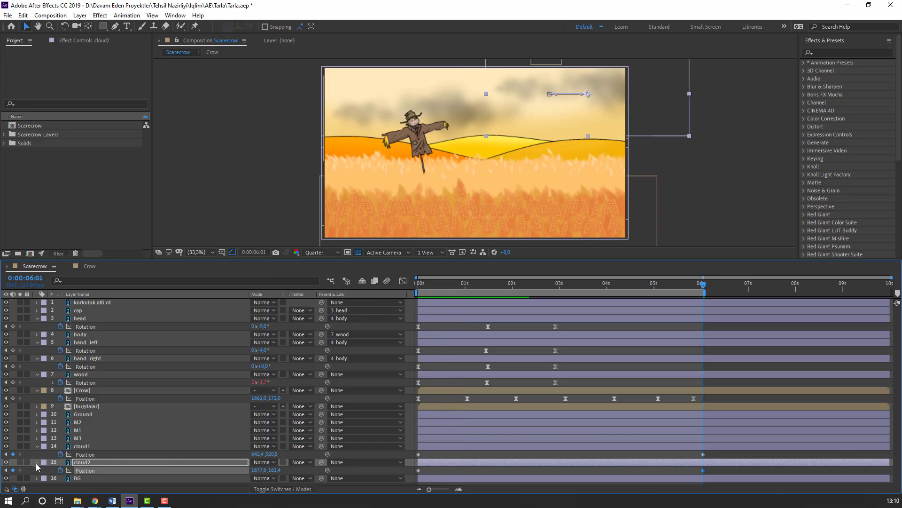
pyautogui.click(37, 462)
pyautogui.click(37, 446)
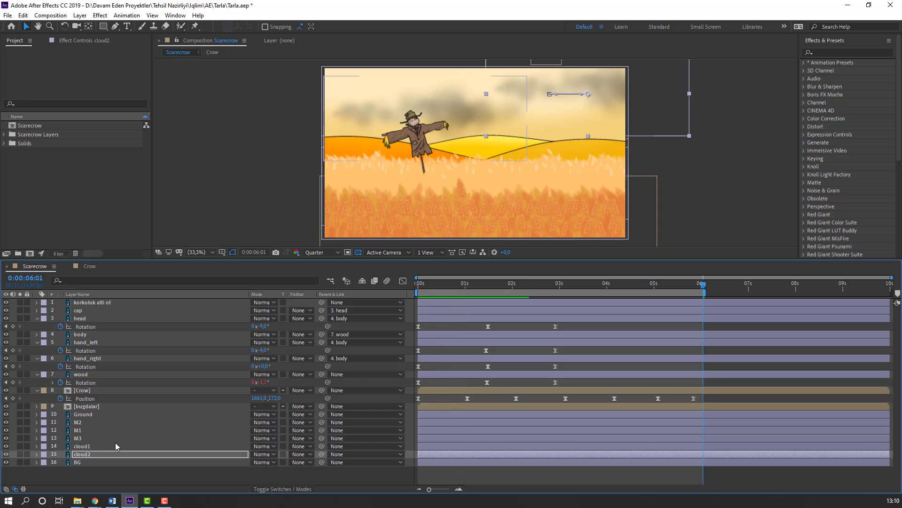
# - Open the bugdalar composition and move every wheat layer's anchor point to its bottom centre with Anchor Point Mover
pyautogui.doubleClick(85, 406)
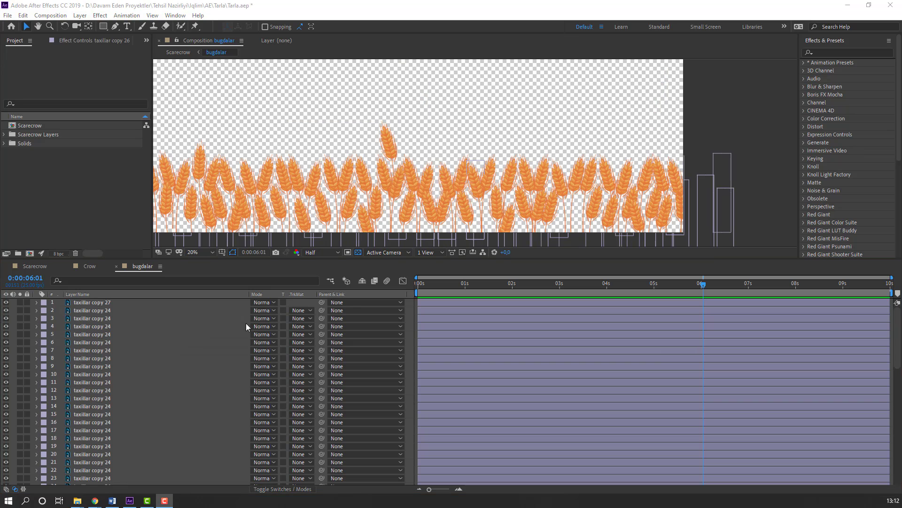
pyautogui.click(89, 302)
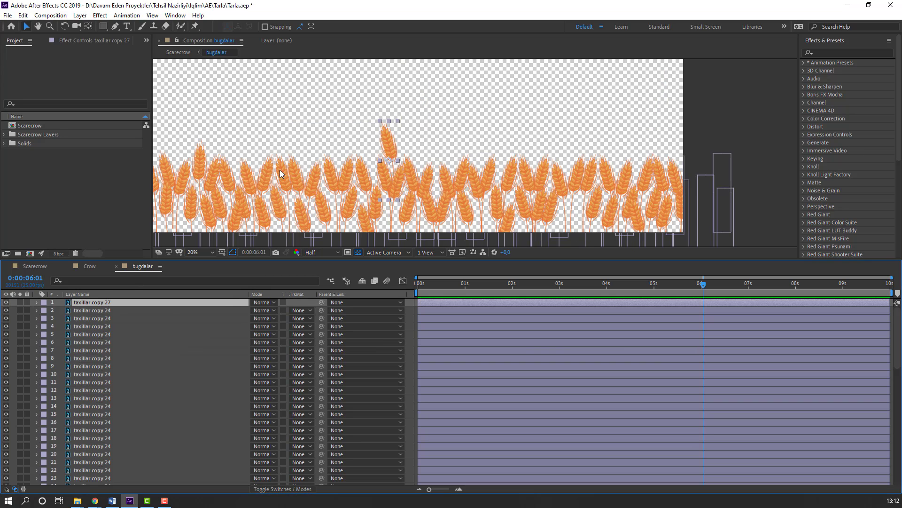
pyautogui.hotkey('ctrl', 'a')
pyautogui.moveTo(282, 193)
pyautogui.mouseDown()
pyautogui.moveTo(305, 182)
pyautogui.moveTo(278, 176)
pyautogui.mouseUp()
pyautogui.press('v')
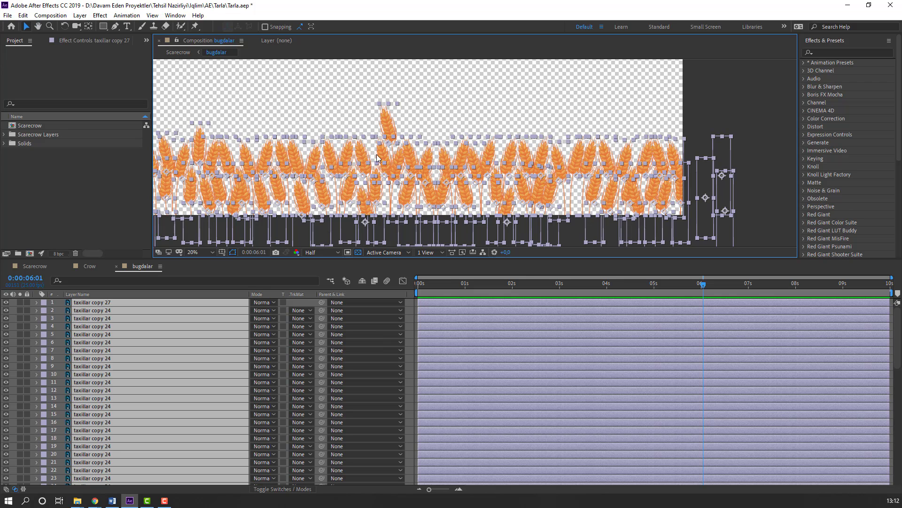
pyautogui.click(175, 15)
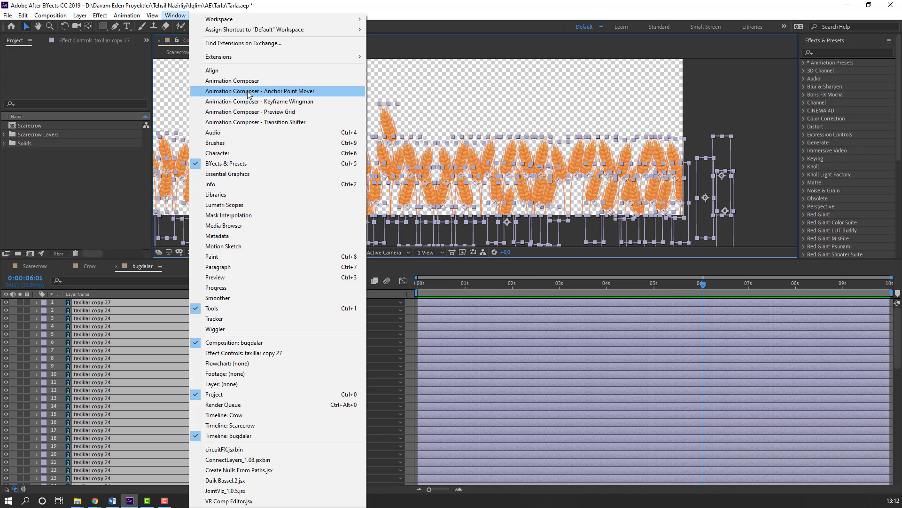
pyautogui.click(299, 92)
pyautogui.moveTo(571, 94); pyautogui.dragTo(562, 96)
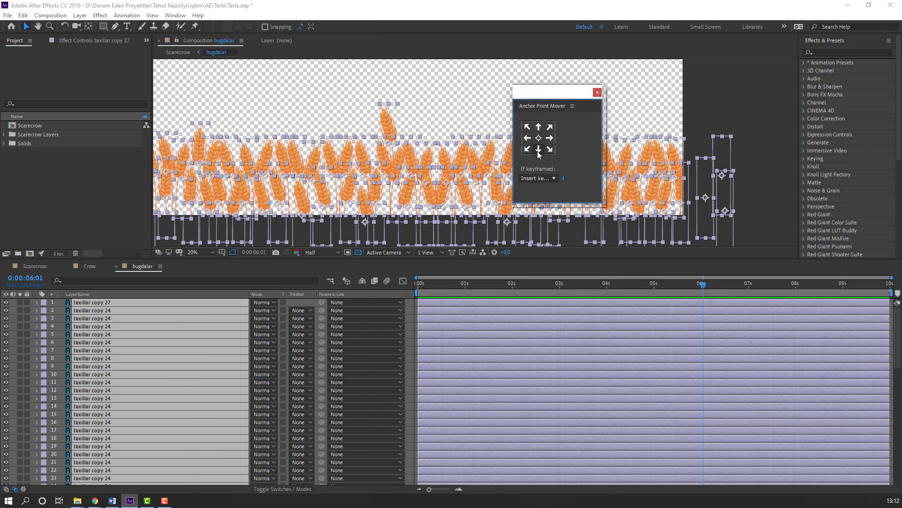
pyautogui.click(538, 149)
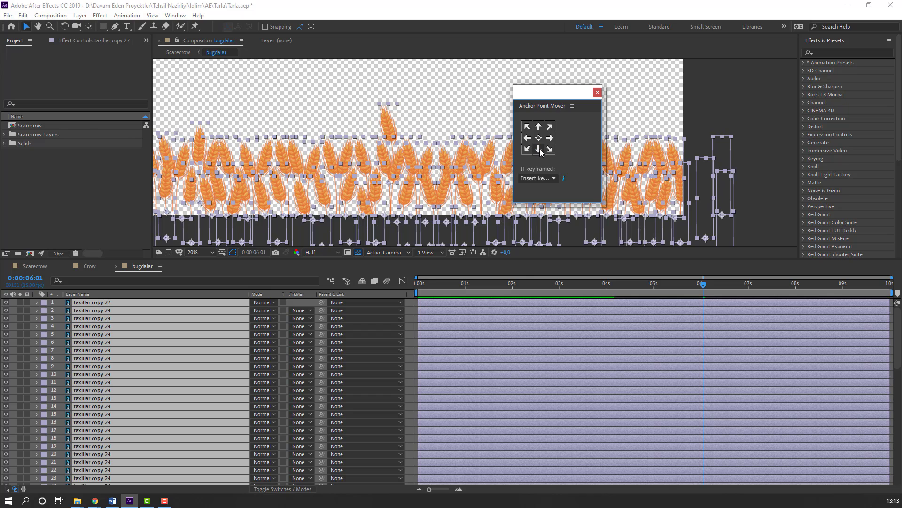
pyautogui.click(597, 92)
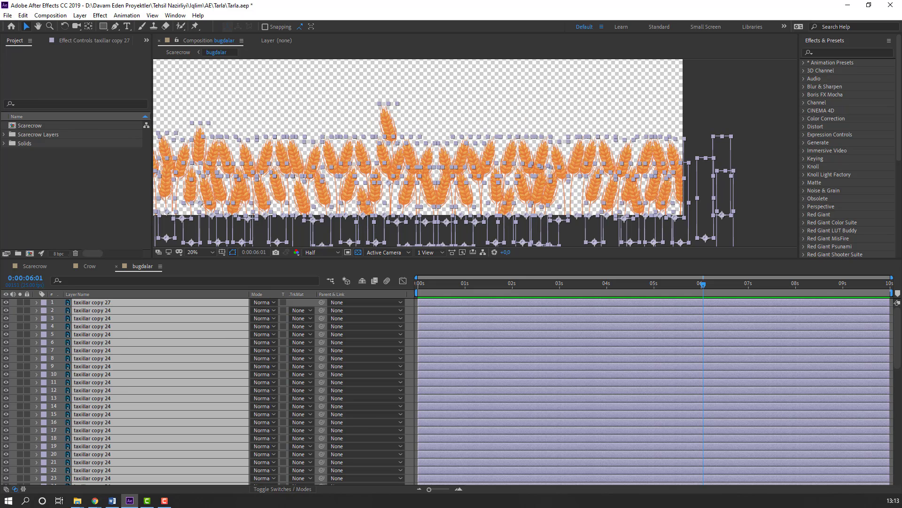
# - Search the effects and presets for "wiggle", and solo the taxillar copy 27 layer in an enlarged viewer
pyautogui.click(830, 52)
pyautogui.write('wiggle')
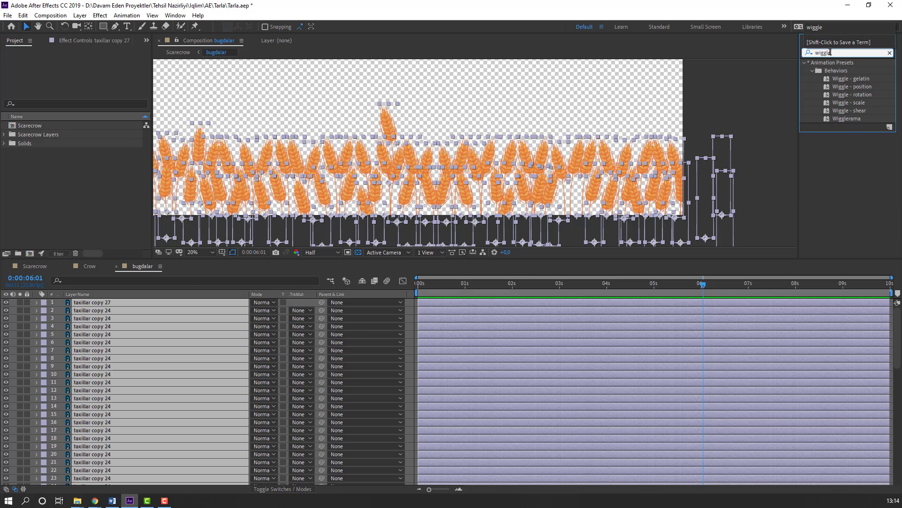
pyautogui.moveTo(853, 94); pyautogui.dragTo(92, 247)
pyautogui.scroll(2, 386, 164)
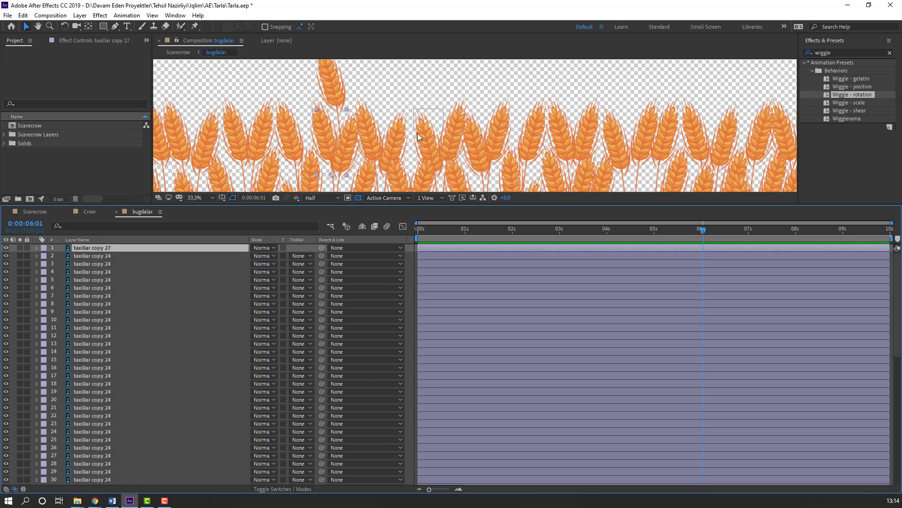
pyautogui.click(20, 251)
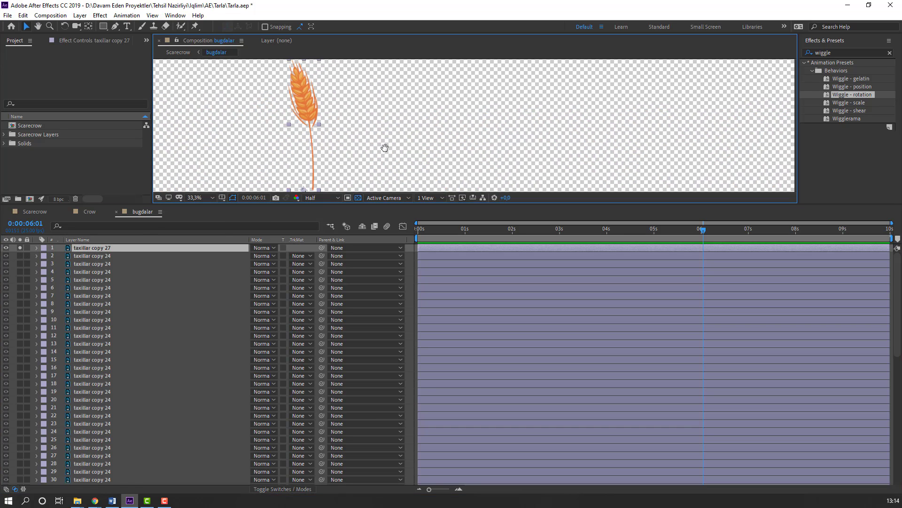
pyautogui.moveTo(318, 226); pyautogui.dragTo(318, 345)
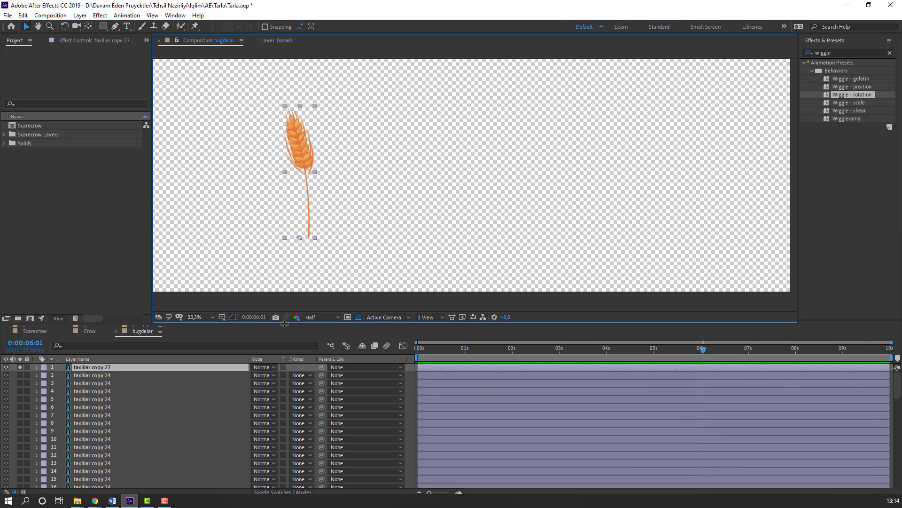
# - Apply the Wiggle - rotation preset to taxillar copy 27 with a Wiggle Amount of 5°, and preview the sway from the start
pyautogui.moveTo(846, 96); pyautogui.dragTo(303, 151)
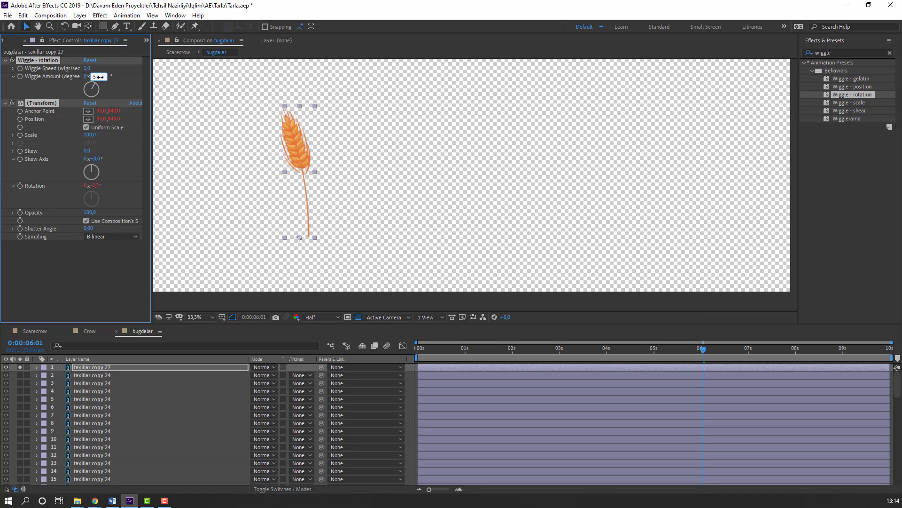
pyautogui.press('Return')
pyautogui.click(332, 329)
pyautogui.press('Home')
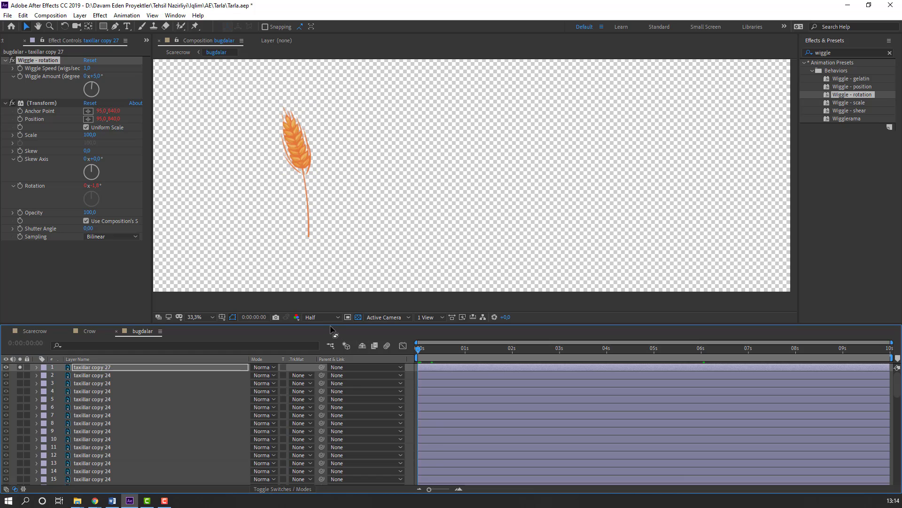
pyautogui.press('space')
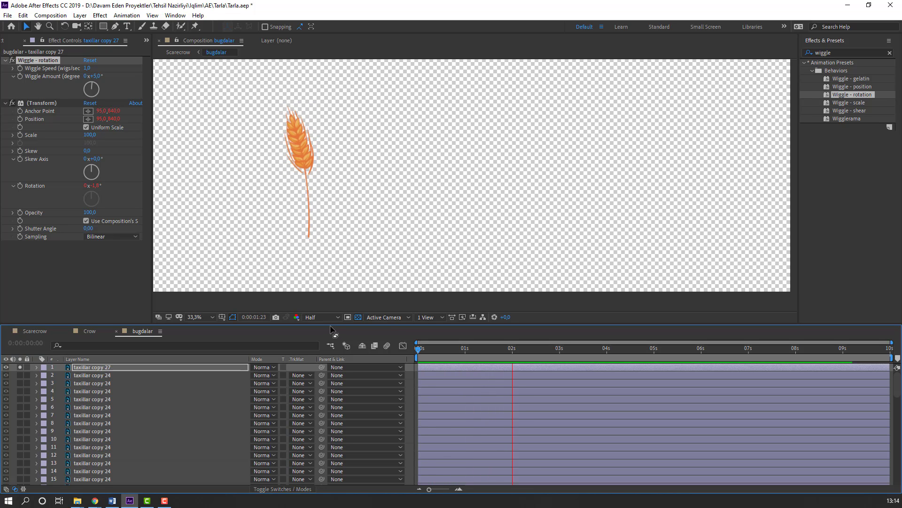
pyautogui.press('space')
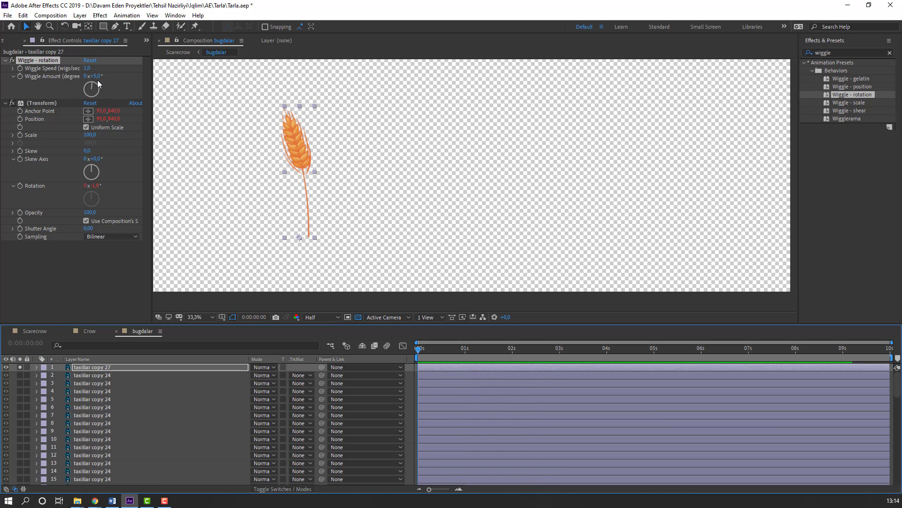
# - Set taxillar copy 27's Wiggle Speed to 0.5 and Wiggle Amount to 3°, previewing the sway after each change
pyautogui.click(86, 68)
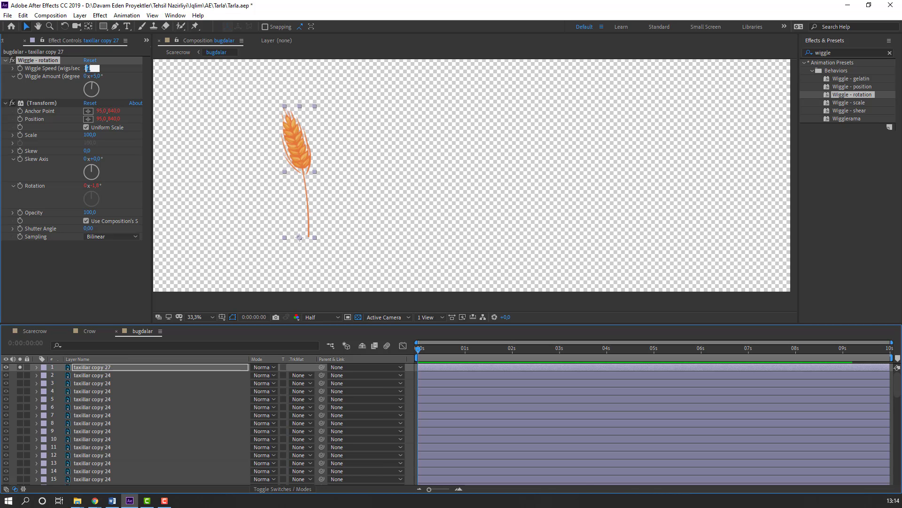
pyautogui.press('Return')
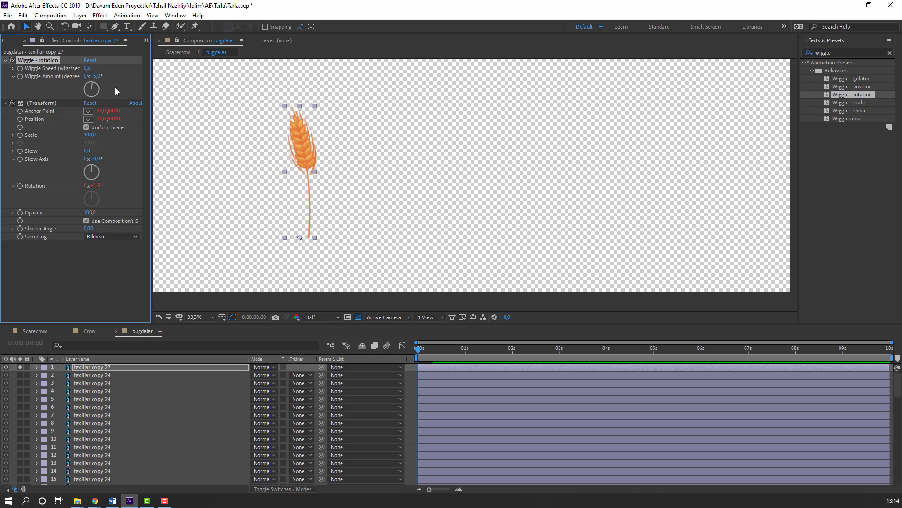
pyautogui.press('space')
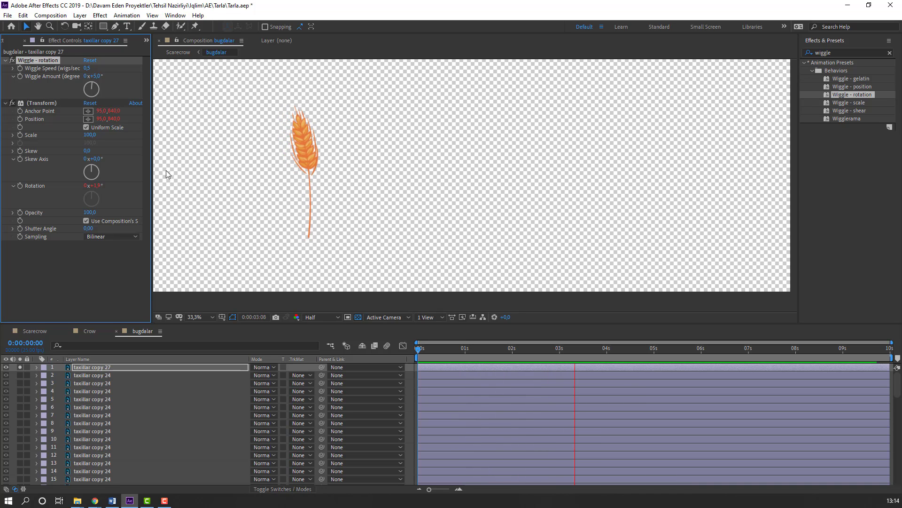
pyautogui.press('space')
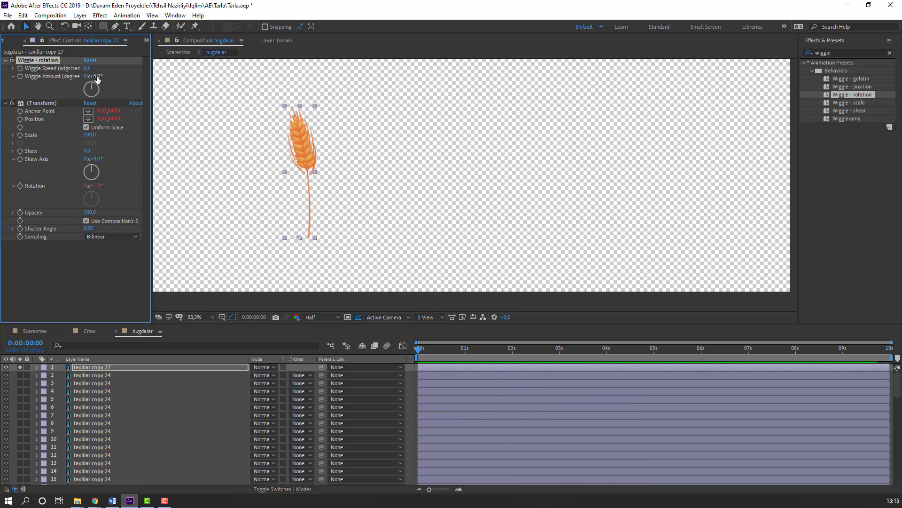
pyautogui.write('3')
pyautogui.press('Return')
pyautogui.press('space')
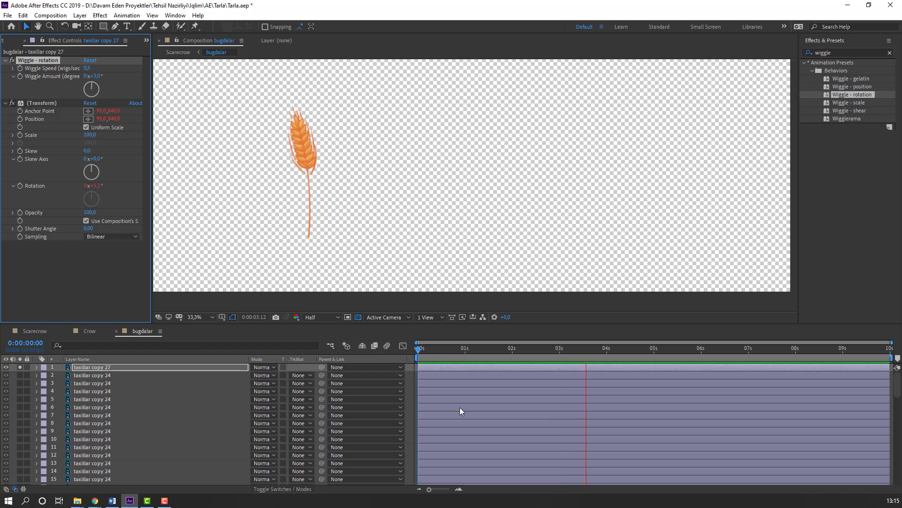
pyautogui.press('space')
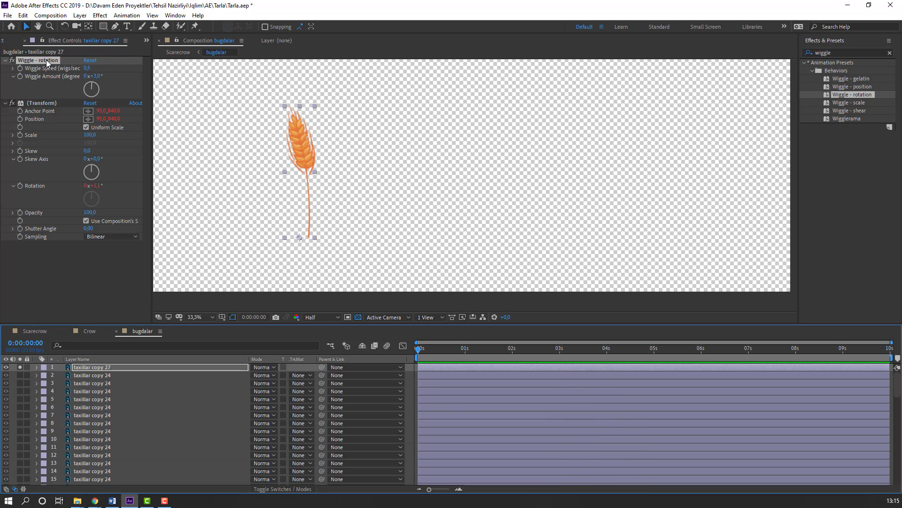
# - Copy the Wiggle - rotation and Transform effects from taxillar copy 27, unsolo it, and paste them onto all the other wheat layers
pyautogui.click(51, 110)
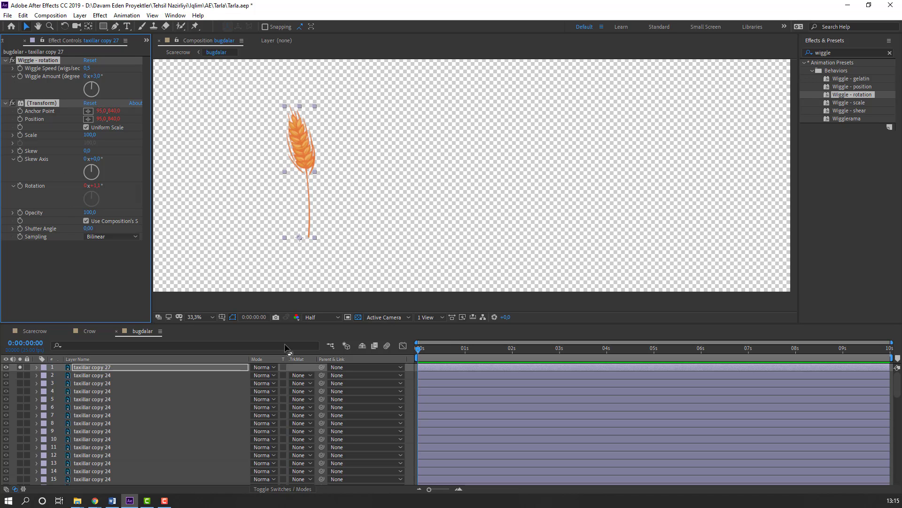
pyautogui.moveTo(268, 325); pyautogui.dragTo(267, 197)
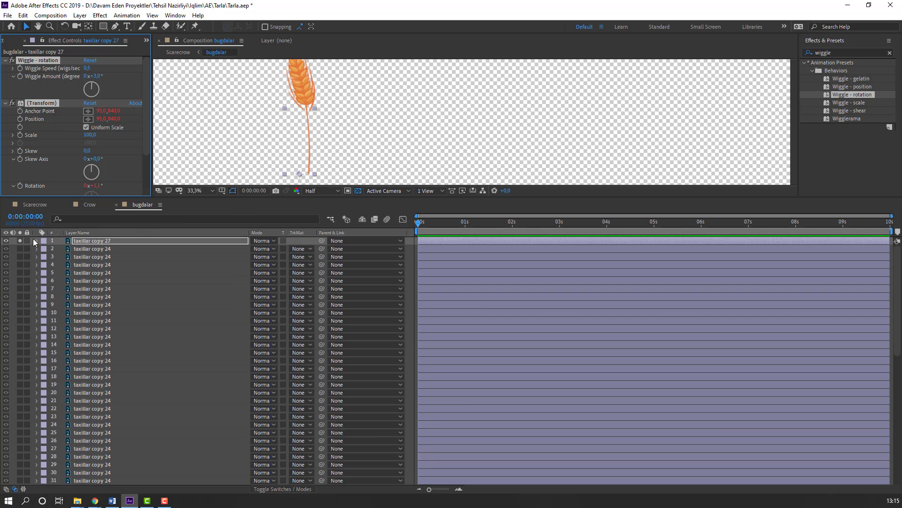
pyautogui.click(21, 241)
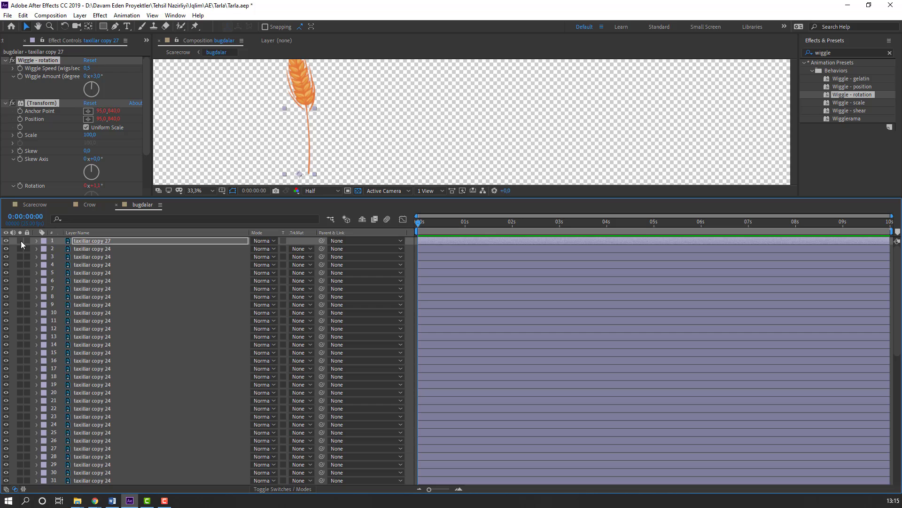
pyautogui.click(103, 250)
pyautogui.hotkey('ctrl', 'a')
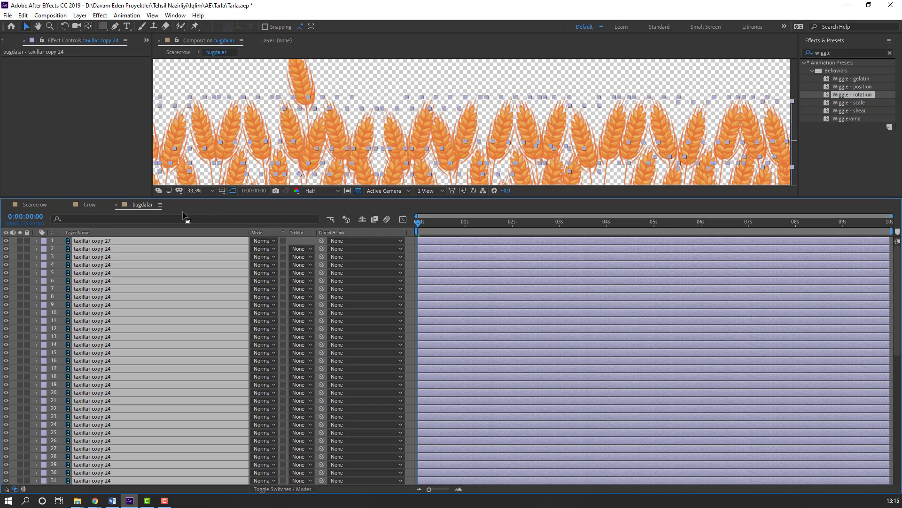
pyautogui.keyDown('ctrl'); pyautogui.click(107, 241); pyautogui.keyUp('ctrl')
pyautogui.scroll(-2, 540, 94)
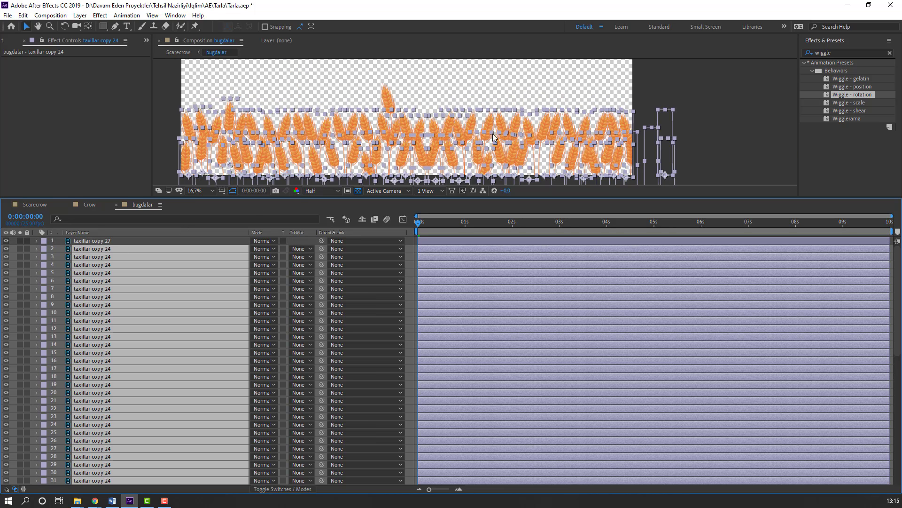
pyautogui.moveTo(851, 95); pyautogui.dragTo(486, 146)
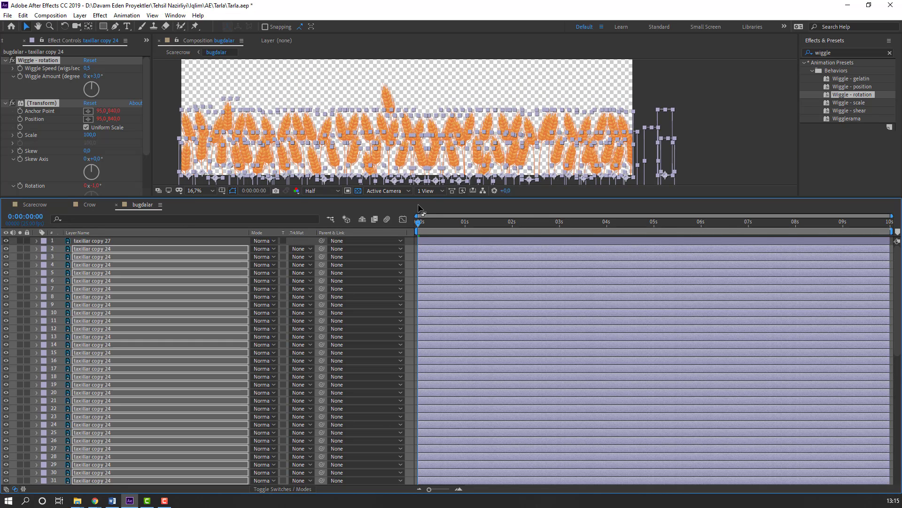
# - Preview the swaying wheat in an enlarged viewer, reducing the preview resolution to Quarter
pyautogui.press('space')
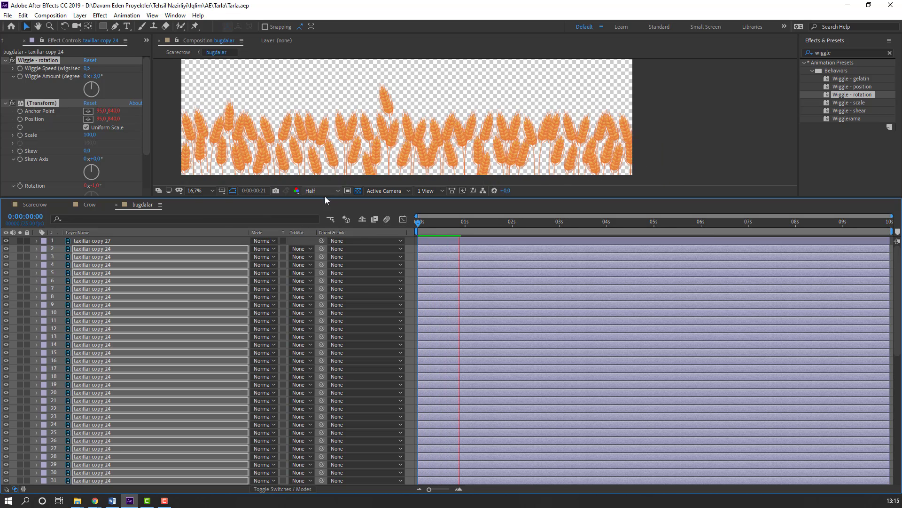
pyautogui.moveTo(322, 197); pyautogui.dragTo(322, 319)
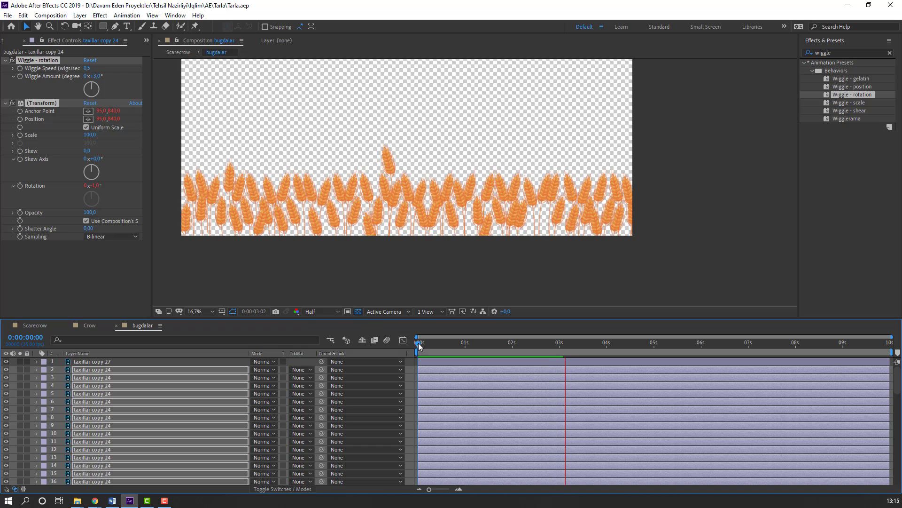
pyautogui.press('space')
pyautogui.click(322, 311)
pyautogui.click(316, 368)
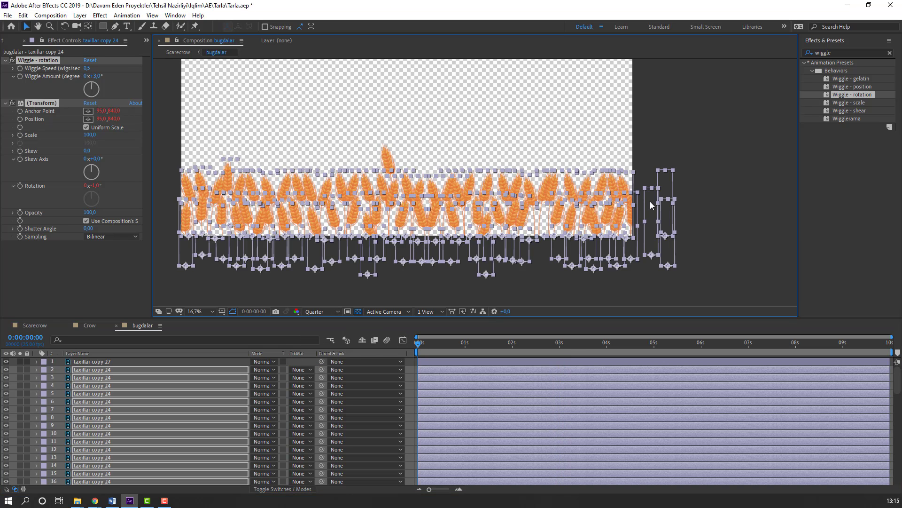
pyautogui.press('space')
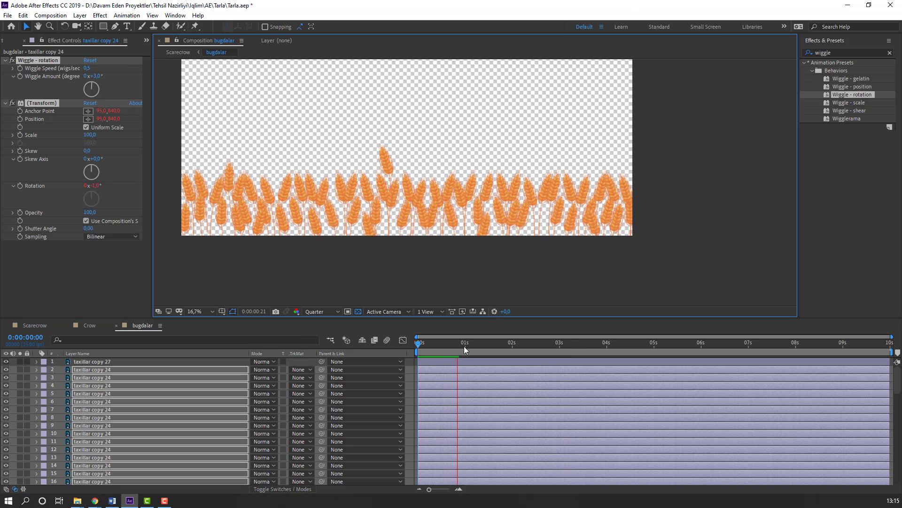
pyautogui.click(441, 344)
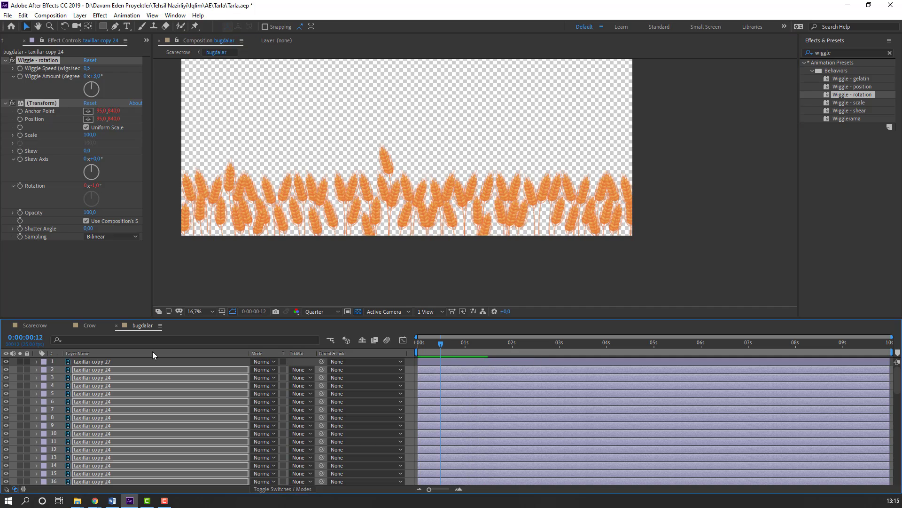
# - Return to the Scarecrow composition and preview the whole scene with the swaying wheat
pyautogui.click(29, 324)
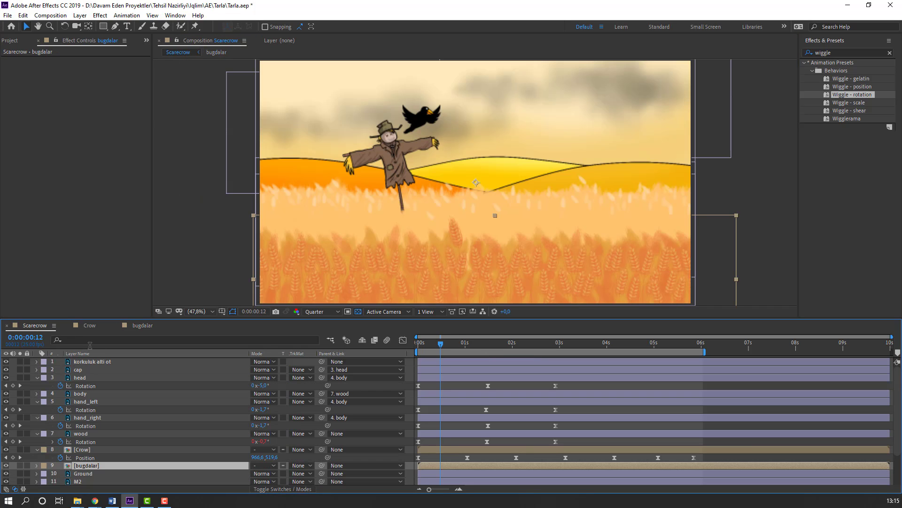
pyautogui.press('space')
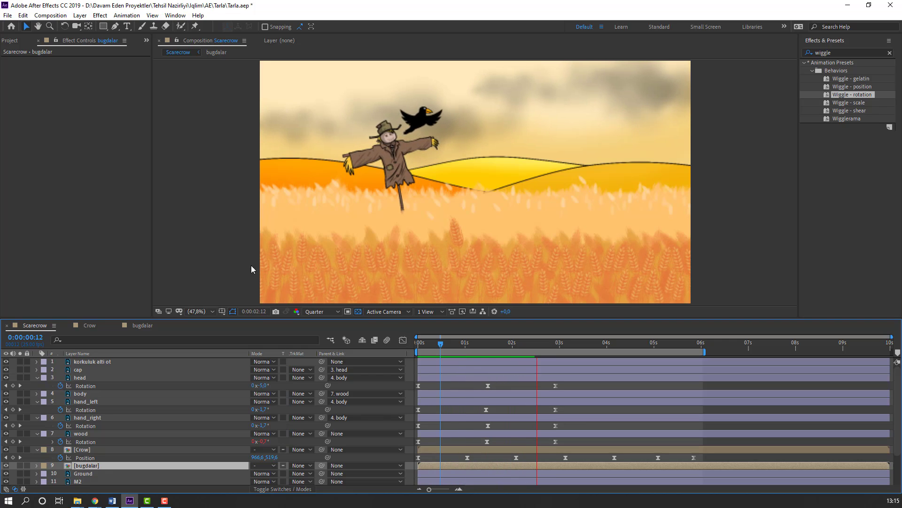
pyautogui.press(',')
pyautogui.press(',')
pyautogui.press('.')
pyautogui.press('.')
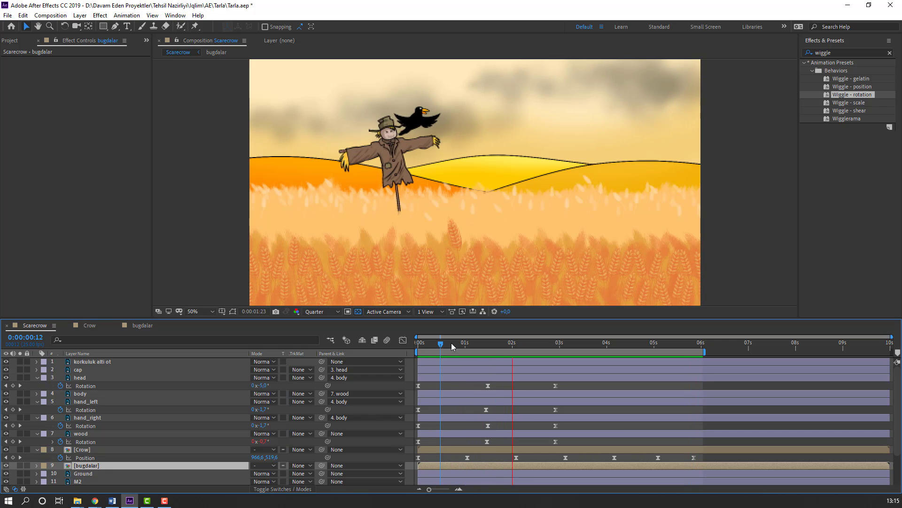
pyautogui.press('space')
pyautogui.press('Home')
# - Solo the Ground layer, search the effects for "wave", and apply Wave Warp to it with the default settings
pyautogui.scroll(-2, 113, 463)
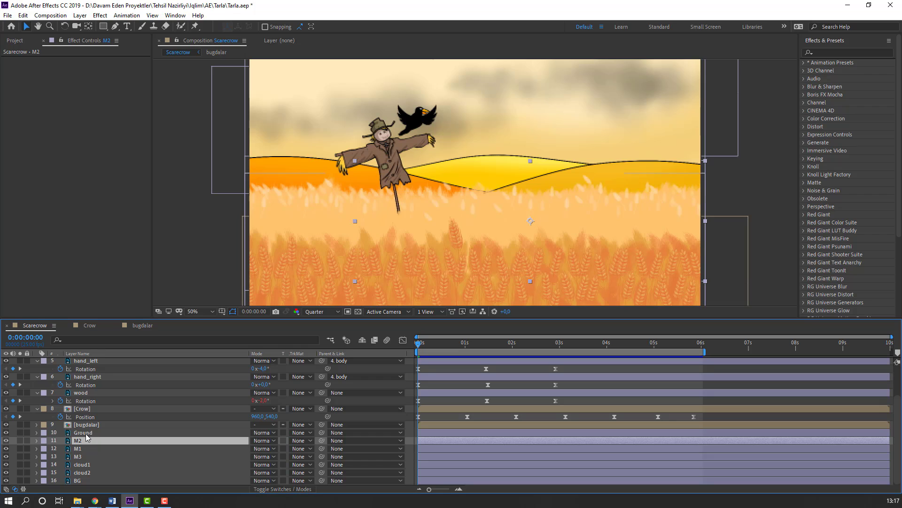
pyautogui.click(84, 433)
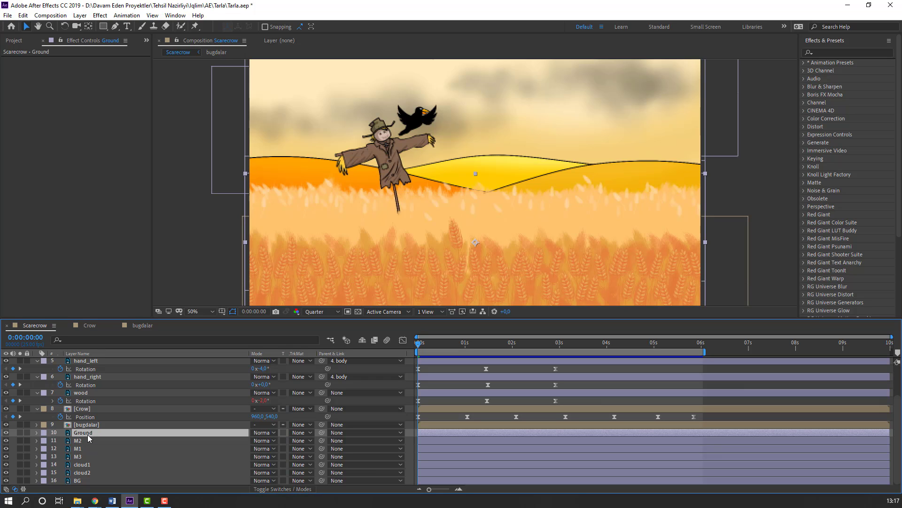
pyautogui.click(20, 433)
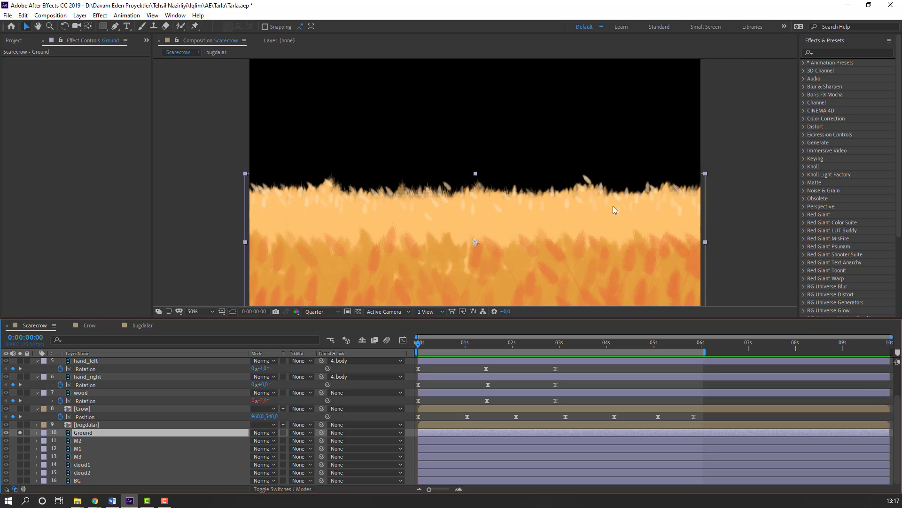
pyautogui.click(834, 52)
pyautogui.write('wave')
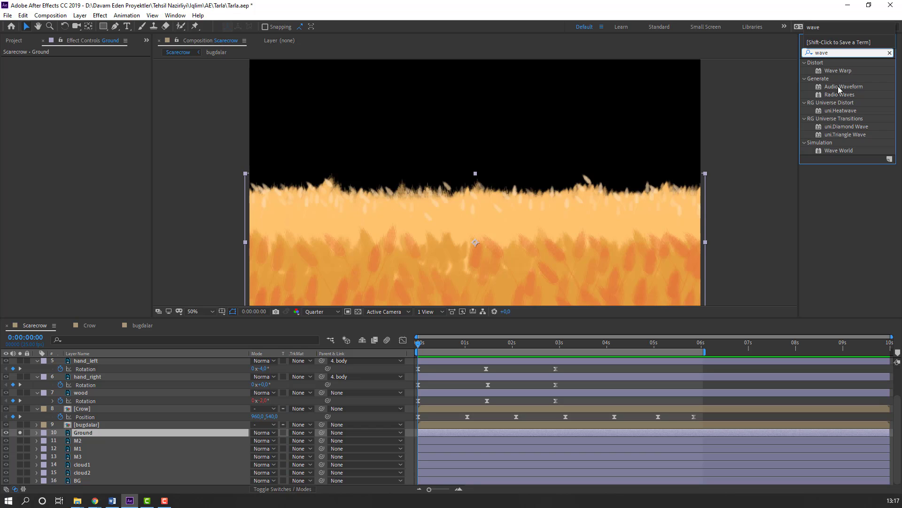
pyautogui.moveTo(838, 72); pyautogui.dragTo(99, 436)
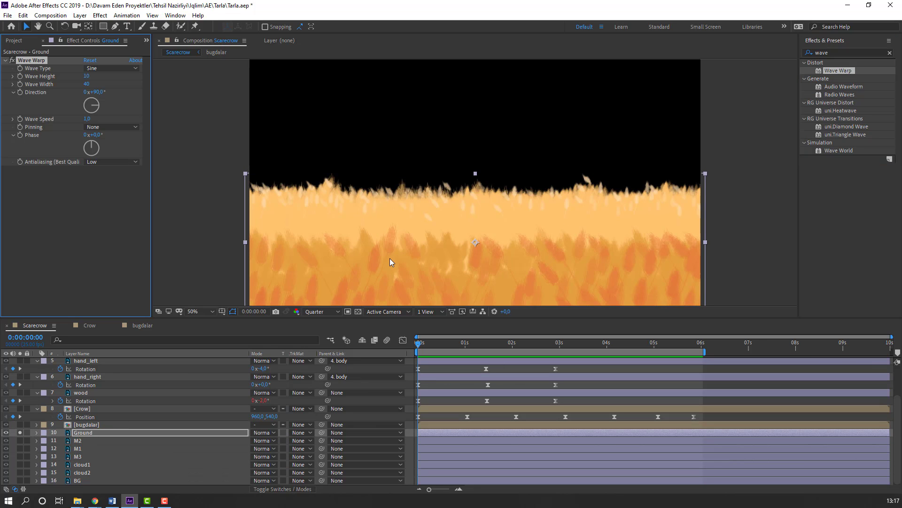
# - Preview the Ground layer's wave motion close up, trying Full resolution before returning to the start at Quarter resolution
pyautogui.press('.')
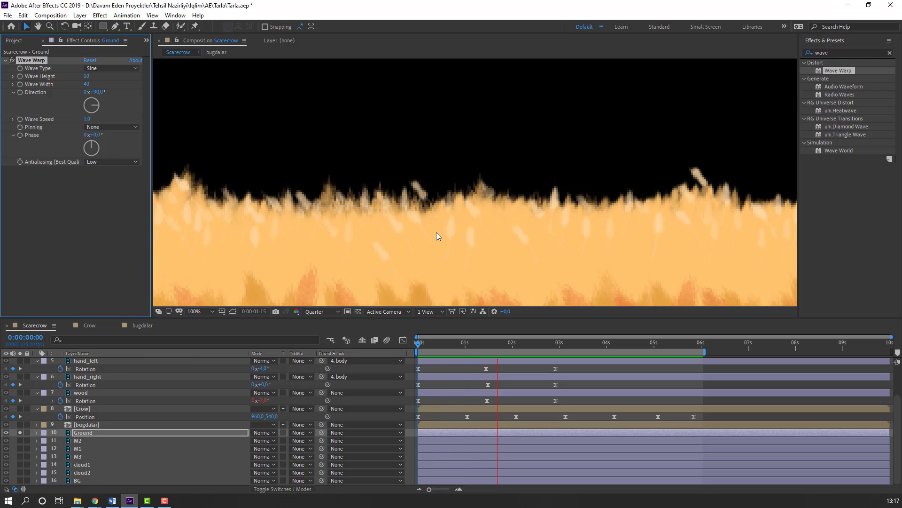
pyautogui.click(442, 346)
pyautogui.click(321, 311)
pyautogui.click(317, 331)
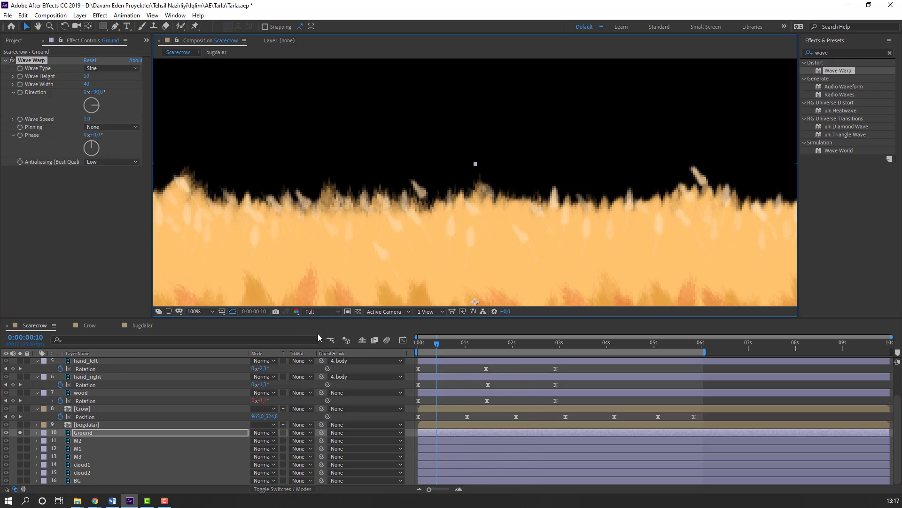
pyautogui.press('space')
pyautogui.press(',')
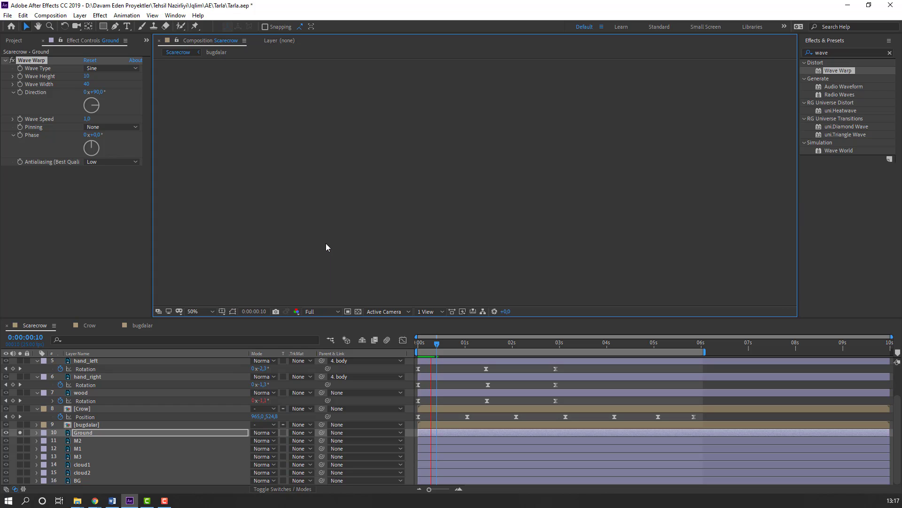
pyautogui.click(419, 343)
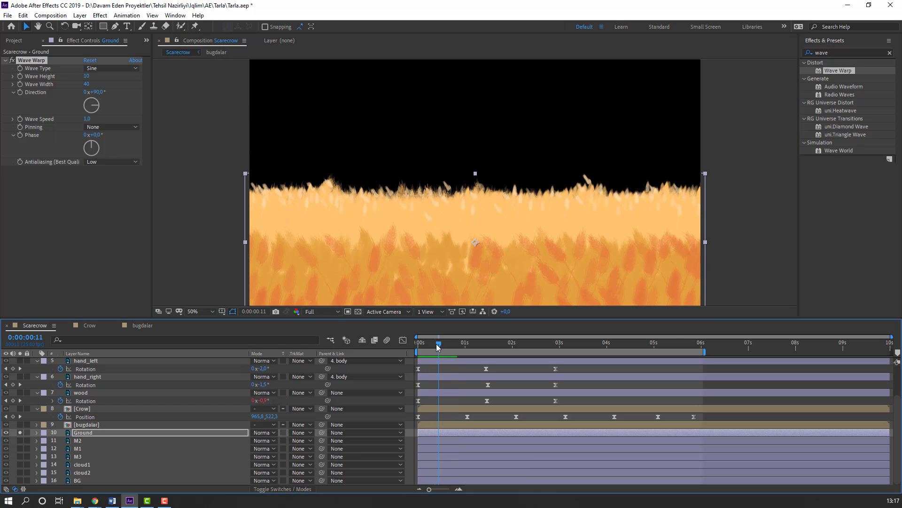
pyautogui.click(329, 312)
pyautogui.click(318, 366)
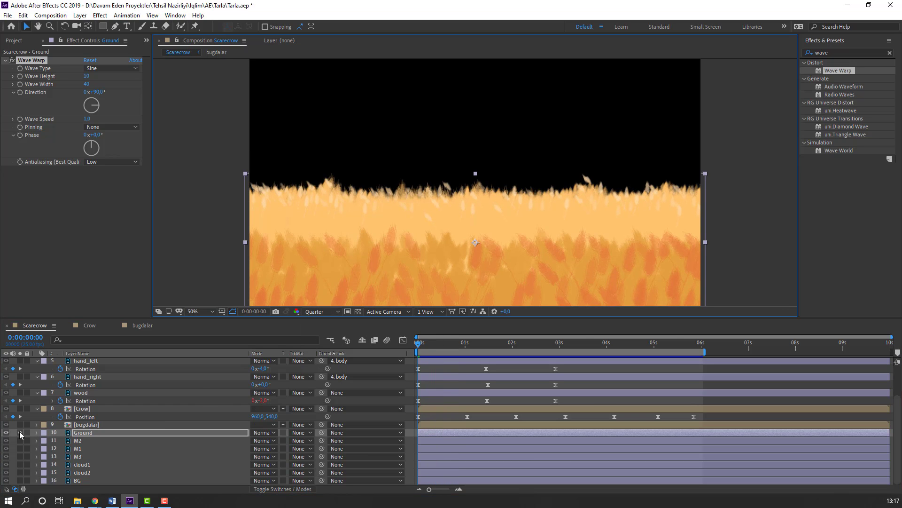
# - Unsolo the Ground layer and preview the complete scene fitted in the viewer
pyautogui.click(19, 432)
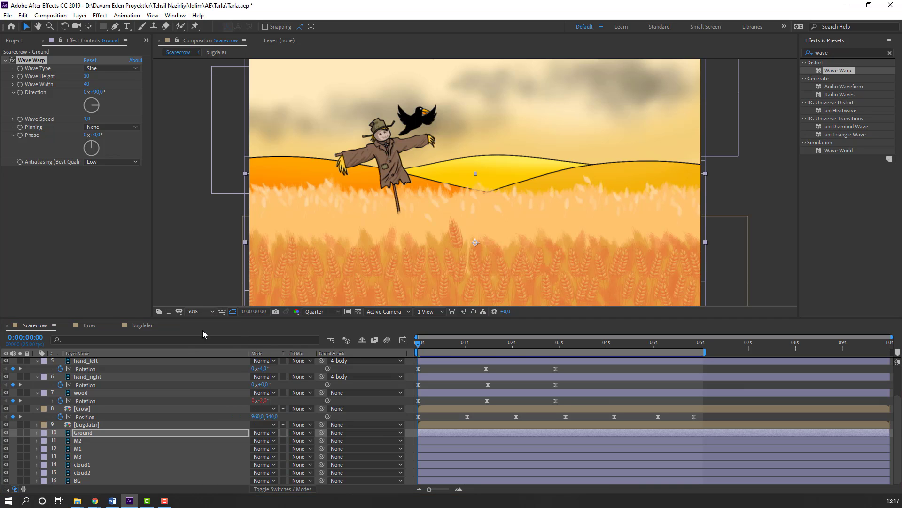
pyautogui.click(187, 243)
pyautogui.press('space')
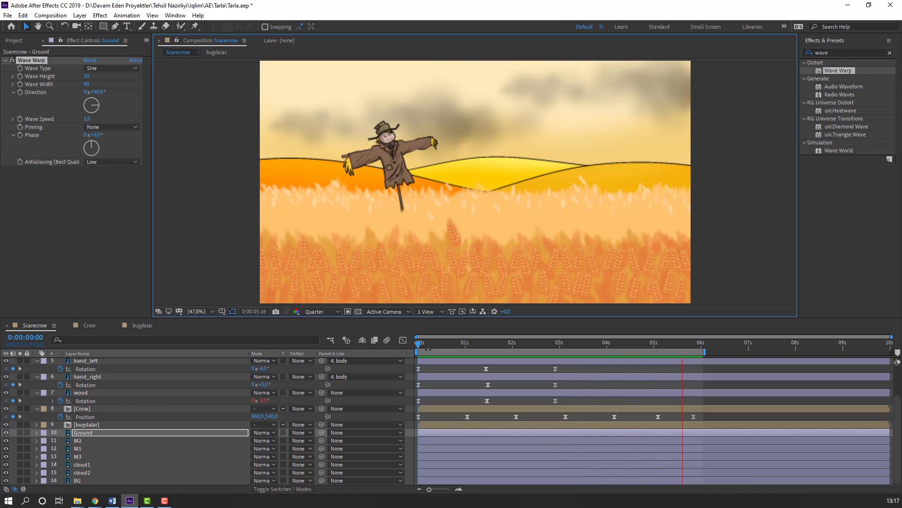
pyautogui.click(171, 337)
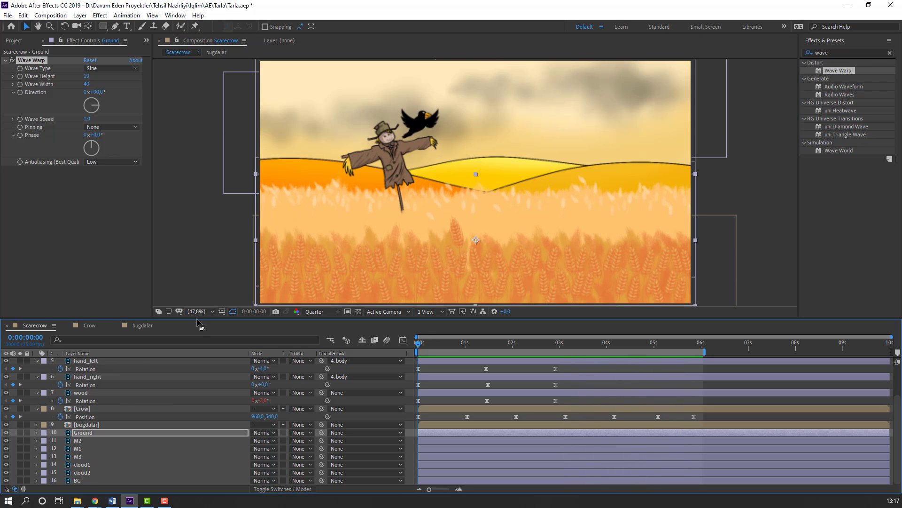
# - Collapse the expanded layer properties in the Scarecrow timeline and enlarge the timeline area so all layers fit
pyautogui.click(37, 361)
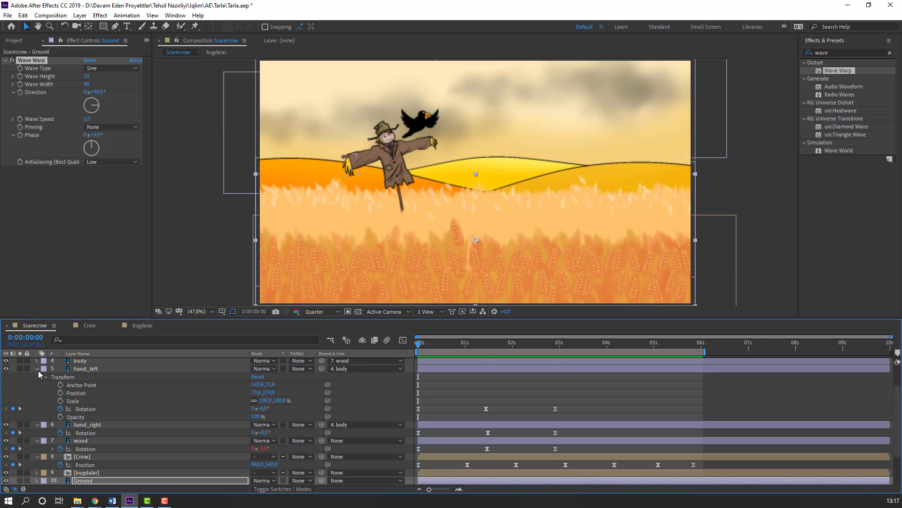
pyautogui.click(38, 378)
pyautogui.click(37, 393)
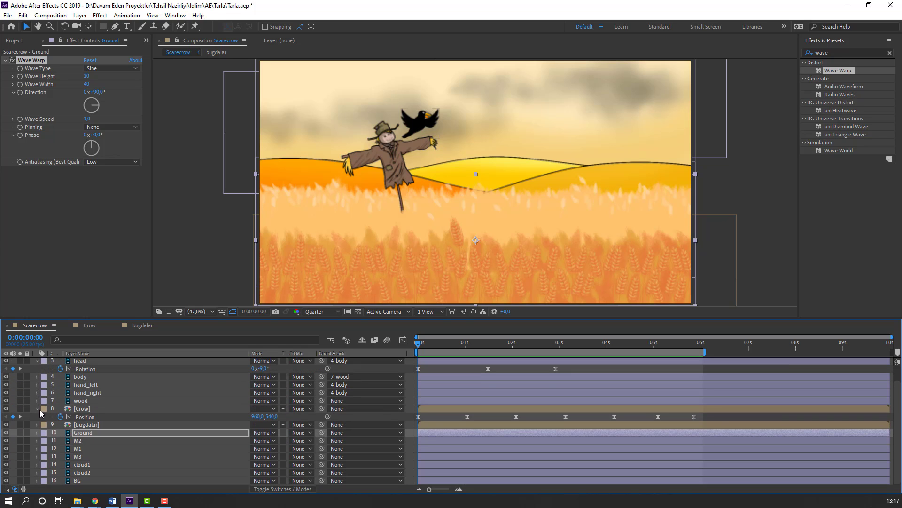
pyautogui.click(37, 408)
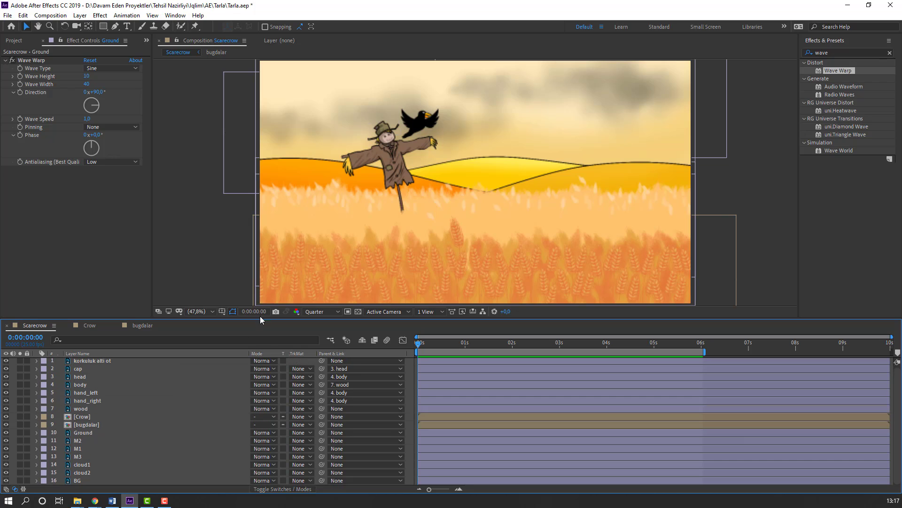
pyautogui.moveTo(260, 319); pyautogui.dragTo(261, 247)
# - Add a null object to the Scarecrow composition and rename it Camera
pyautogui.rightClick(127, 447)
pyautogui.moveTo(230, 340)
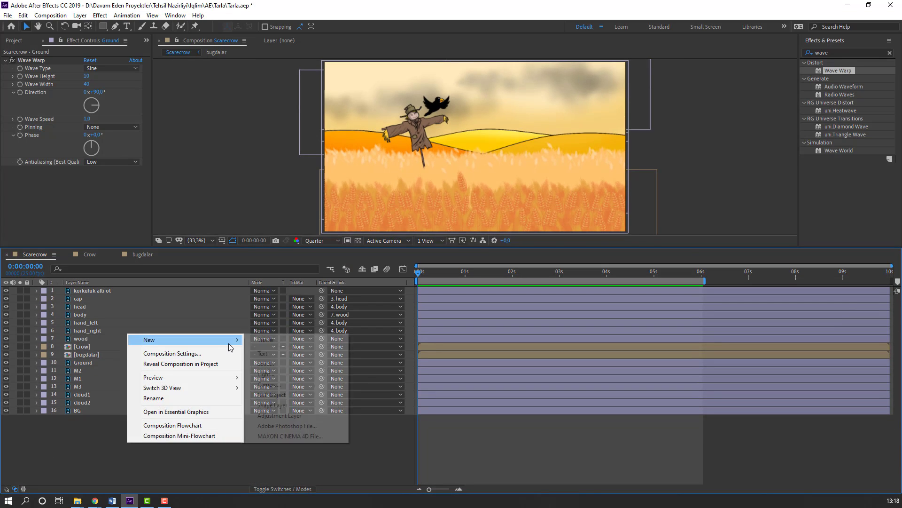
pyautogui.click(282, 397)
pyautogui.press('Return')
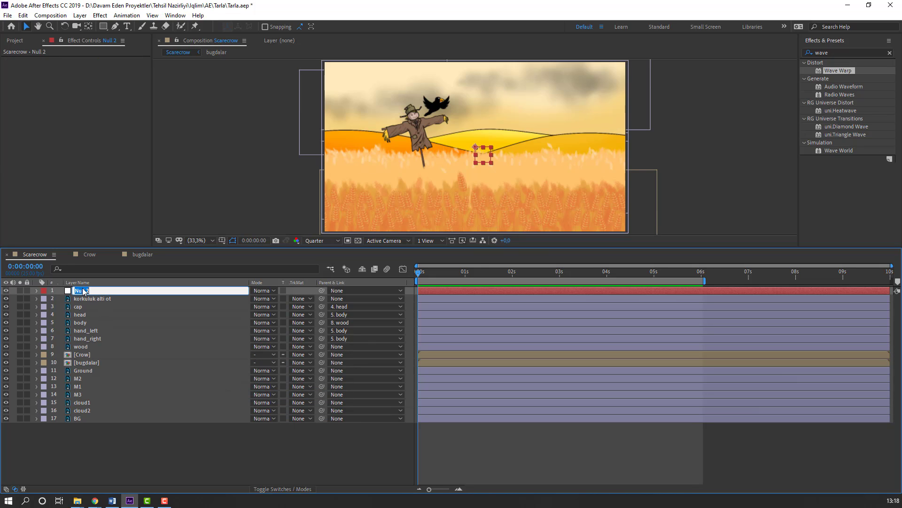
pyautogui.write('Camera')
pyautogui.press('Return')
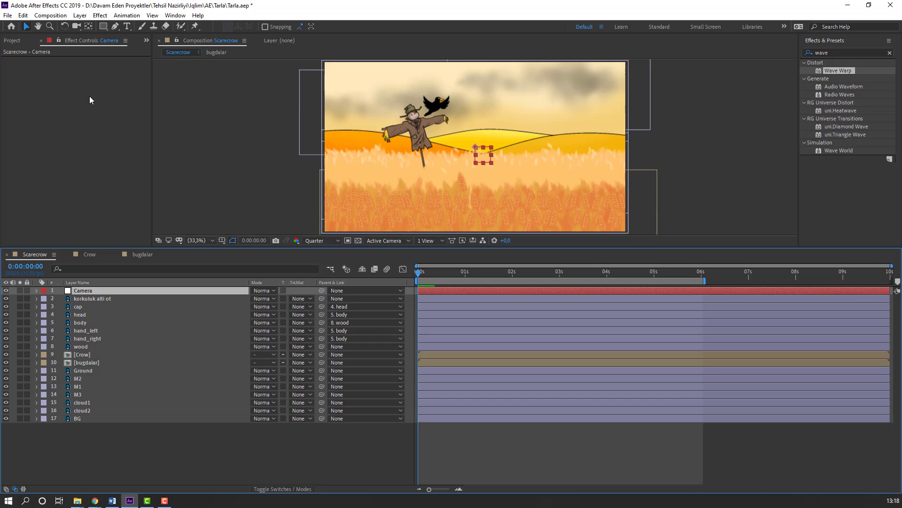
# - Center the Camera null's anchor point within it and align the null horizontally and vertically to the composition's center
pyautogui.click(88, 26)
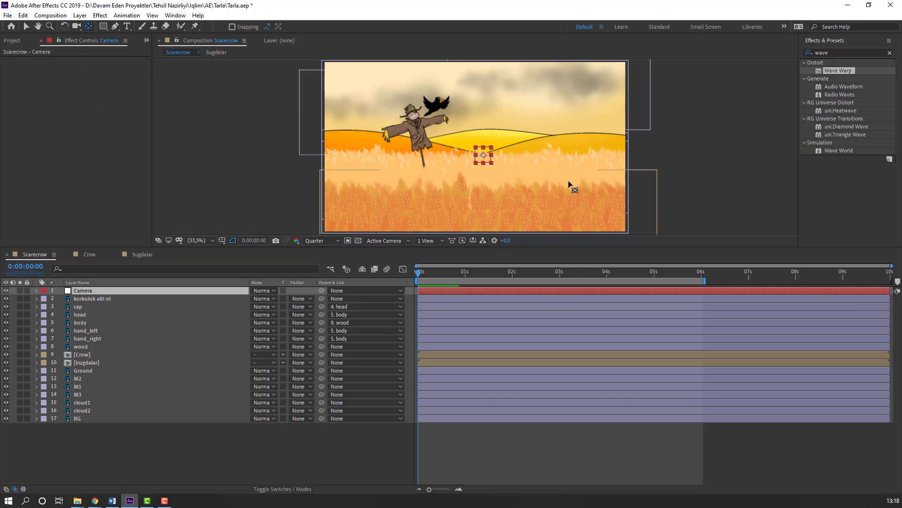
pyautogui.press('v')
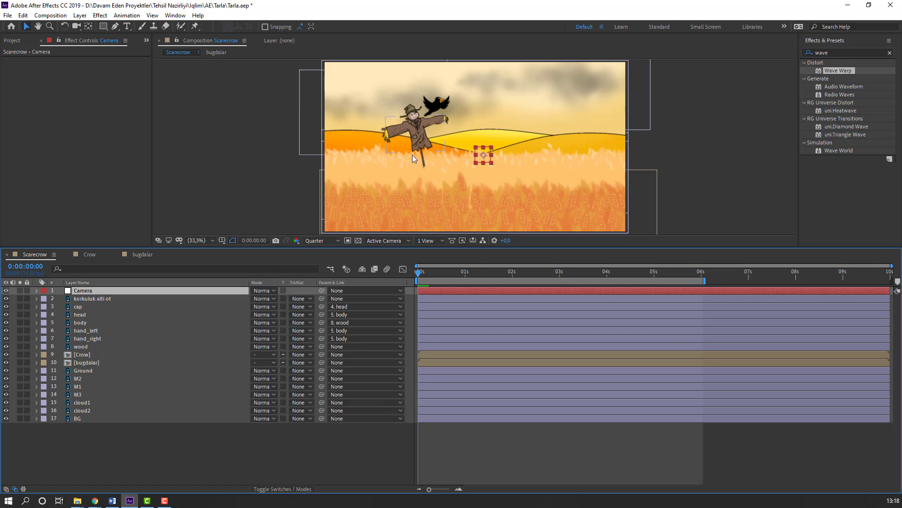
pyautogui.click(175, 16)
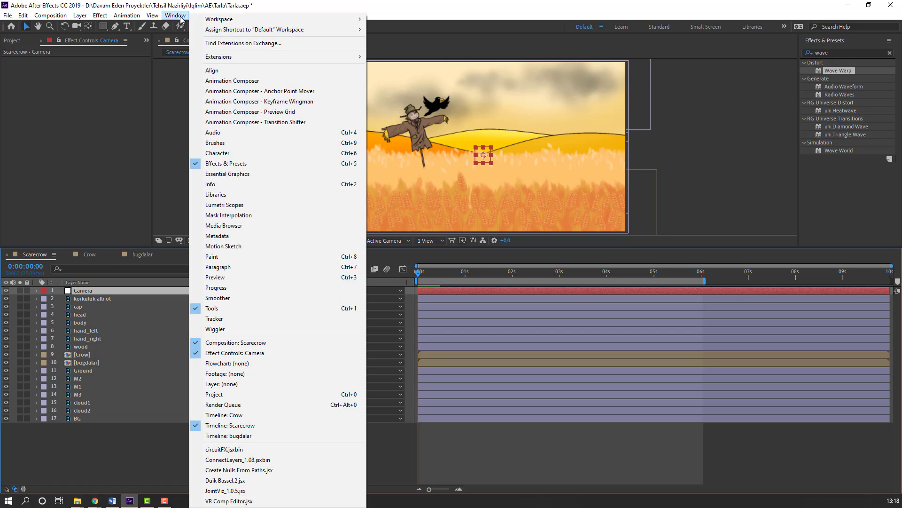
pyautogui.click(212, 70)
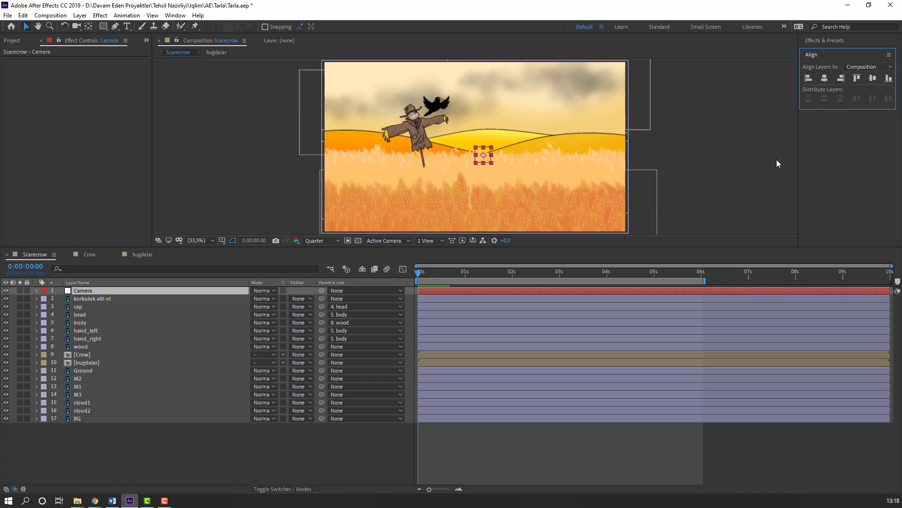
pyautogui.click(824, 78)
pyautogui.click(873, 78)
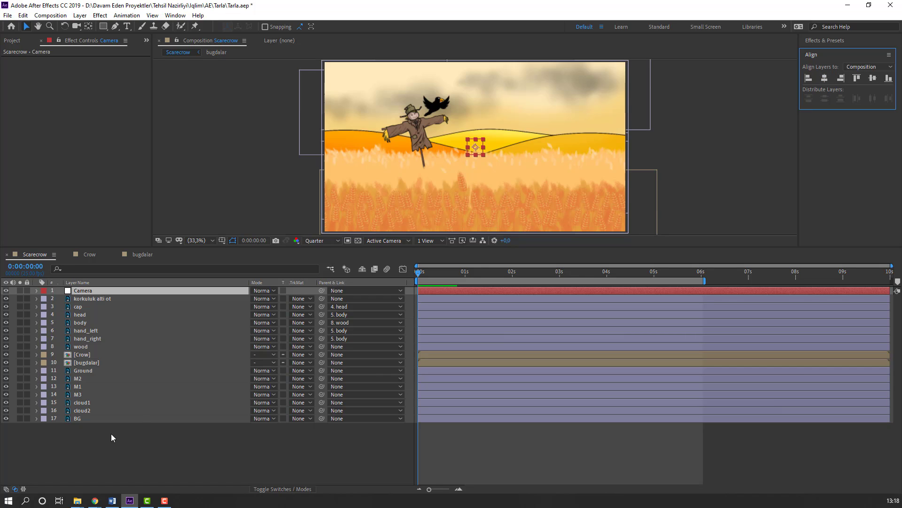
# - Parent all layers that have no parent, from korkuluk alti ot and wood through BG, to the Camera null
pyautogui.click(95, 475)
pyautogui.moveTo(75, 480); pyautogui.dragTo(101, 351)
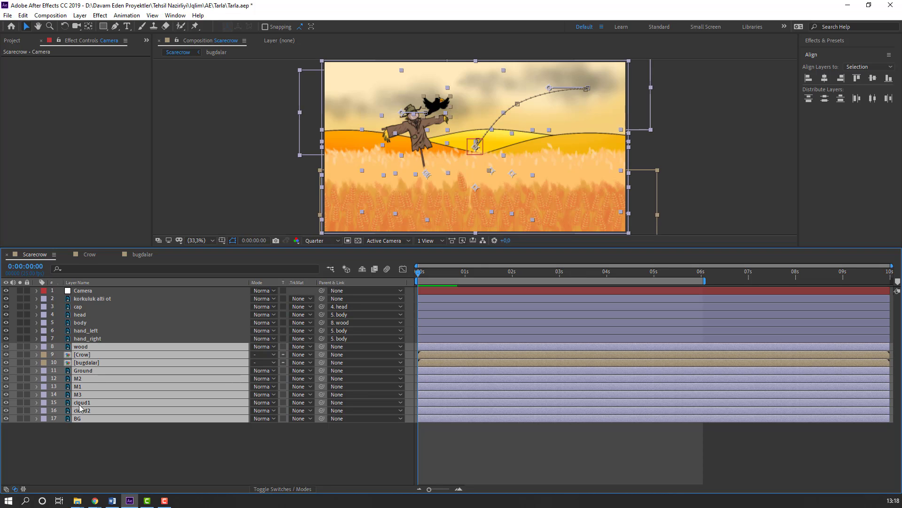
pyautogui.keyDown('ctrl'); pyautogui.click(98, 301); pyautogui.keyUp('ctrl')
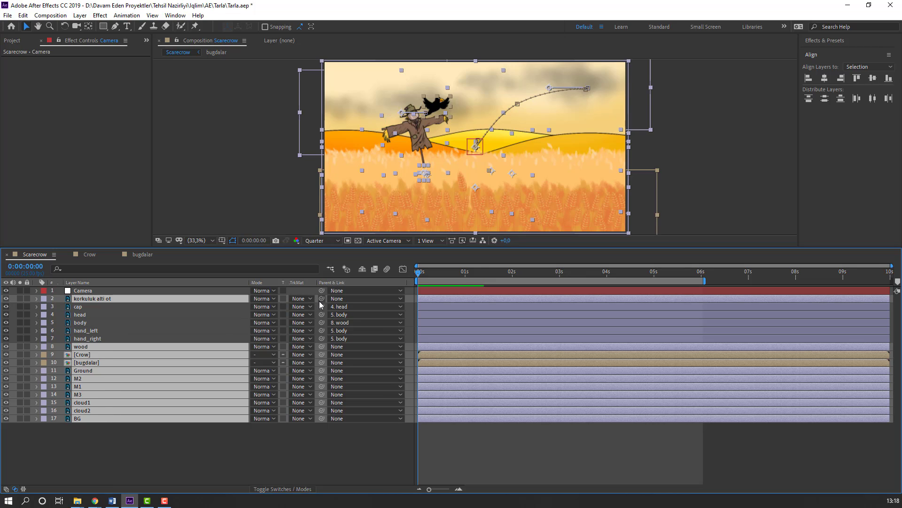
pyautogui.moveTo(322, 299); pyautogui.dragTo(98, 296)
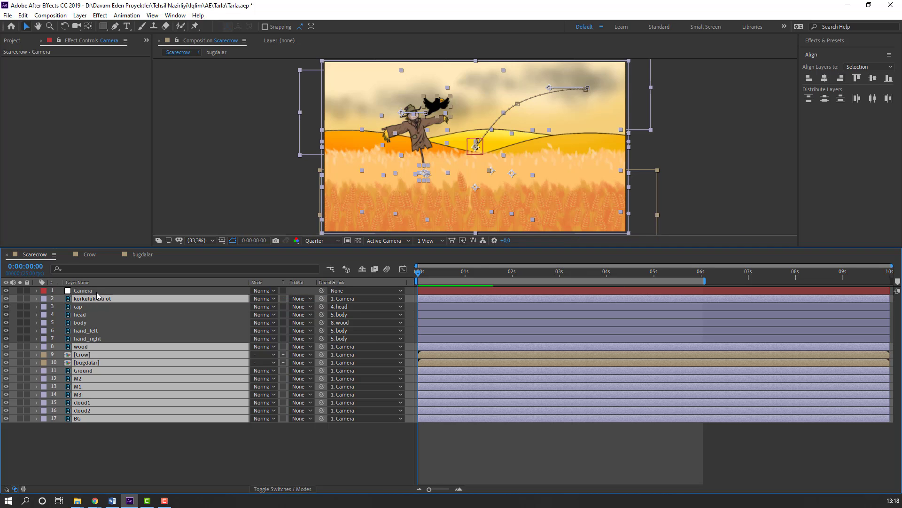
# - Keyframe the Camera null's Scale at 100% at the start and 120% at 0:00:06:00, and preview the zoom
pyautogui.click(97, 293)
pyautogui.press('s')
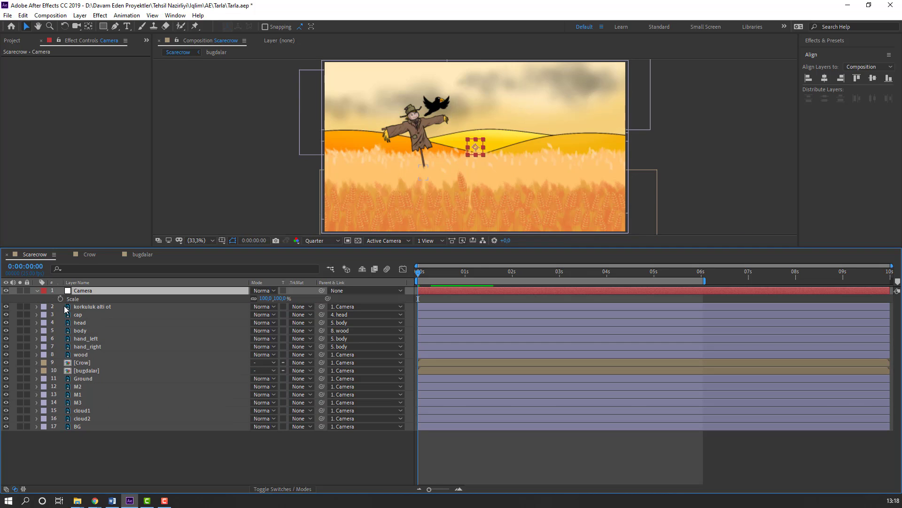
pyautogui.moveTo(597, 277); pyautogui.dragTo(700, 272)
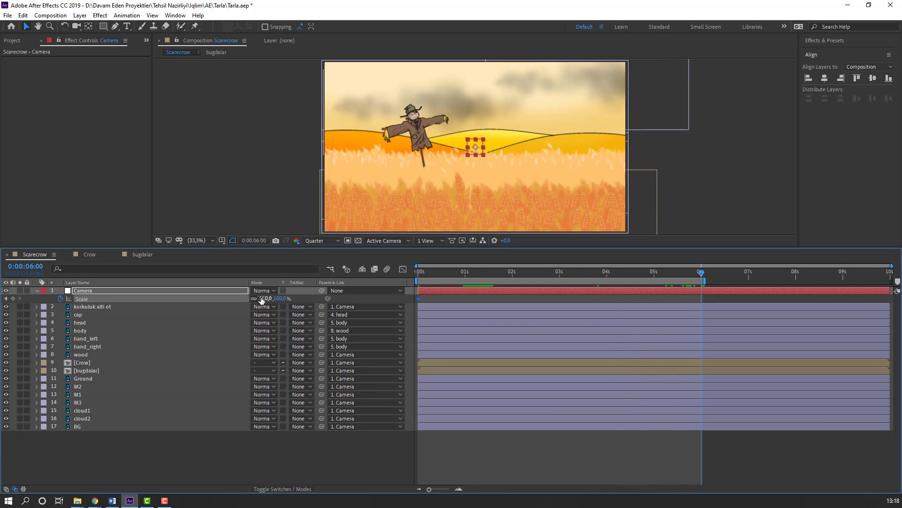
pyautogui.write('120')
pyautogui.press('Return')
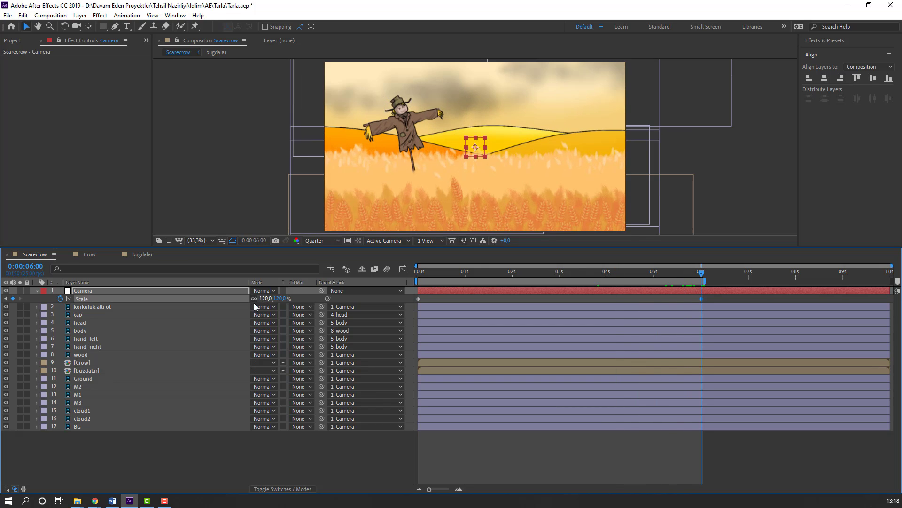
pyautogui.press('space')
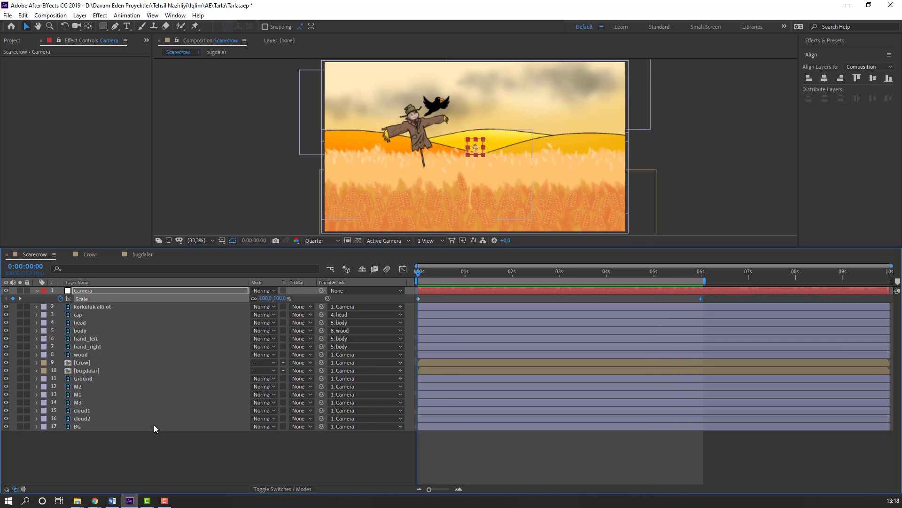
# - Check the hill layers by toggling their visibility, and set Position keyframes for M1 and M2 at the start
pyautogui.click(79, 395)
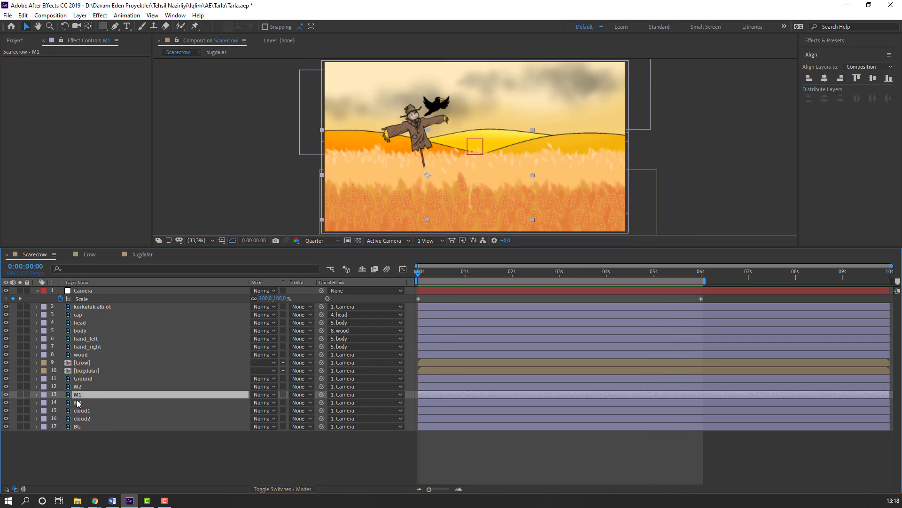
pyautogui.click(5, 395)
pyautogui.click(6, 395)
pyautogui.keyDown('ctrl'); pyautogui.click(74, 403); pyautogui.keyUp('ctrl')
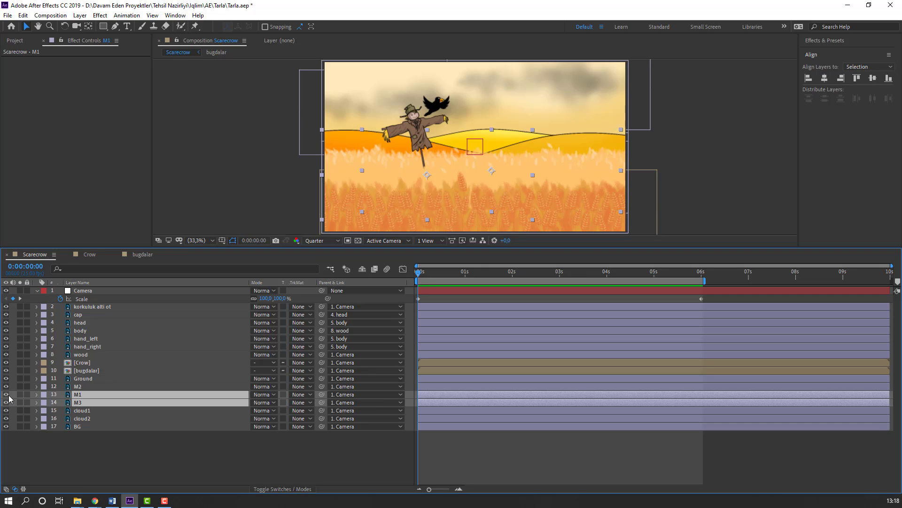
pyautogui.moveTo(6, 395)
pyautogui.mouseDown()
pyautogui.moveTo(4, 402)
pyautogui.moveTo(4, 386)
pyautogui.mouseUp()
pyautogui.click(80, 394)
pyautogui.keyDown('ctrl'); pyautogui.click(80, 387); pyautogui.keyUp('ctrl')
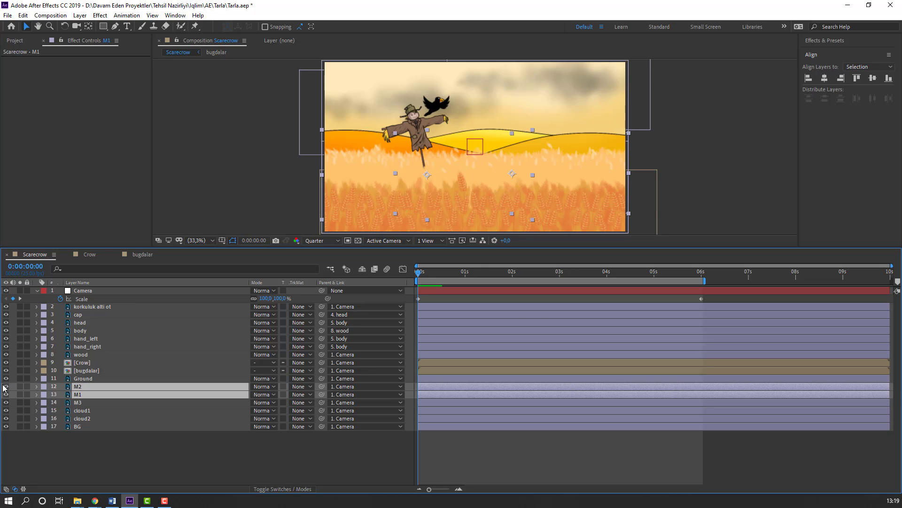
pyautogui.press('p')
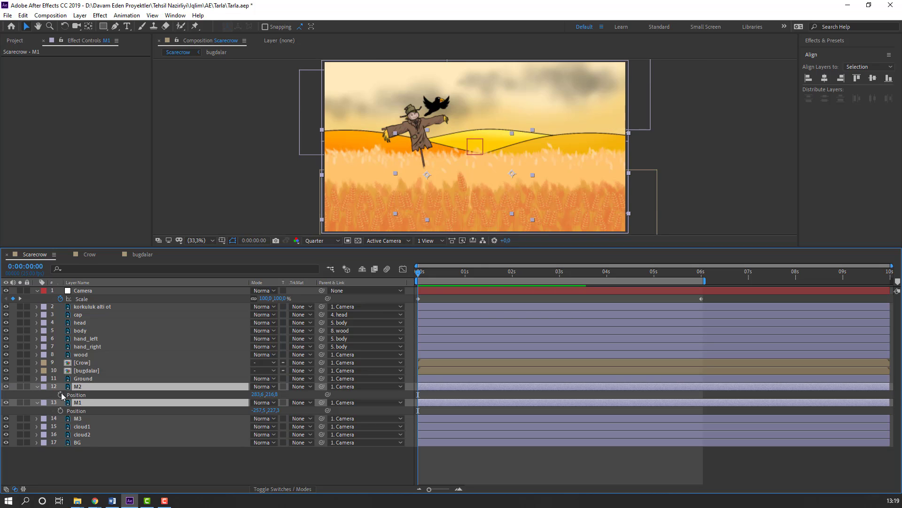
pyautogui.click(60, 394)
# - Move the M1 and M2 hills down 25 pixels at 0:00:05:24 to create their second Position keyframes
pyautogui.moveTo(441, 275); pyautogui.dragTo(700, 275)
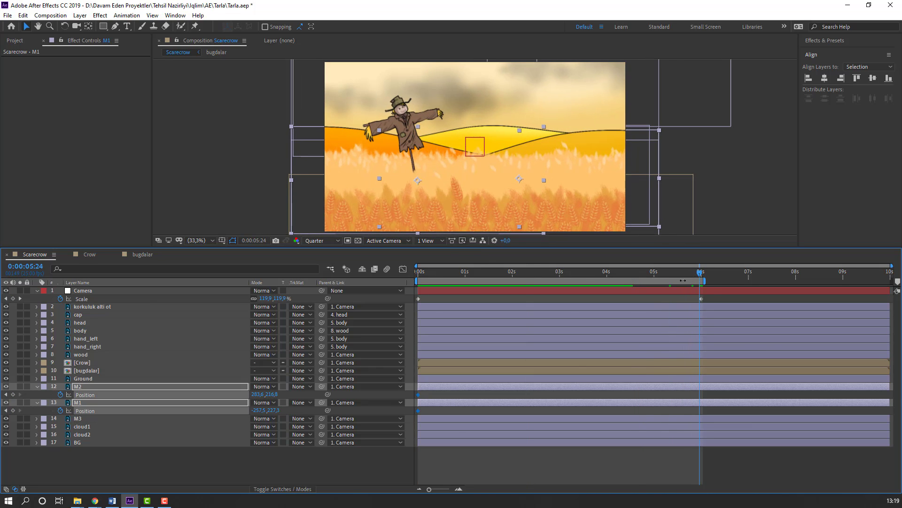
pyautogui.hotkey('shift', 'Down')
pyautogui.hotkey('shift', 'Down')
pyautogui.press('Down')
pyautogui.press('Down')
pyautogui.press('Down')
pyautogui.press('Down')
pyautogui.press('Down')
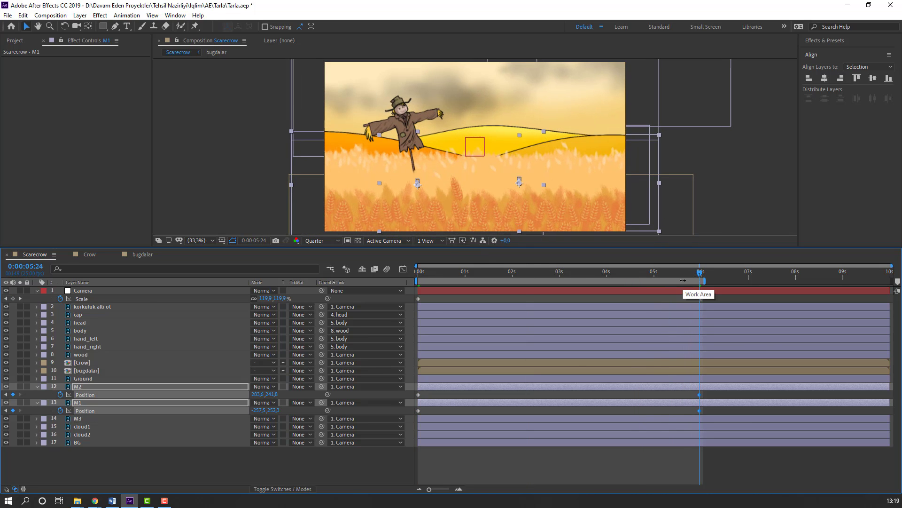
# - Keyframe M3's Position at the start, raise the hill 25 pixels at 0:00:06:00, and preview the scene
pyautogui.click(84, 418)
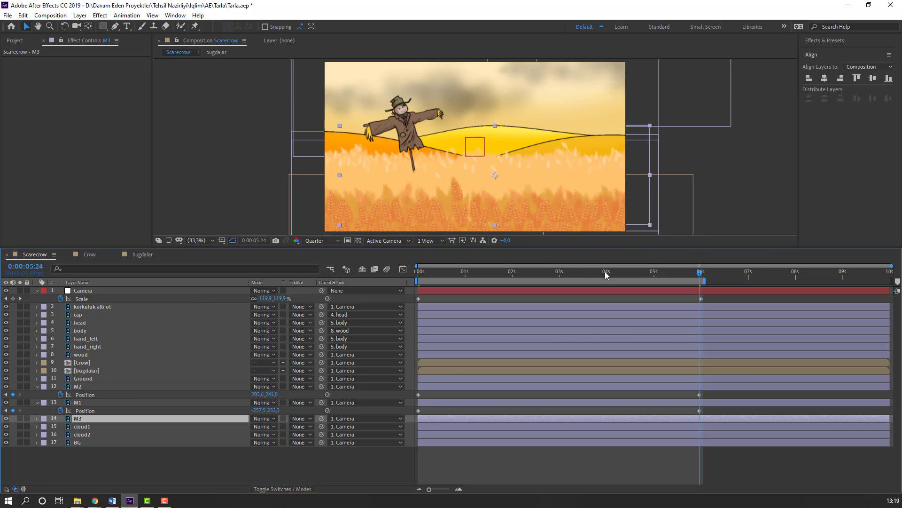
pyautogui.moveTo(606, 275); pyautogui.dragTo(372, 273)
pyautogui.press('p')
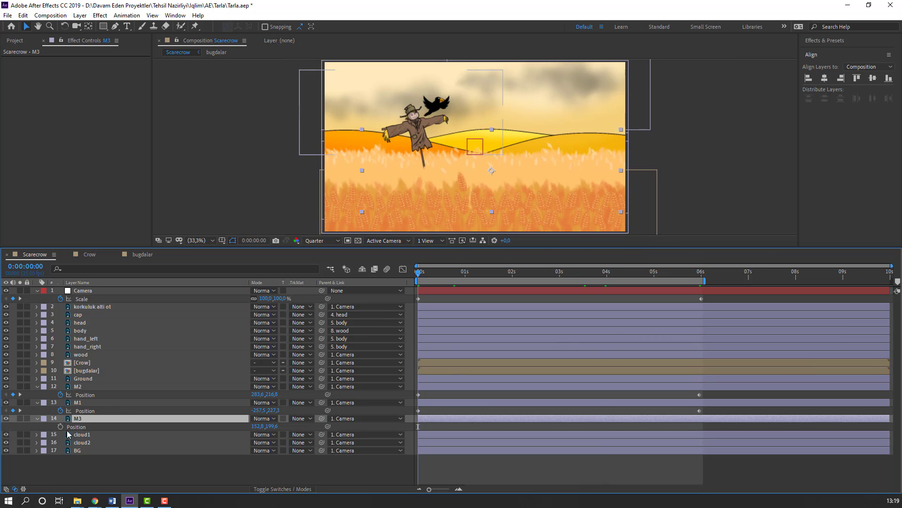
pyautogui.click(60, 426)
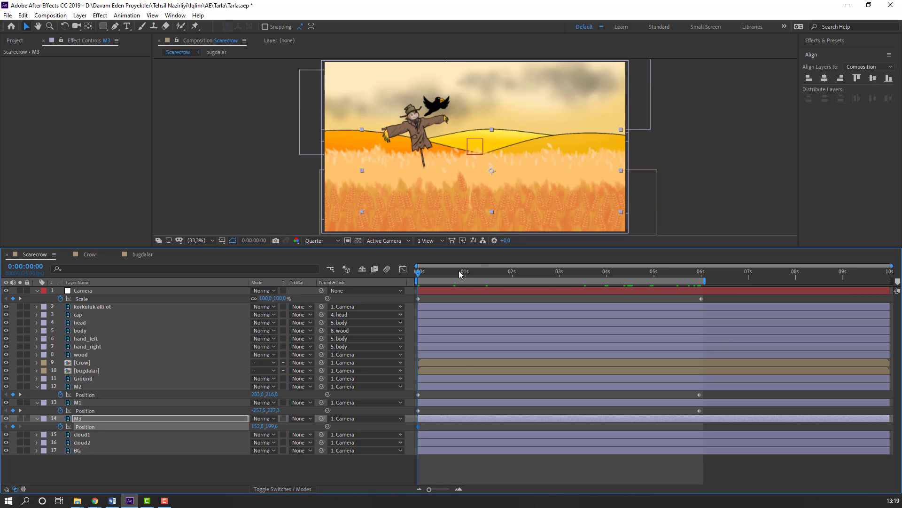
pyautogui.moveTo(460, 274); pyautogui.dragTo(702, 278)
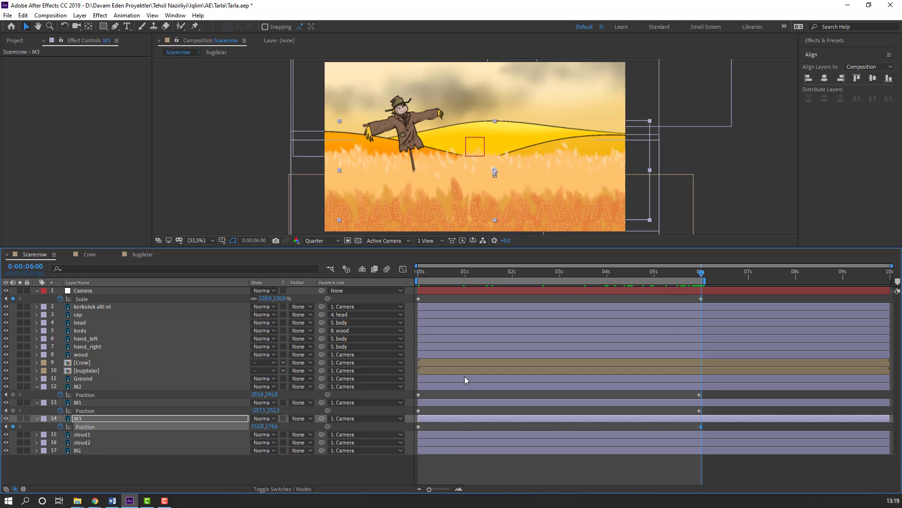
pyautogui.press('space')
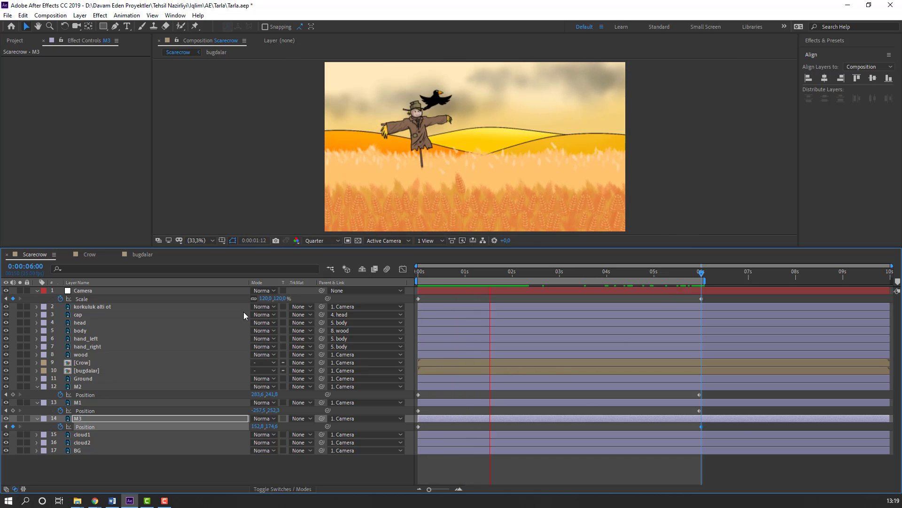